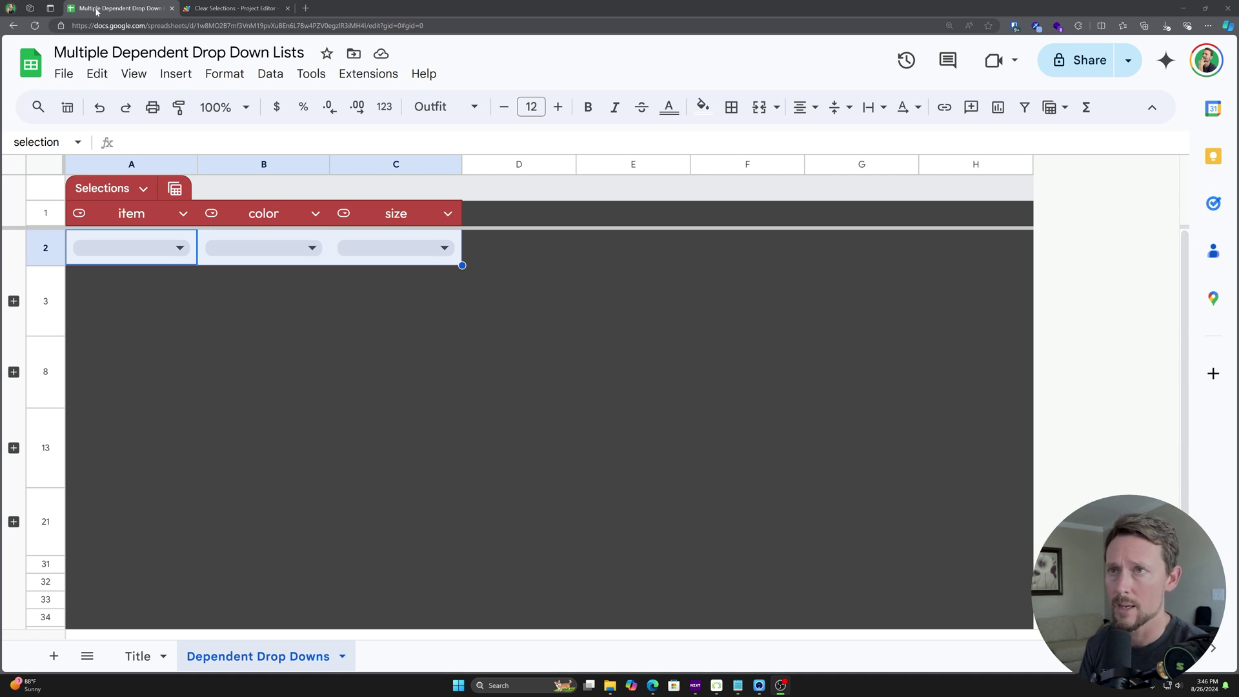
Choose skateboard, orange and lg in the row 2 item, color and size dropdowns.
click(174, 261)
click(149, 307)
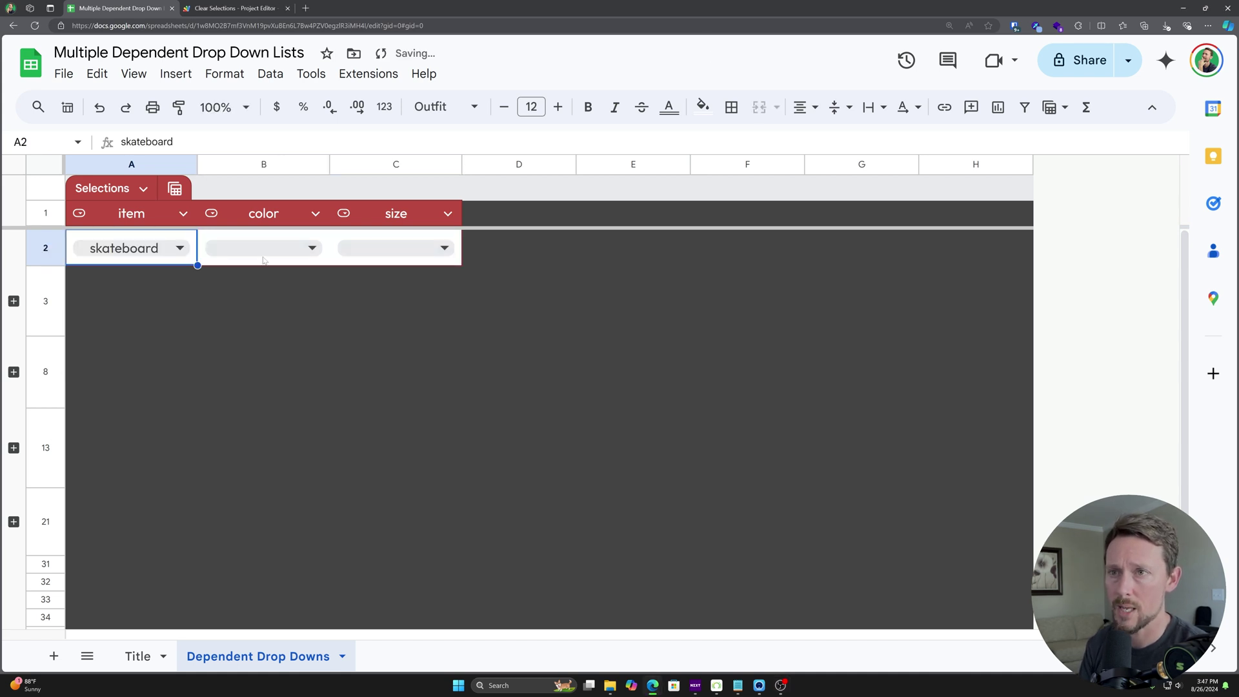
click(264, 248)
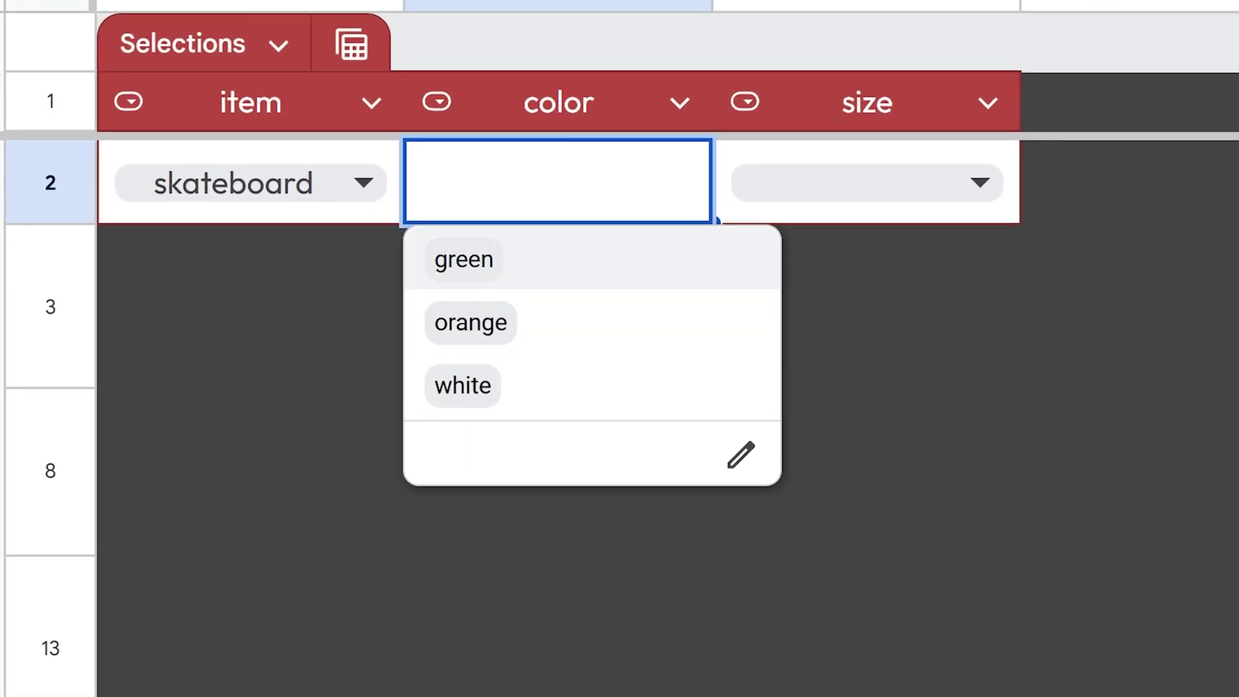
click(452, 324)
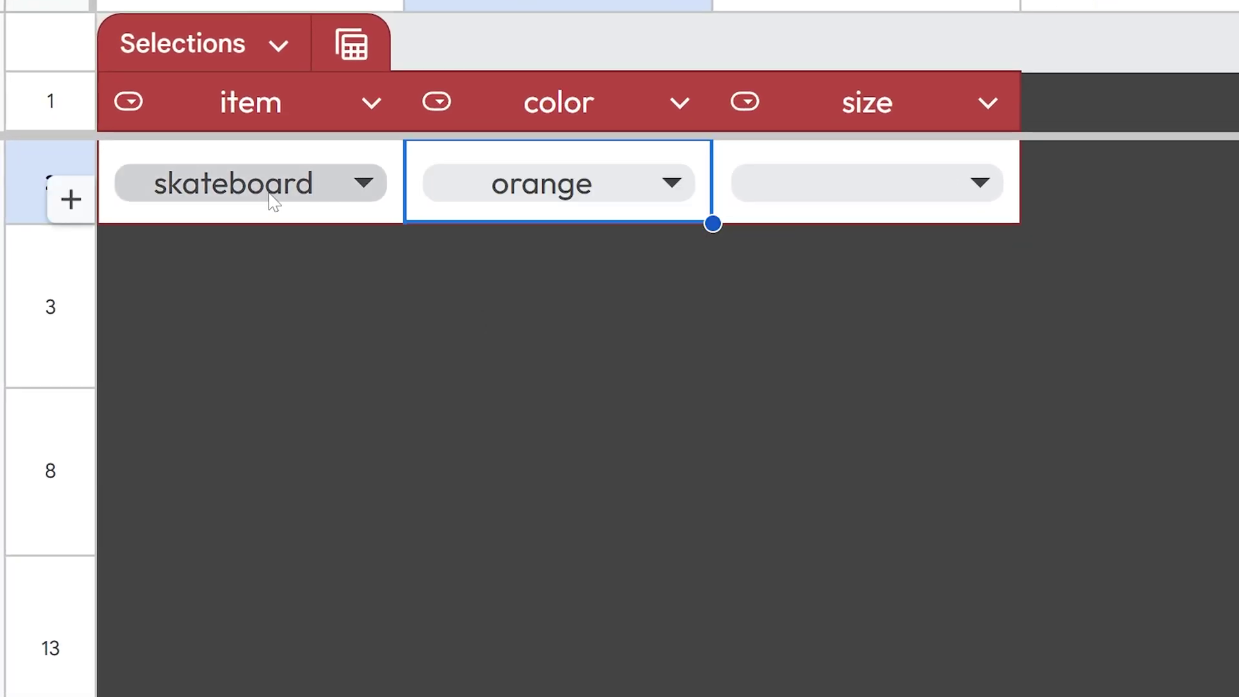
click(884, 196)
click(852, 257)
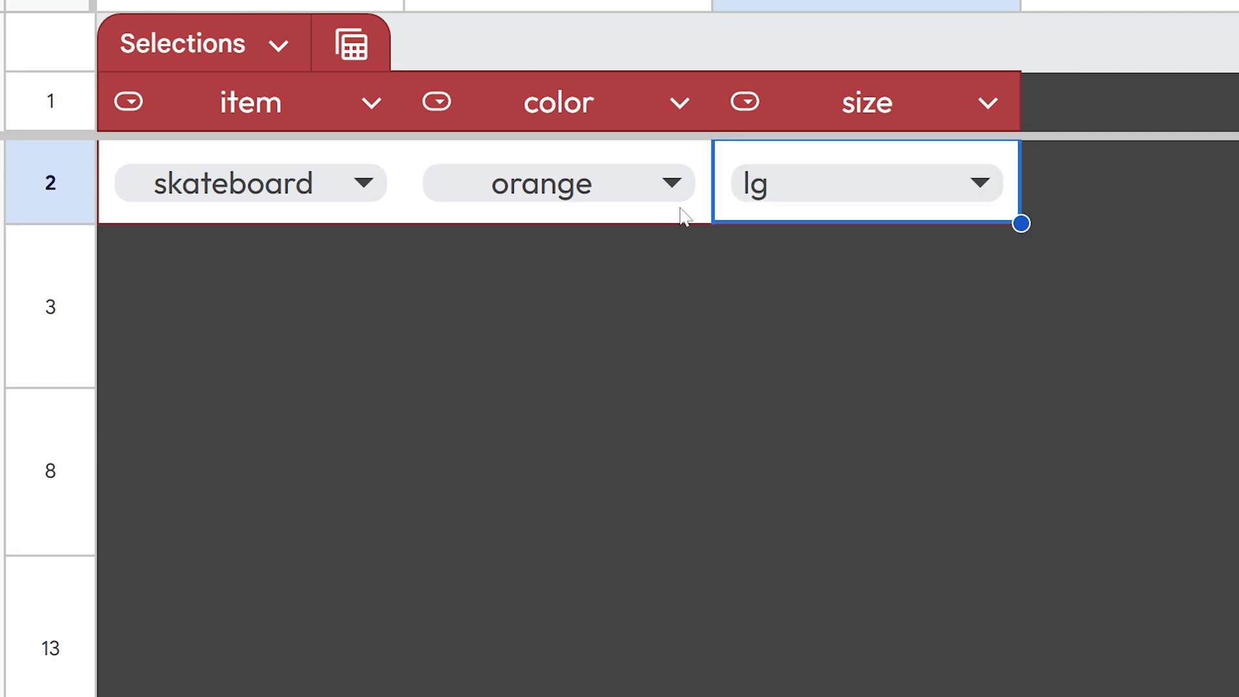
Change the color and size to white with xs, then green with xl.
click(629, 189)
click(473, 386)
click(750, 215)
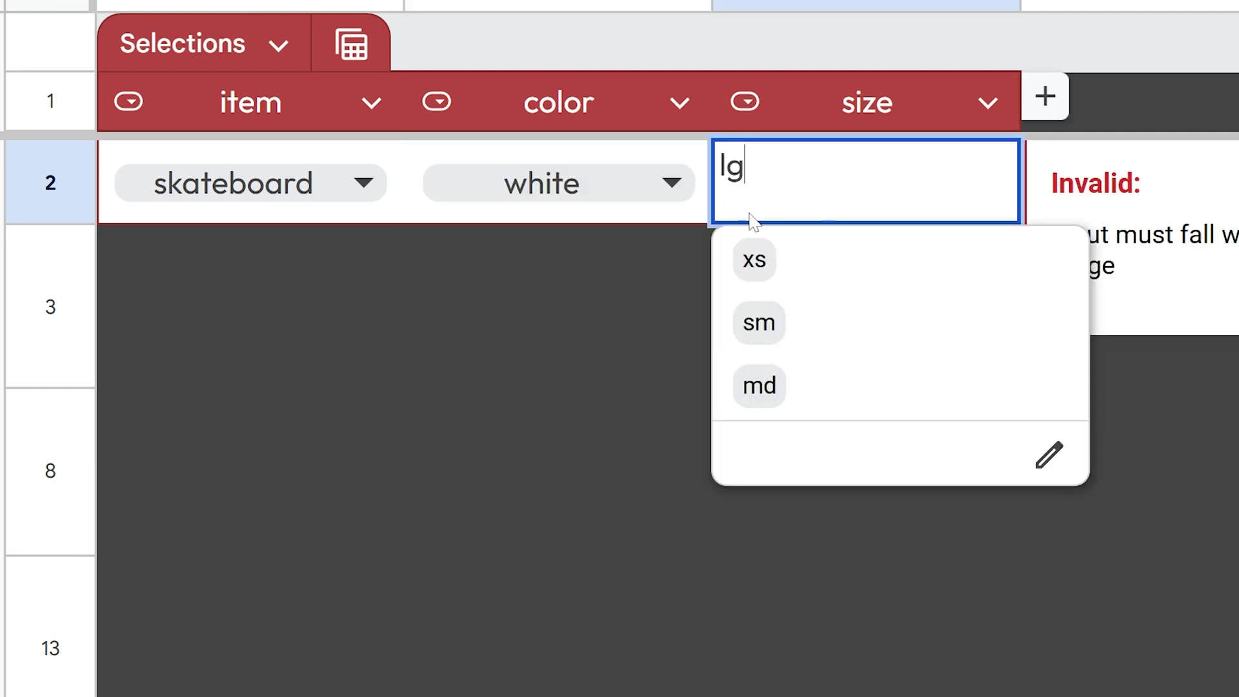
click(799, 266)
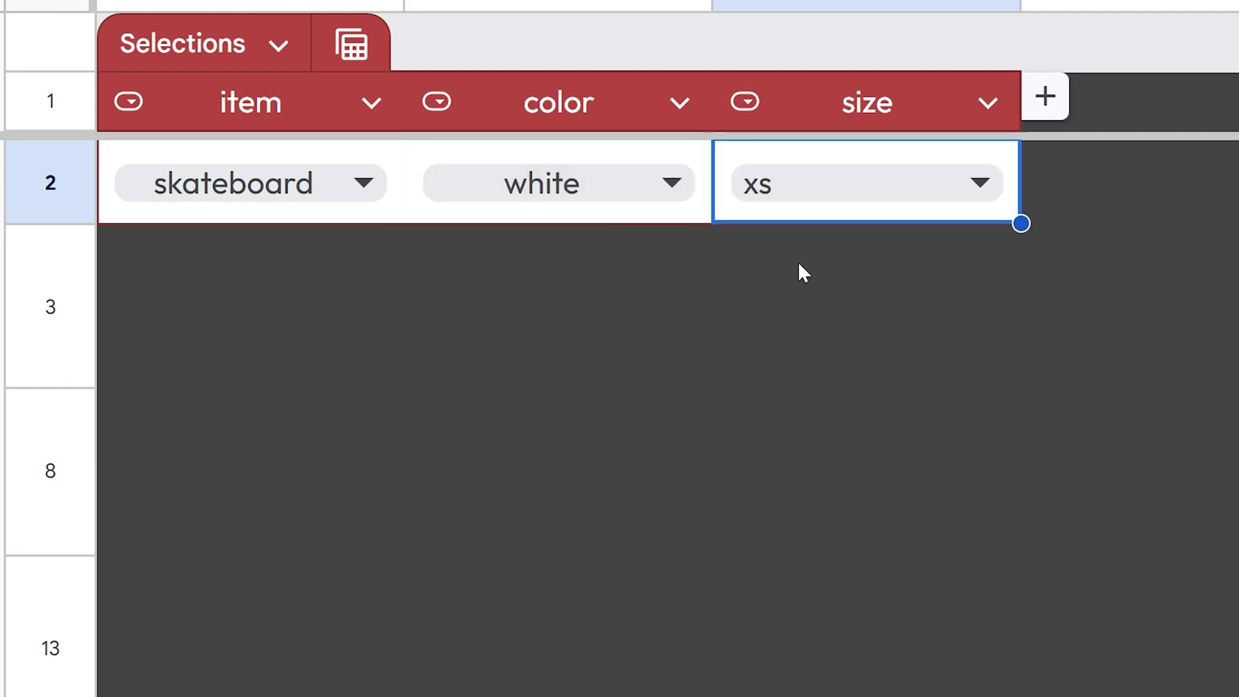
click(514, 197)
click(500, 260)
click(791, 196)
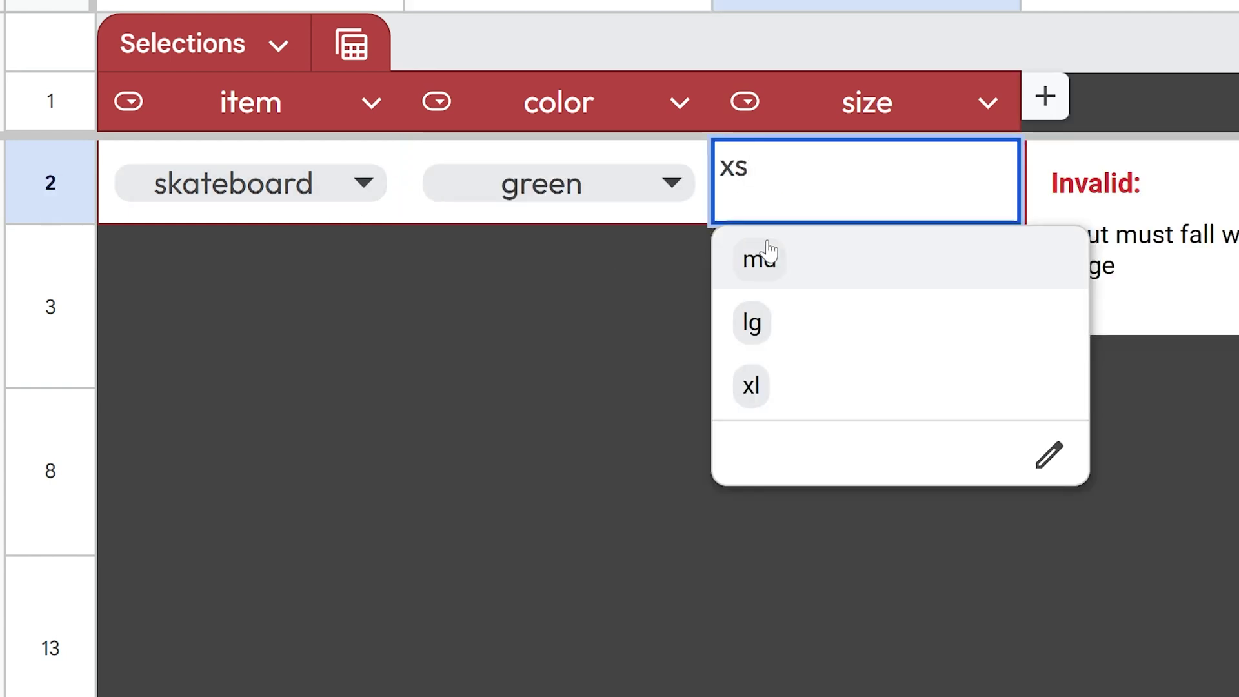
click(749, 384)
Switch the item to rollerblade, color to yellow and size to md, dismissing the invalid-value warning.
click(312, 194)
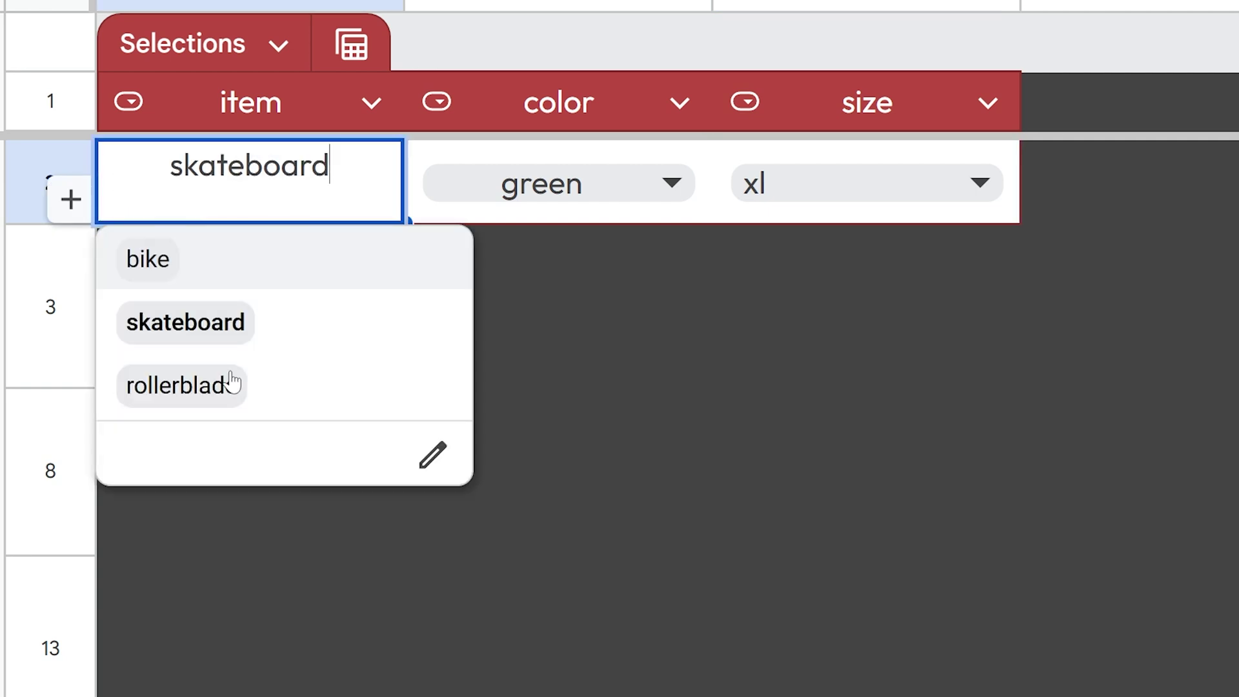
click(232, 382)
click(534, 194)
click(481, 320)
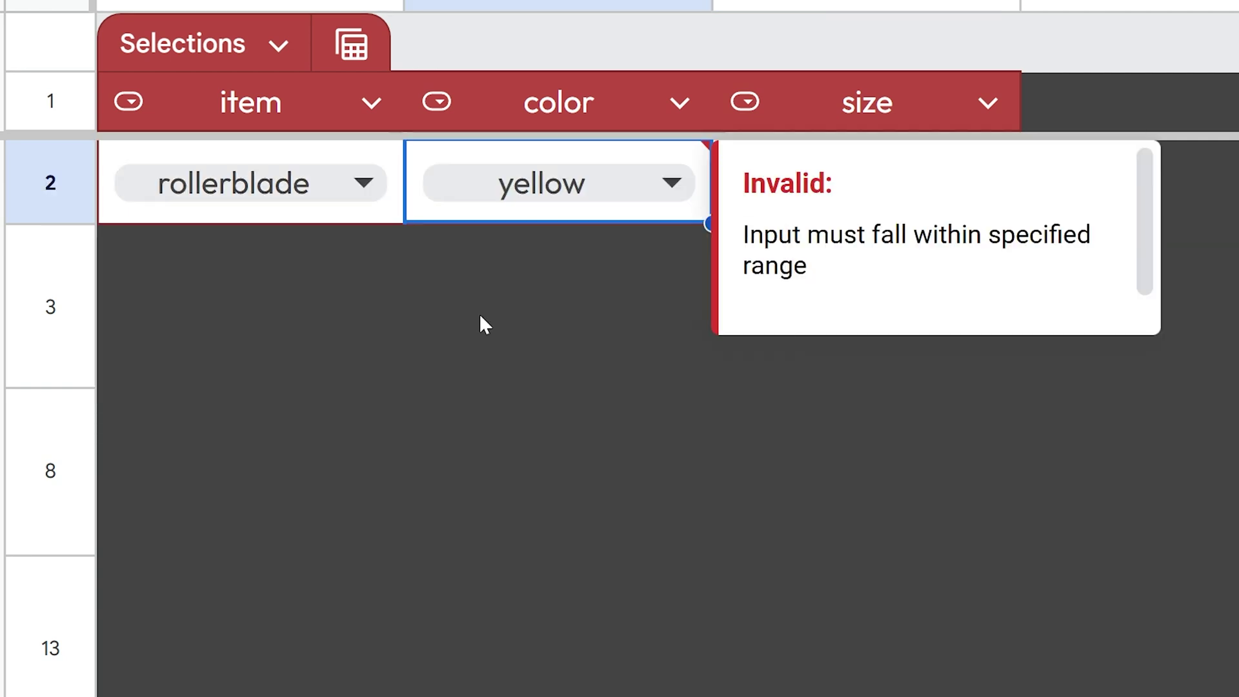
click(614, 298)
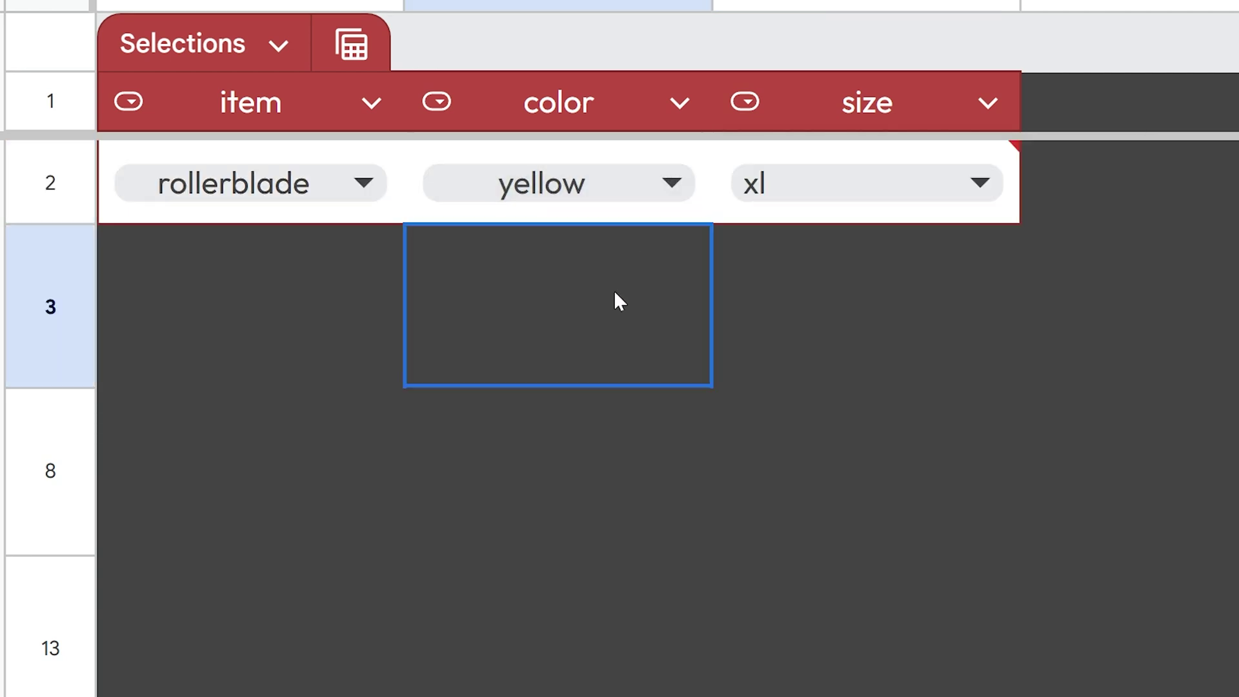
click(814, 193)
click(805, 323)
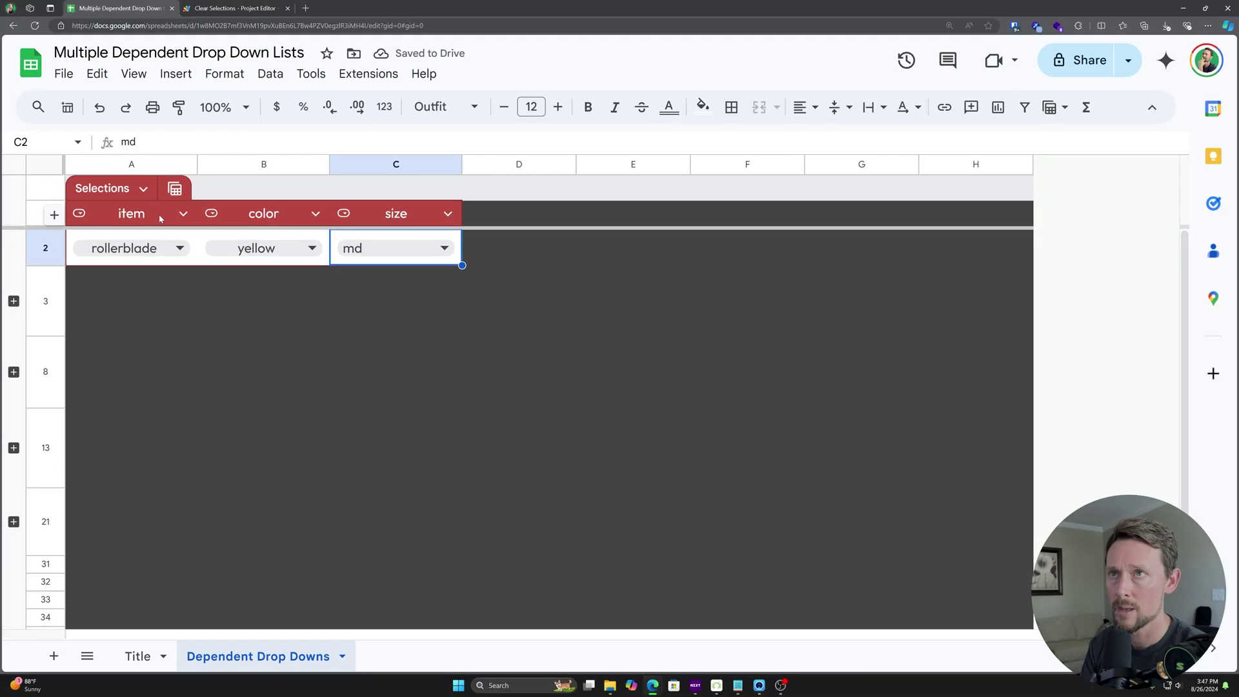
Uncomment and save the Clear Selections Apps Script code, then return to the spreadsheet.
click(236, 8)
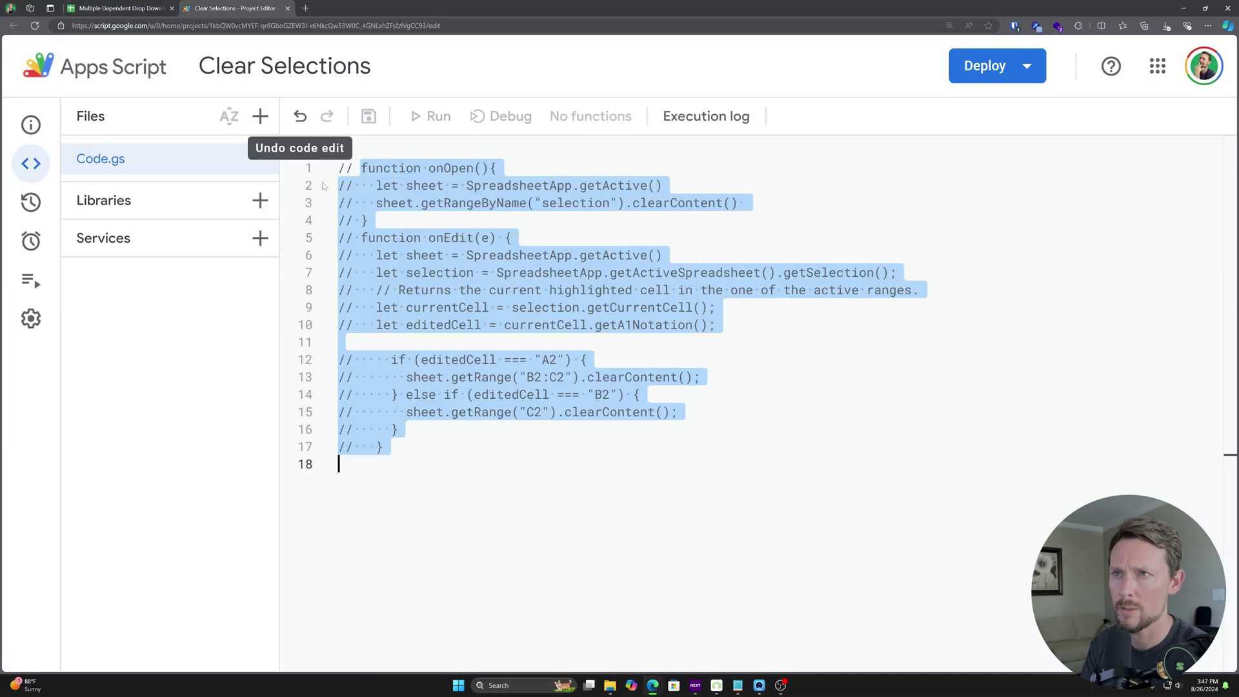
key(ctrl+slash)
key(ctrl+s)
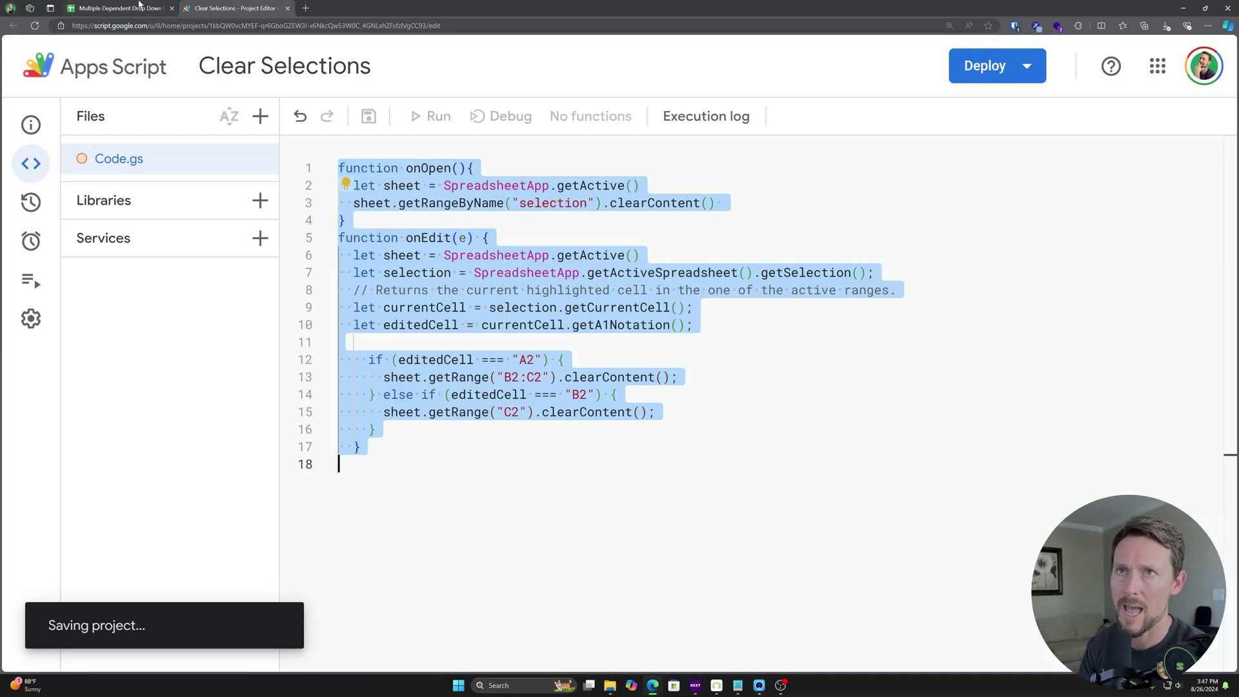
click(138, 6)
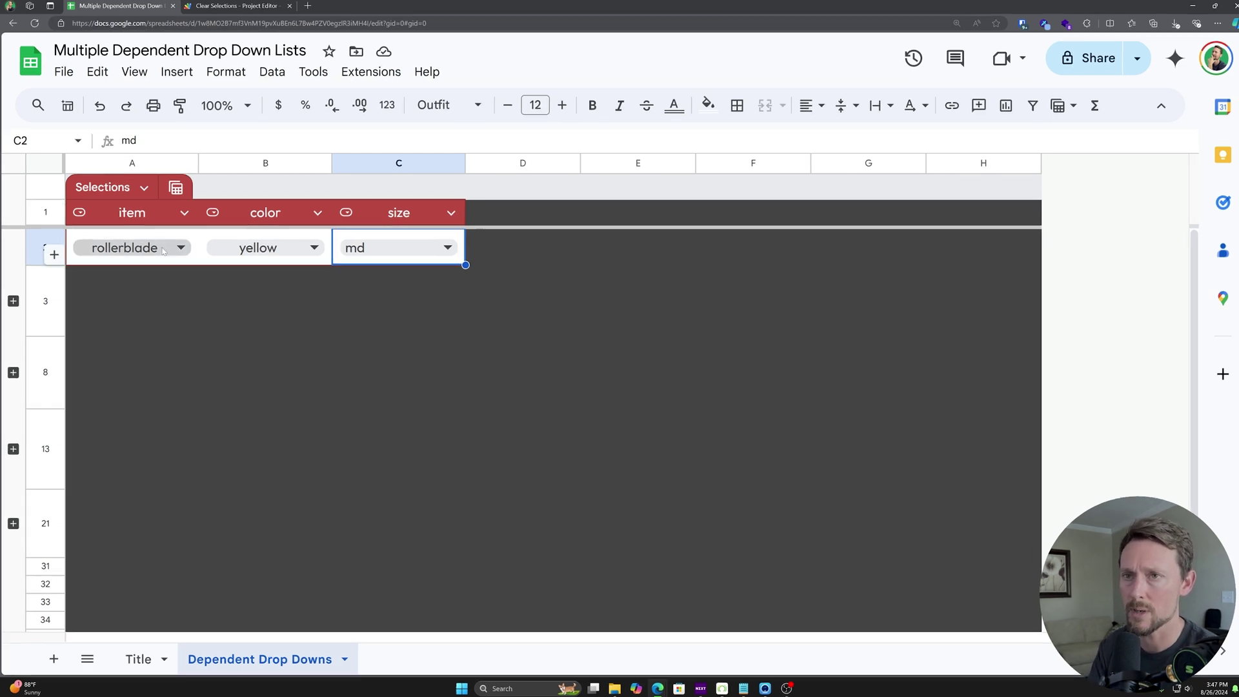
Set row 2 to bike, blue and md.
click(163, 251)
click(155, 287)
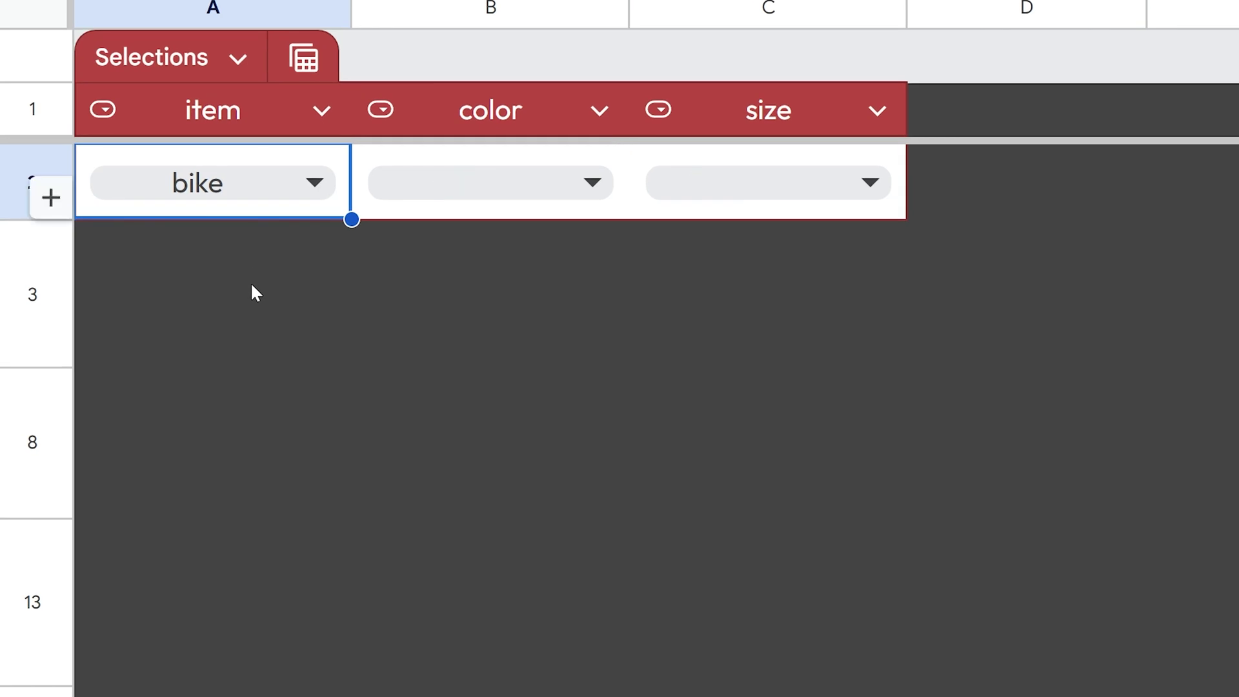
click(478, 191)
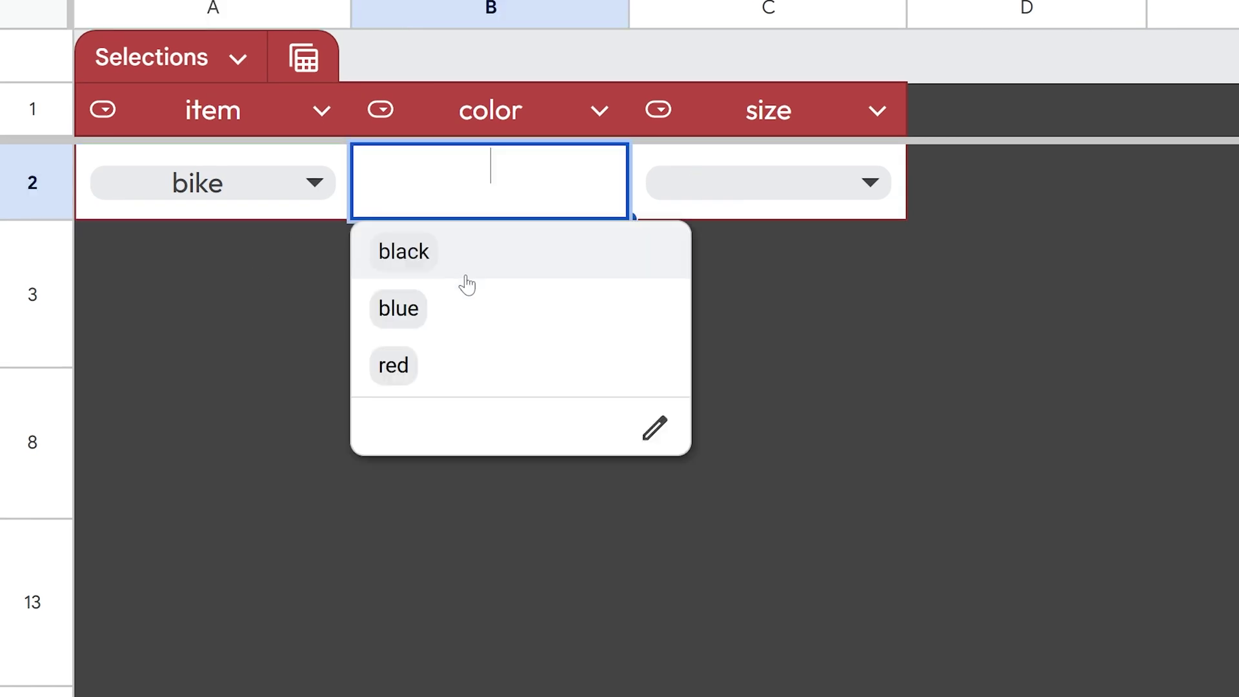
click(461, 300)
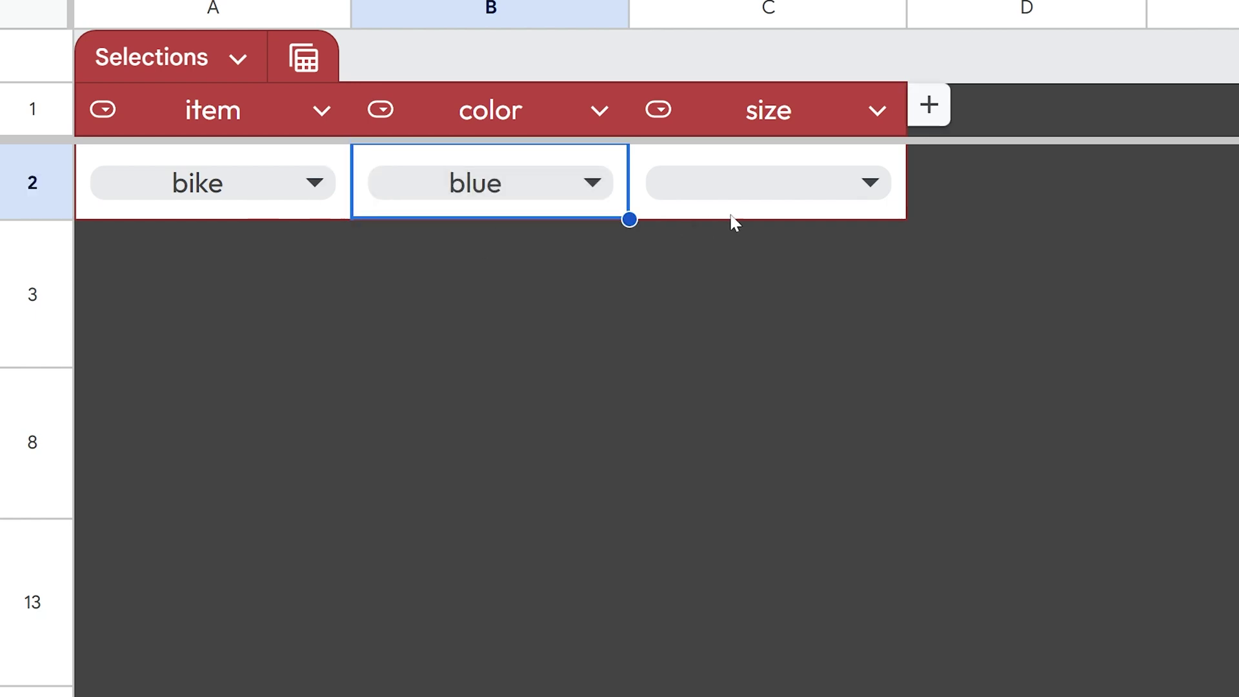
click(736, 191)
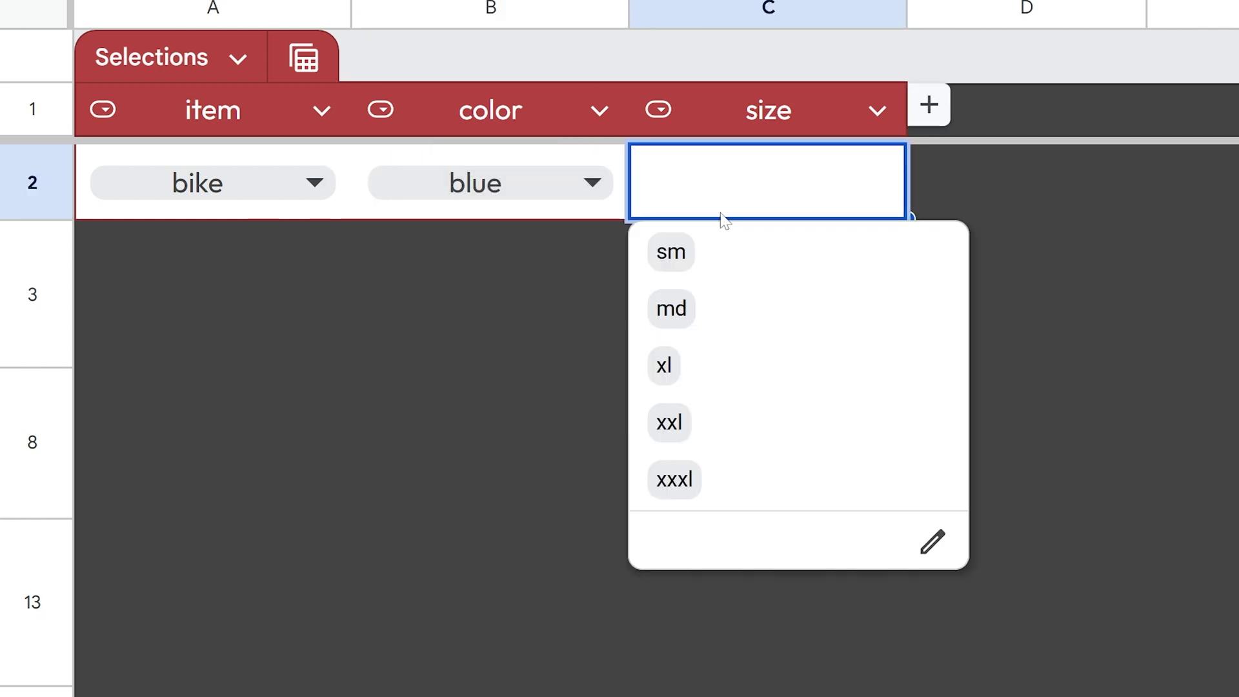
click(724, 313)
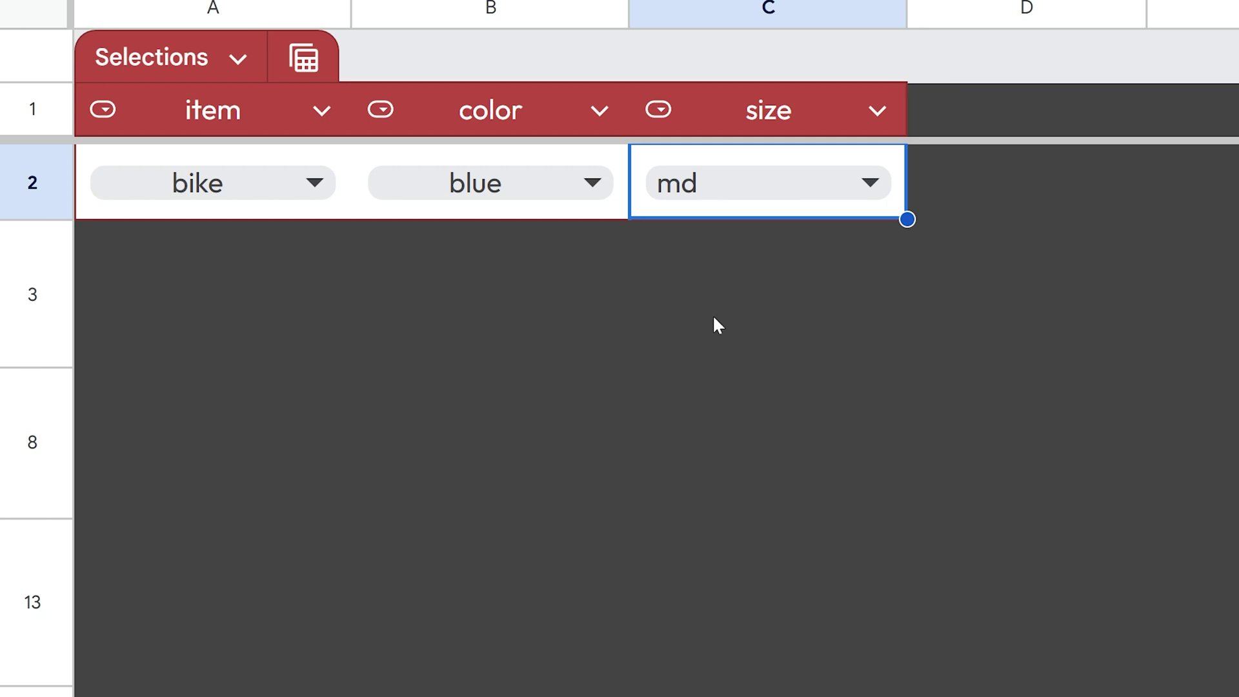
Change the color to red and pick md as the size again.
click(511, 198)
click(457, 366)
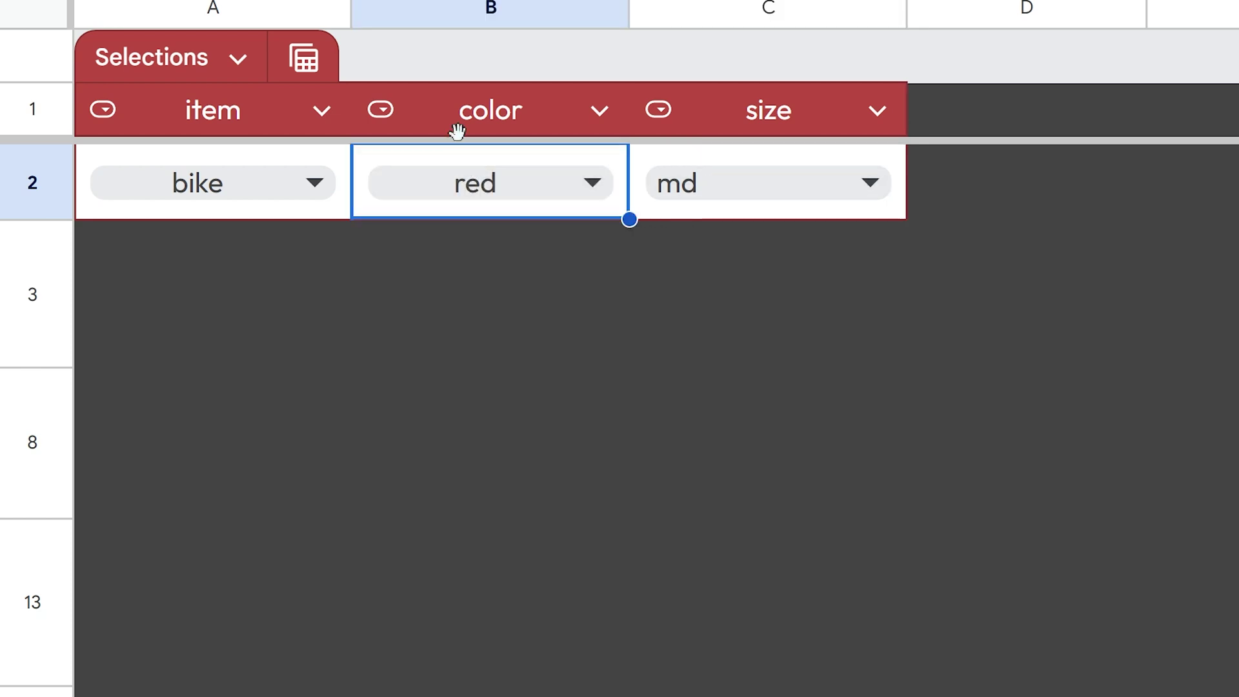
click(771, 182)
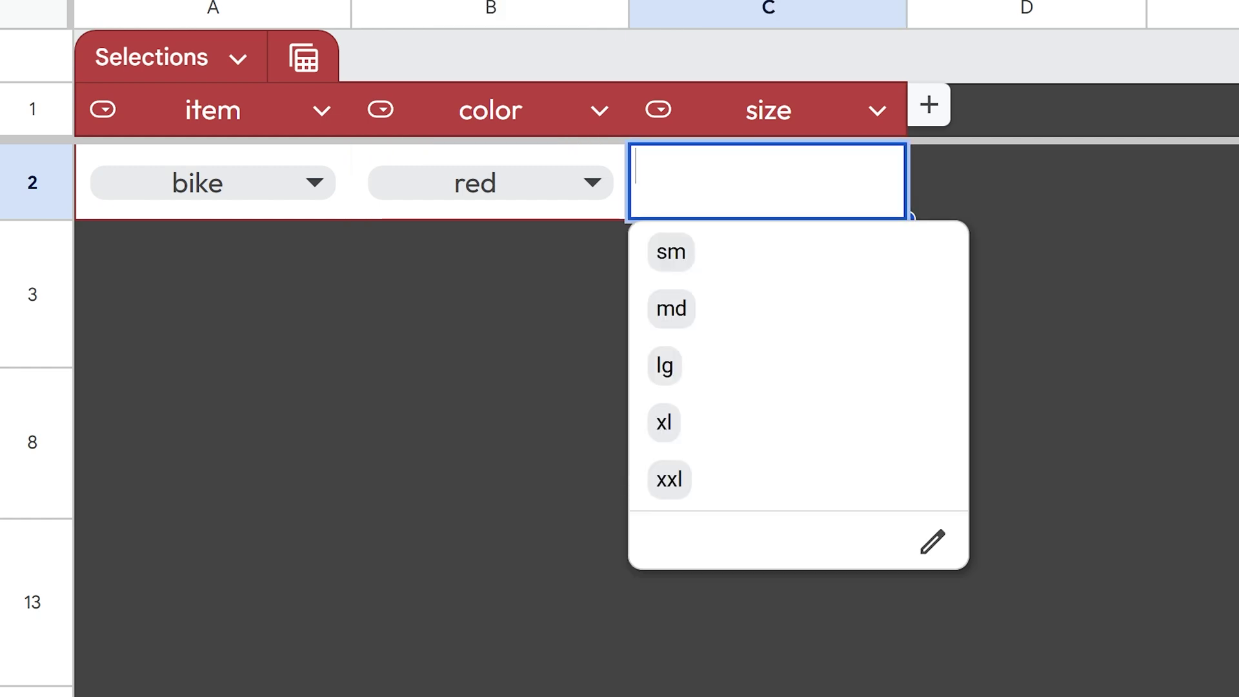
click(725, 318)
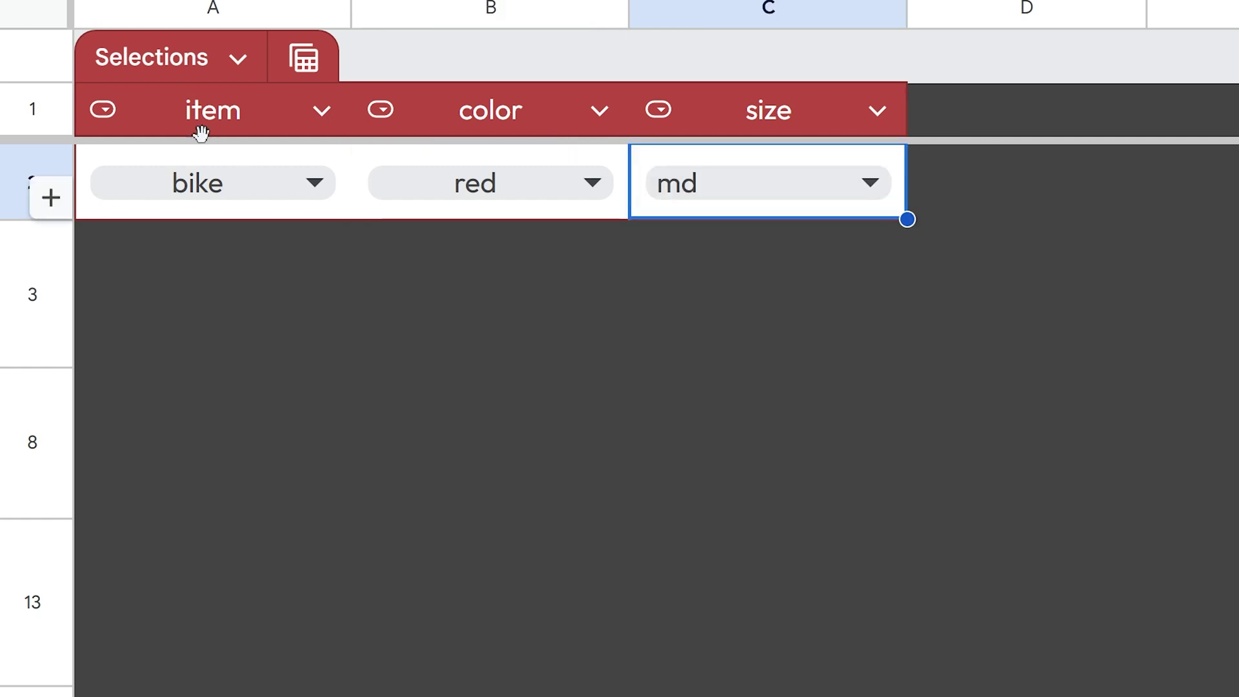
Switch the item to rollerblade and choose yellow, leaving the size cleared.
click(194, 197)
click(274, 365)
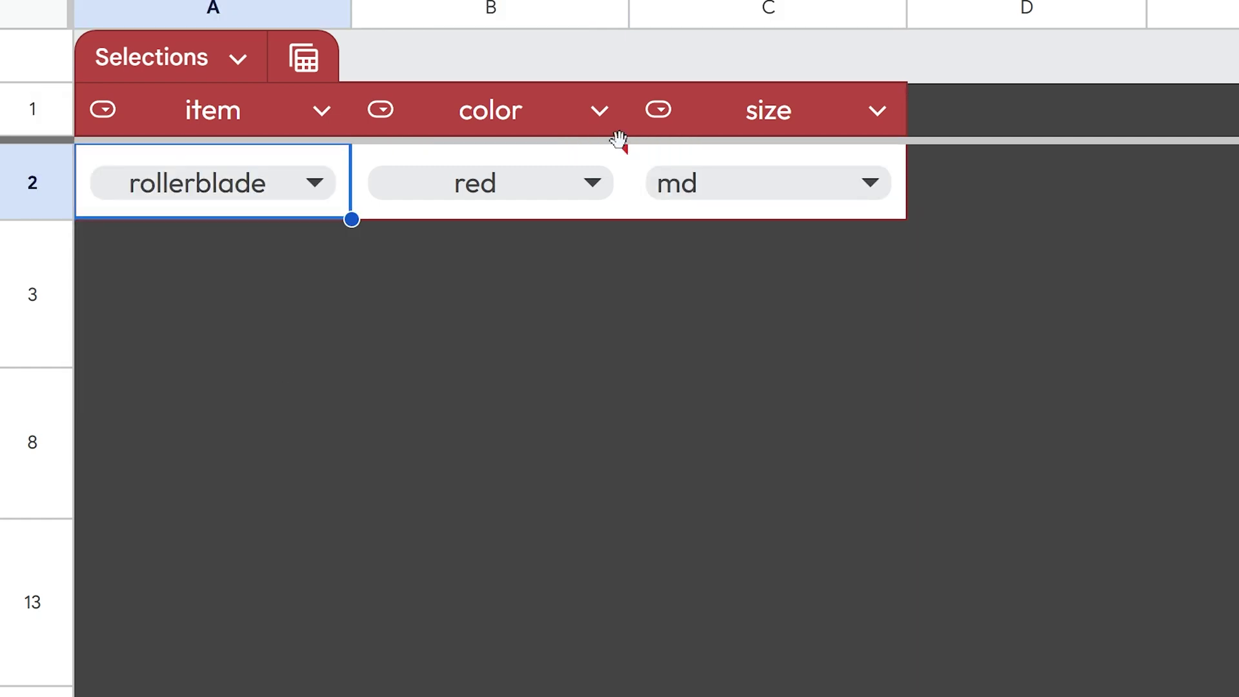
click(590, 183)
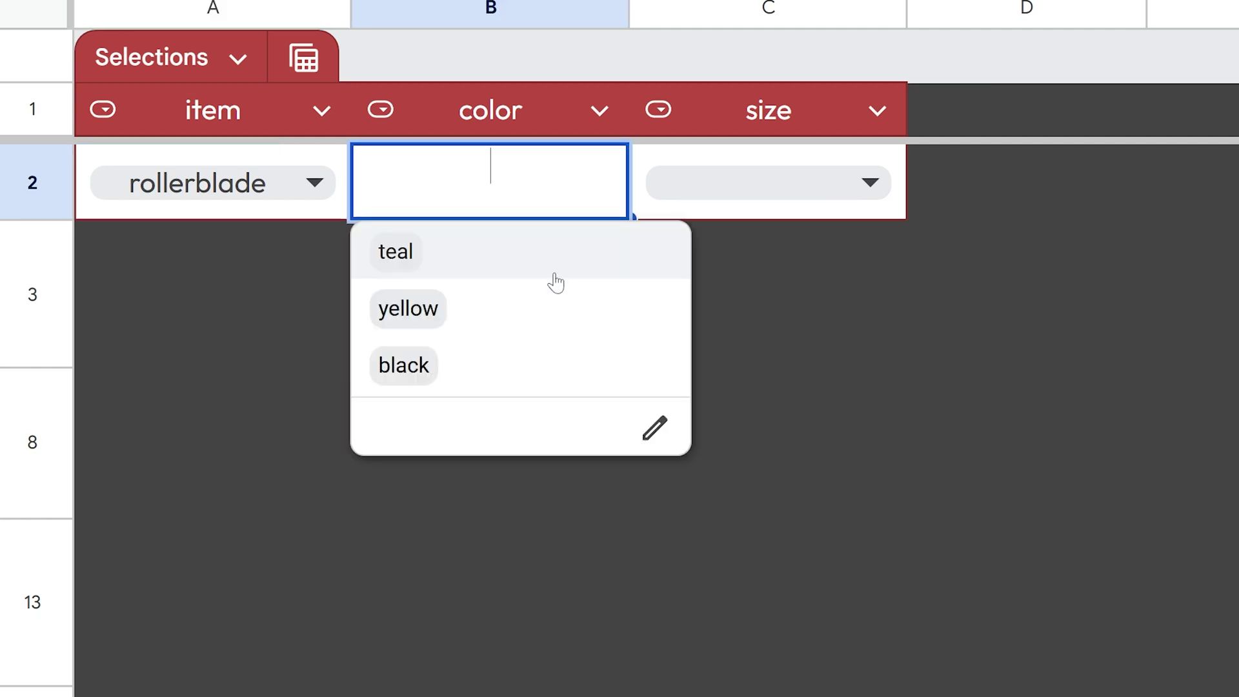
click(534, 316)
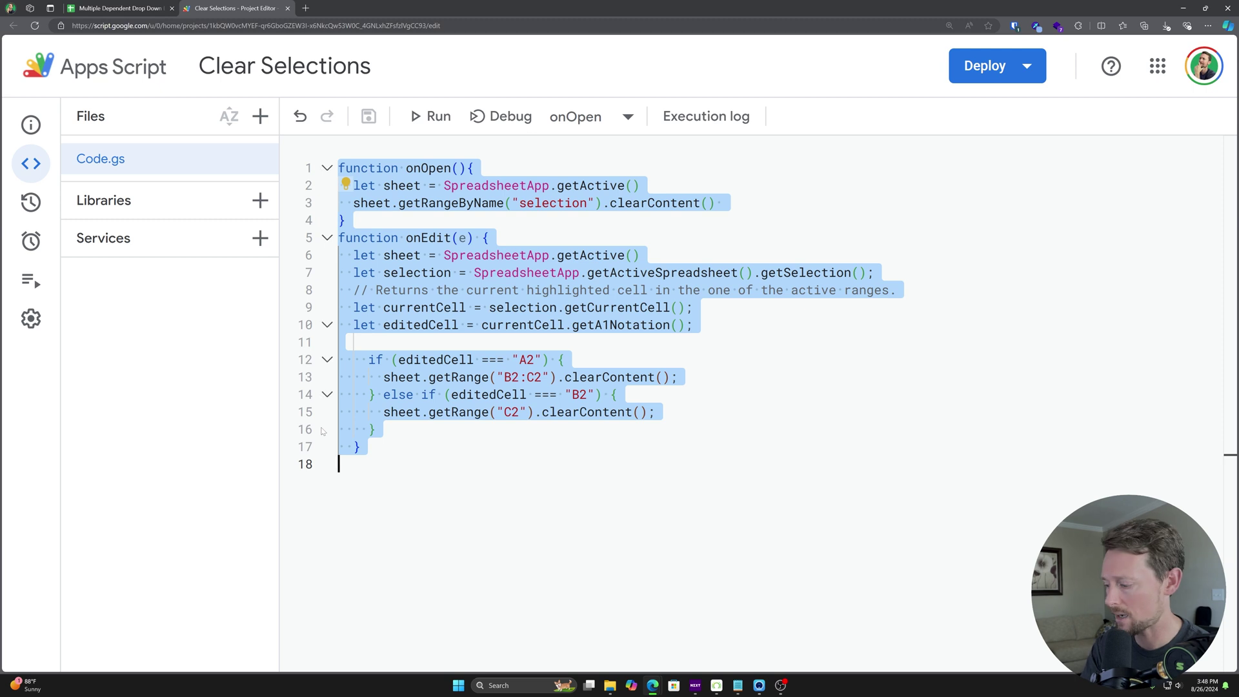
Comment out the clearing script with Ctrl+/, save it, and return to the sheet.
key(ctrl+slash)
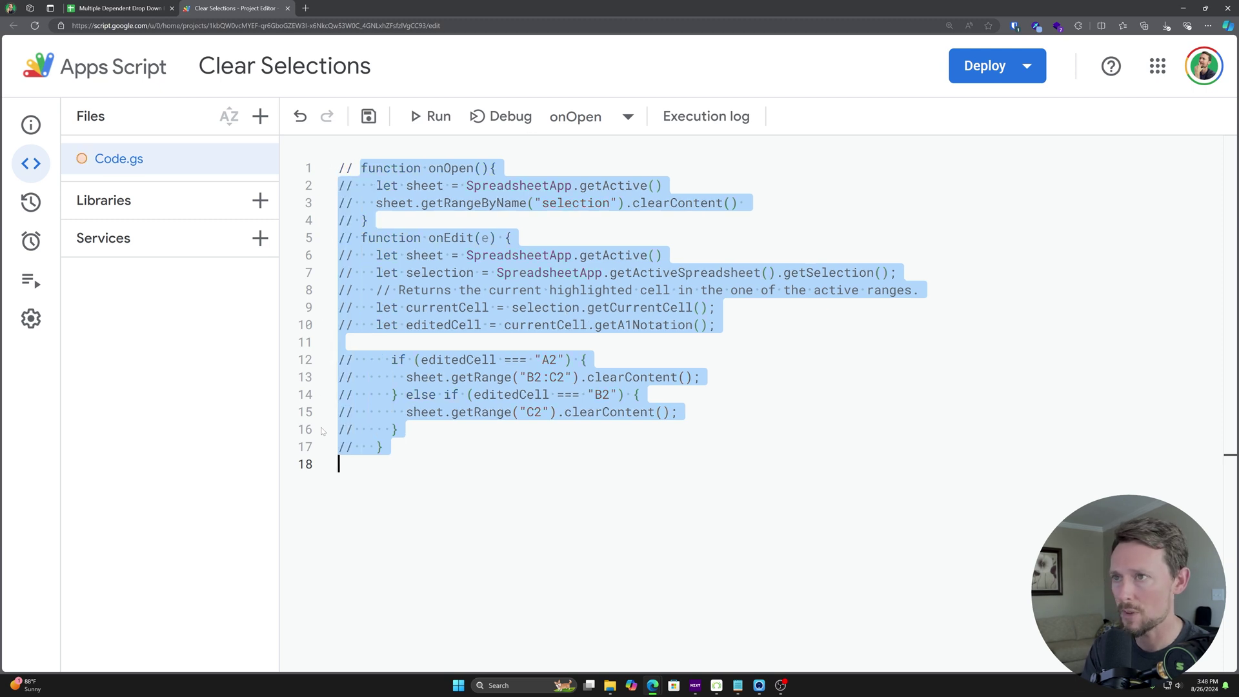
key(ctrl+s)
key(ctrl+shift+Tab)
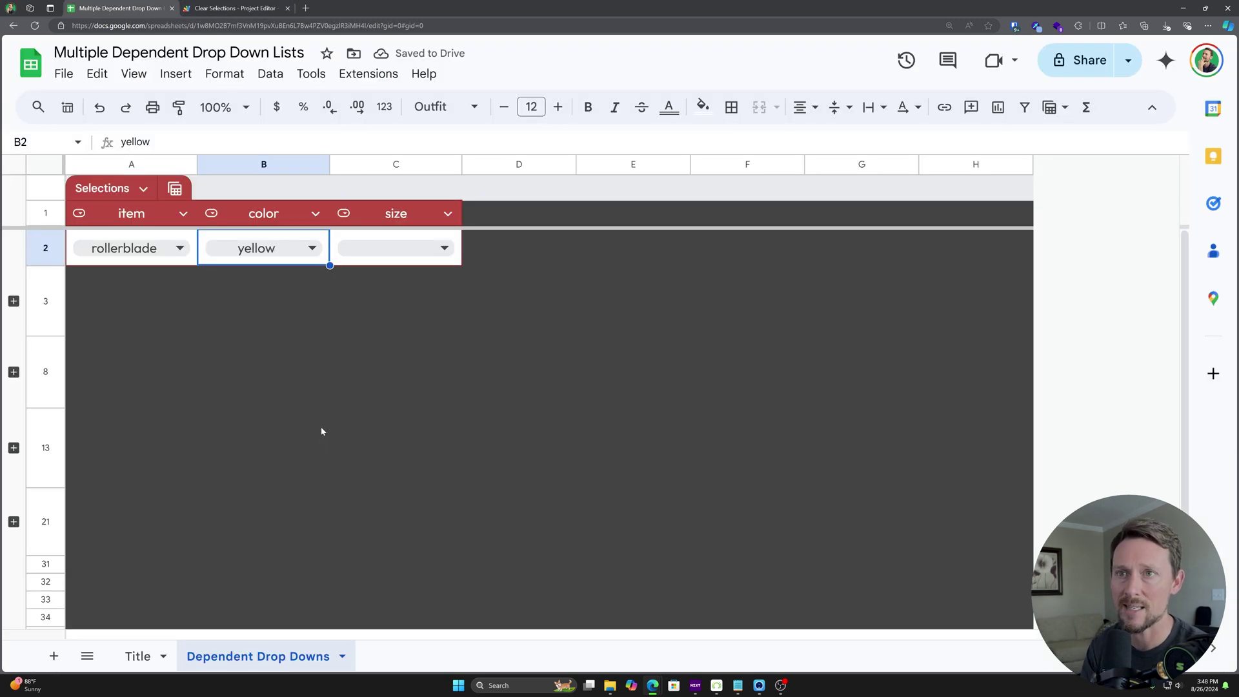
Pick teal in the B2 color dropdown and md in the C2 size dropdown.
click(261, 248)
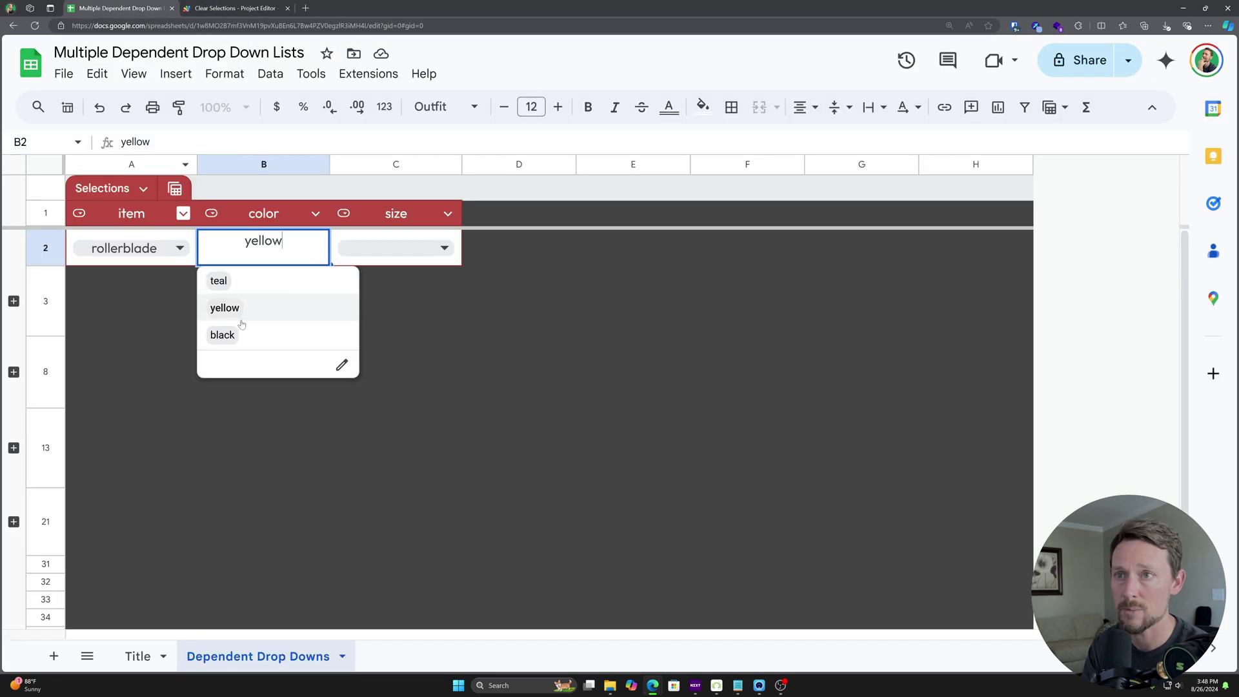
click(239, 281)
click(390, 252)
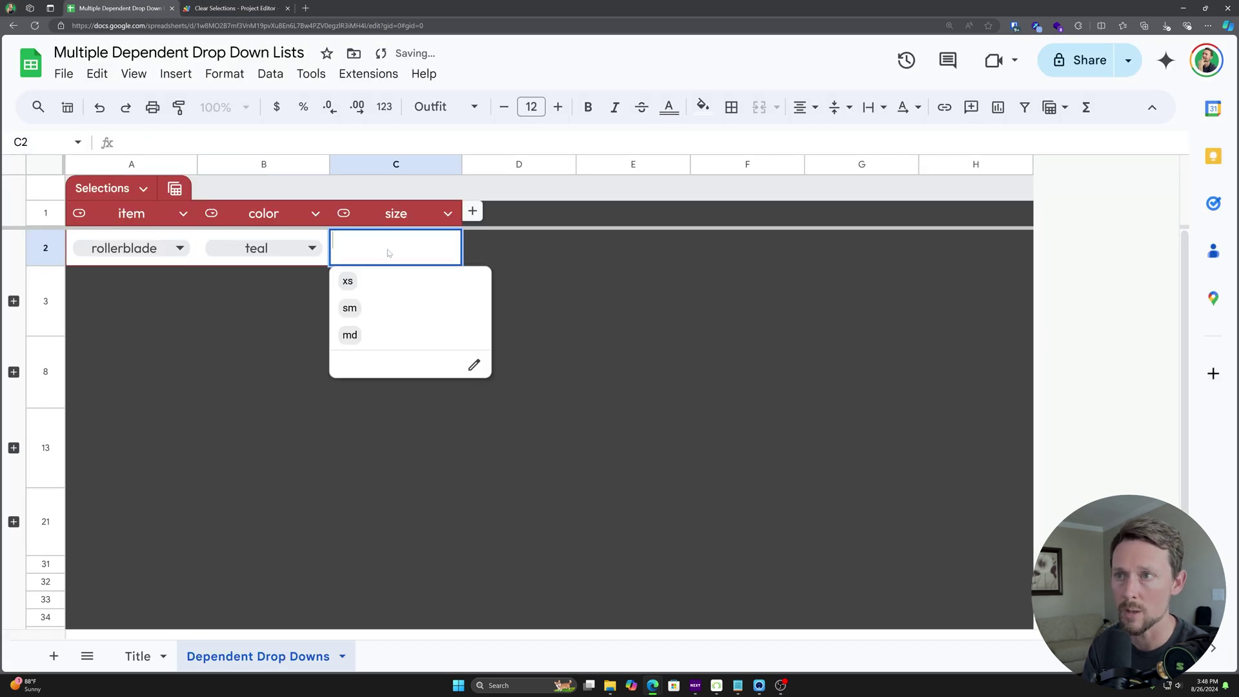
click(395, 332)
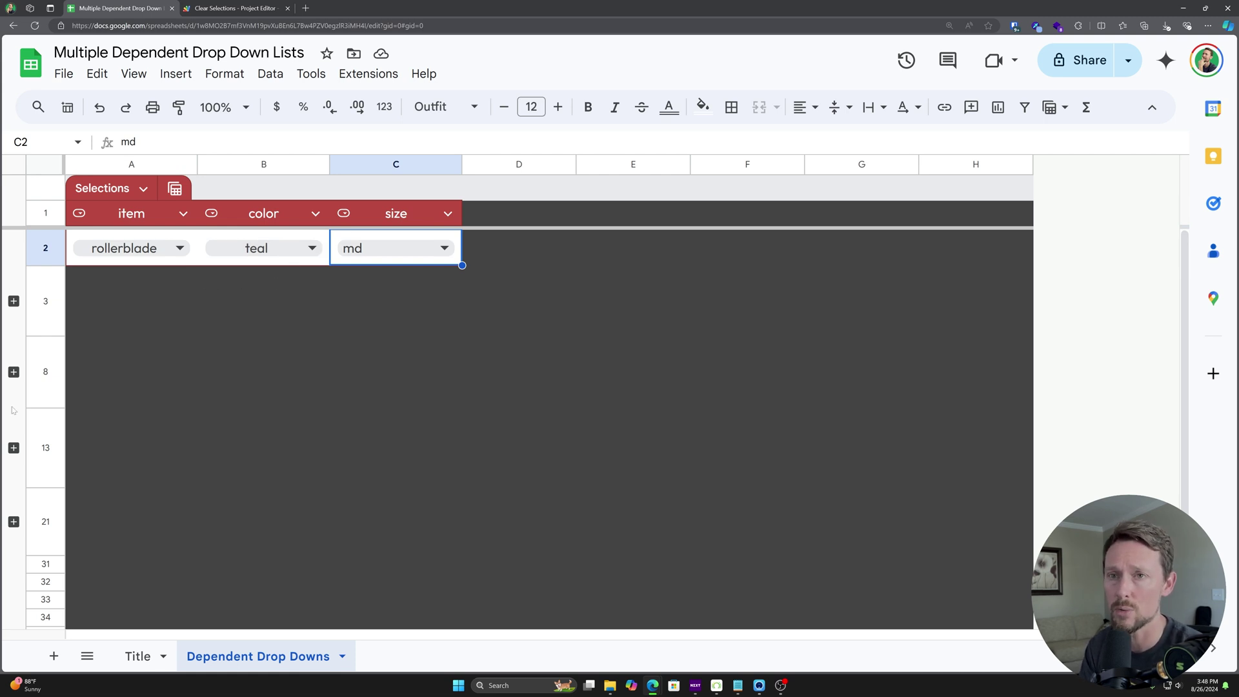
Expand the row groups hiding the Types, Color, Sizes and Combos tables.
click(14, 300)
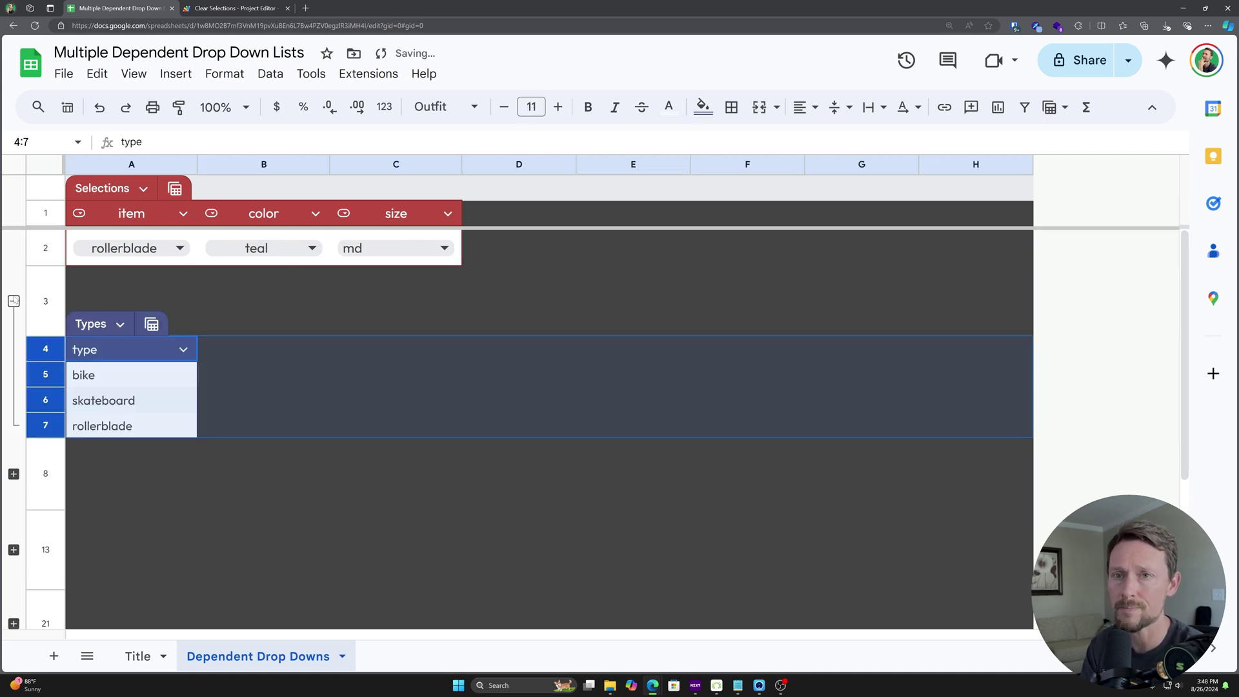
click(226, 320)
click(14, 474)
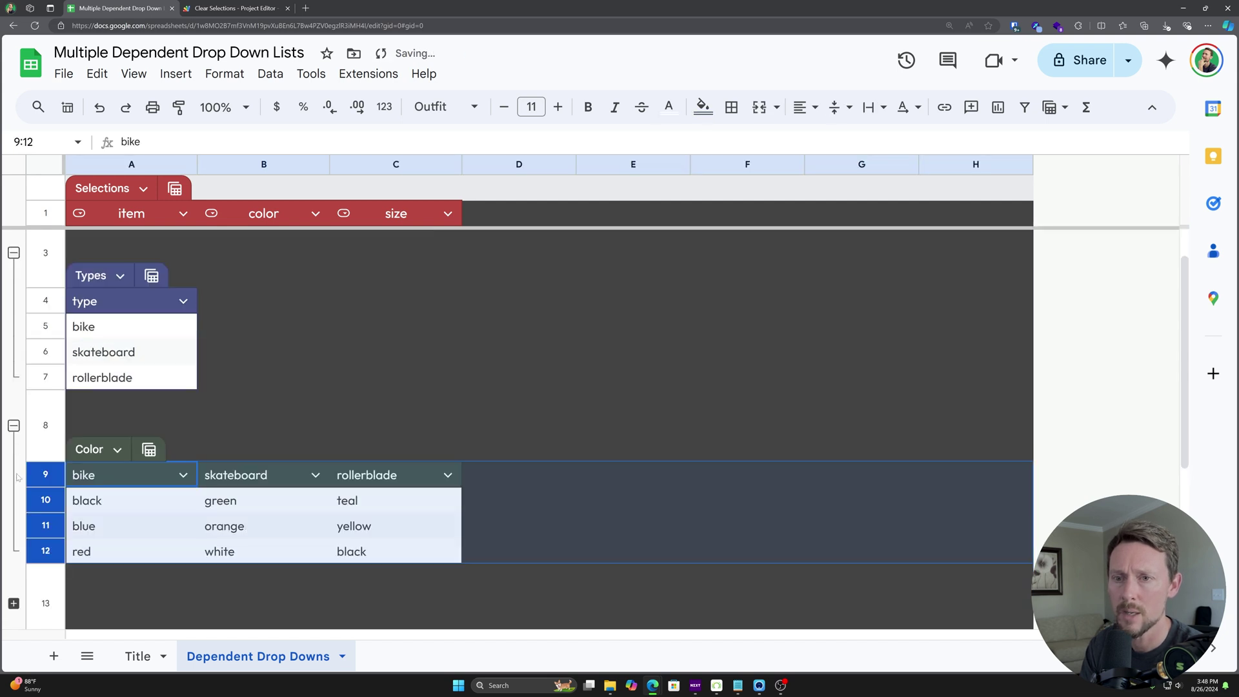
scroll(15, 476, down, 3)
click(14, 474)
scroll(15, 476, down, 4)
scroll(16, 478, down, 3)
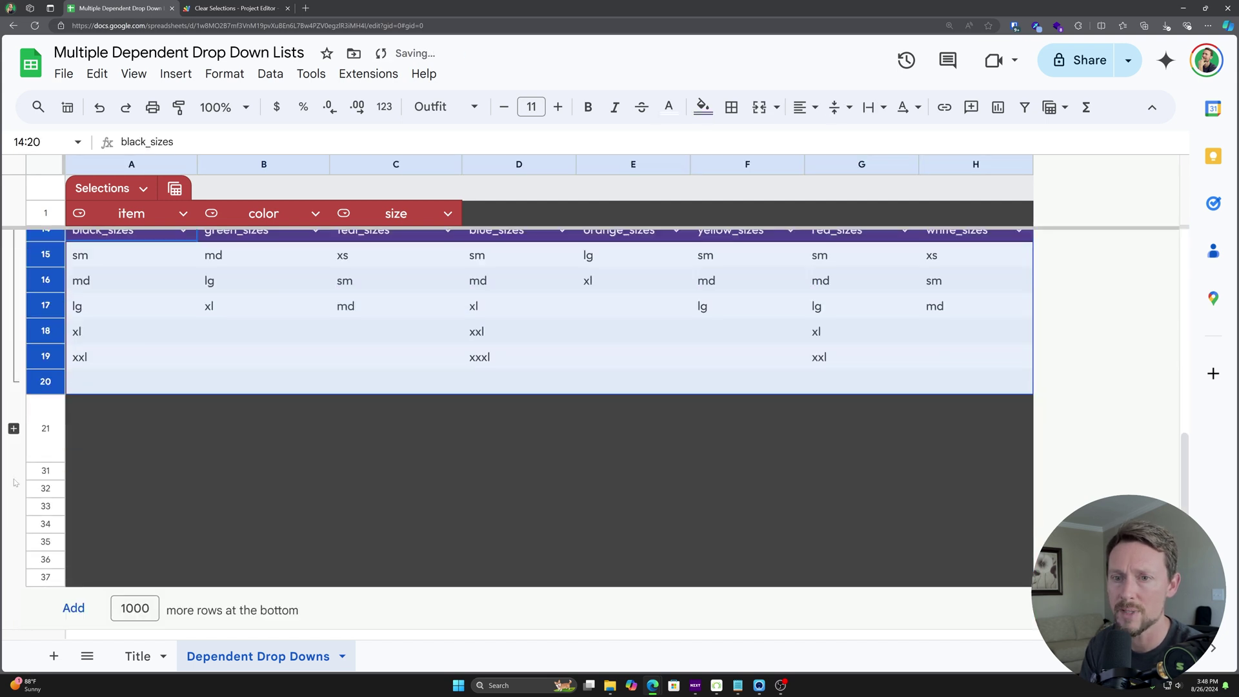
click(13, 429)
scroll(45, 413, down, 4)
Scroll back to the top and open the A2 item dropdown.
scroll(47, 359, up, 8)
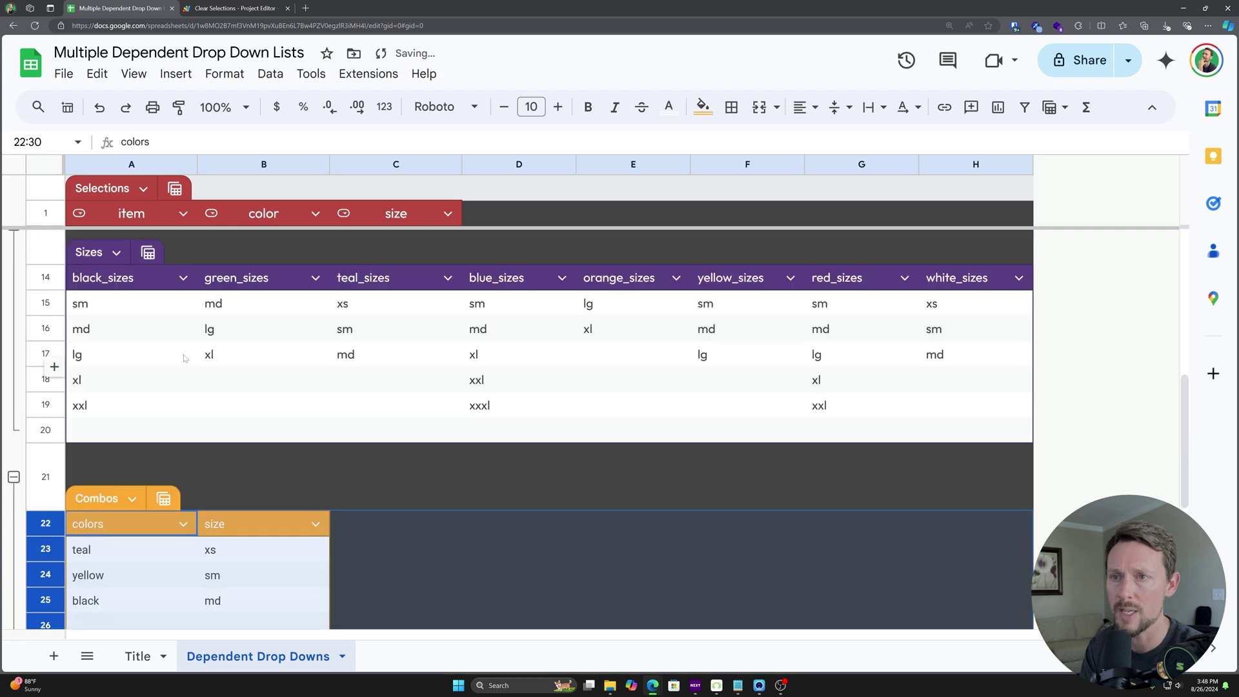
scroll(200, 335, up, 2)
scroll(351, 351, up, 2)
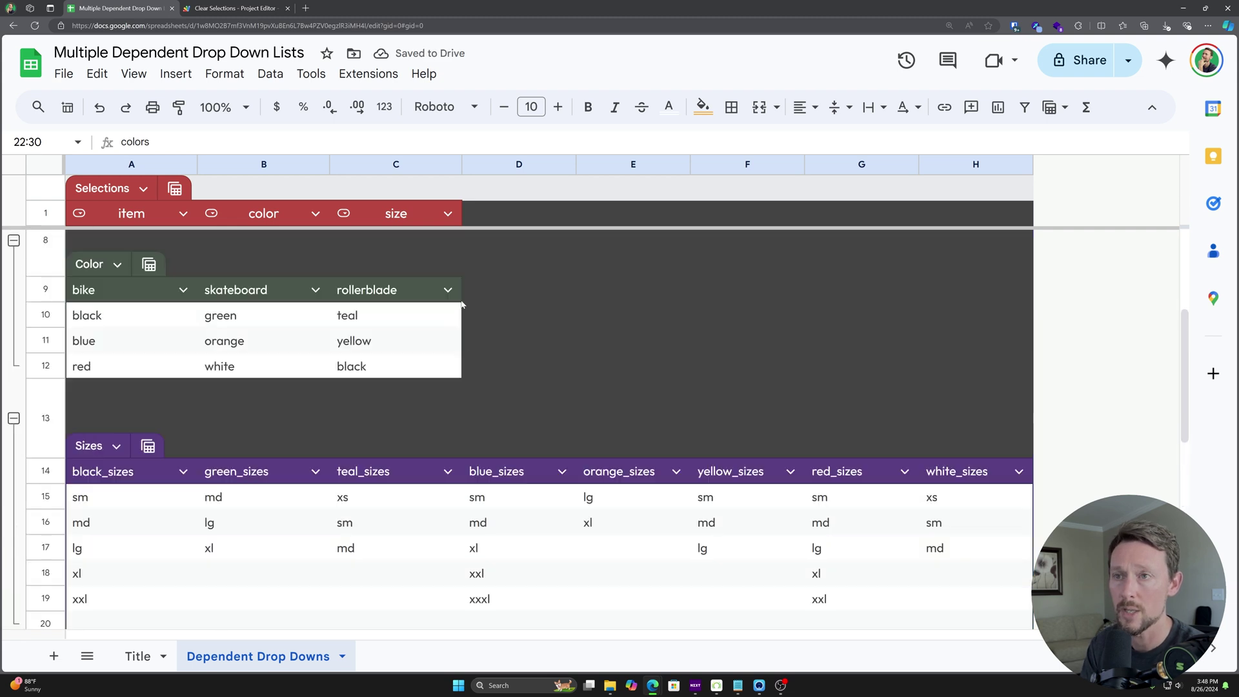
click(548, 285)
scroll(473, 323, up, 7)
scroll(313, 248, up, 1)
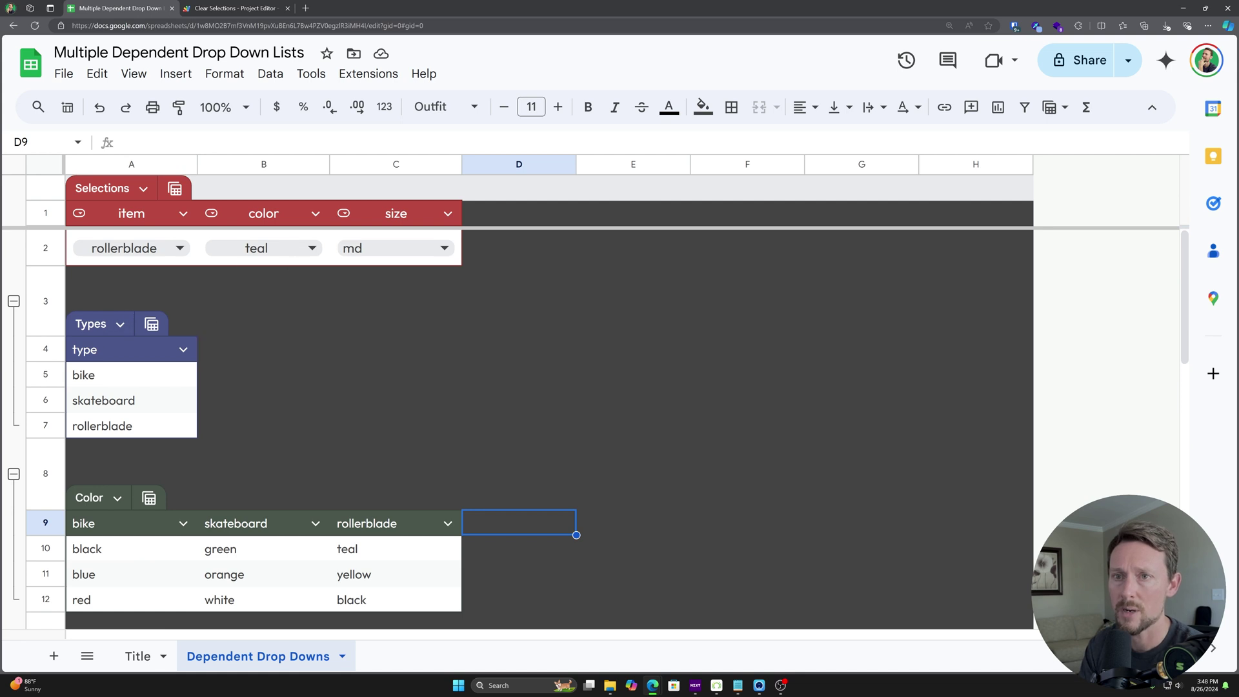
mouse_move(91, 352)
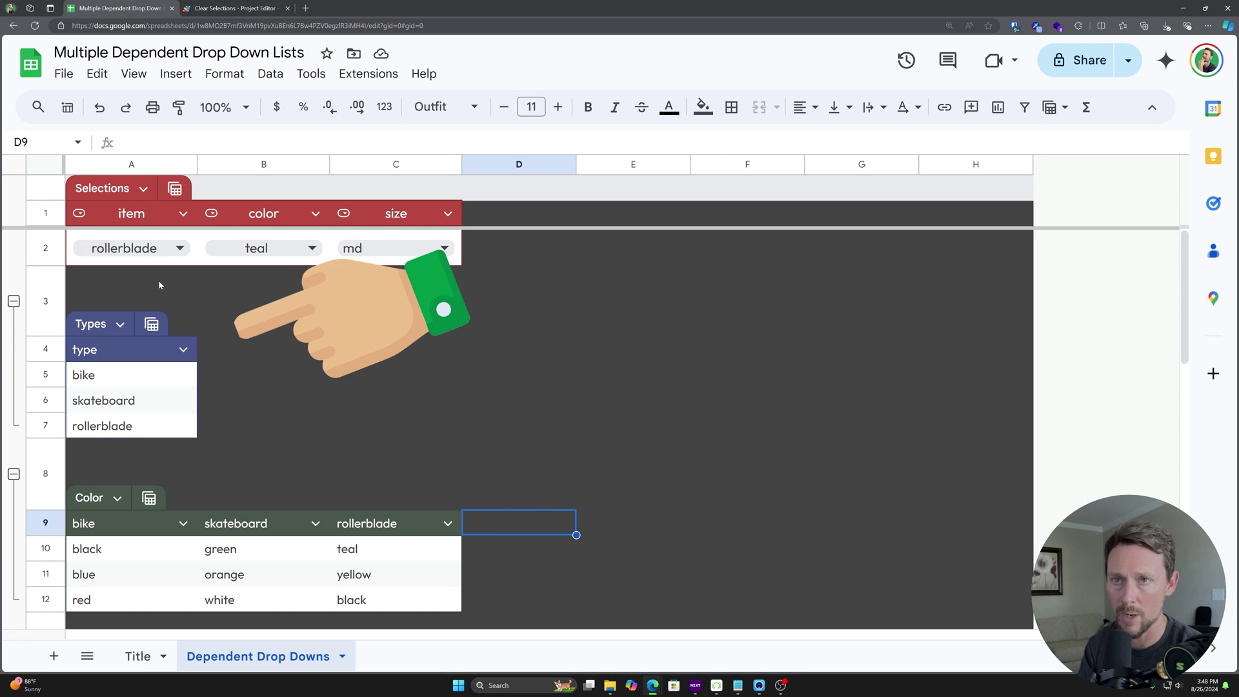
click(157, 257)
Open the item column's data validation rule and select its =Types criteria range.
click(210, 366)
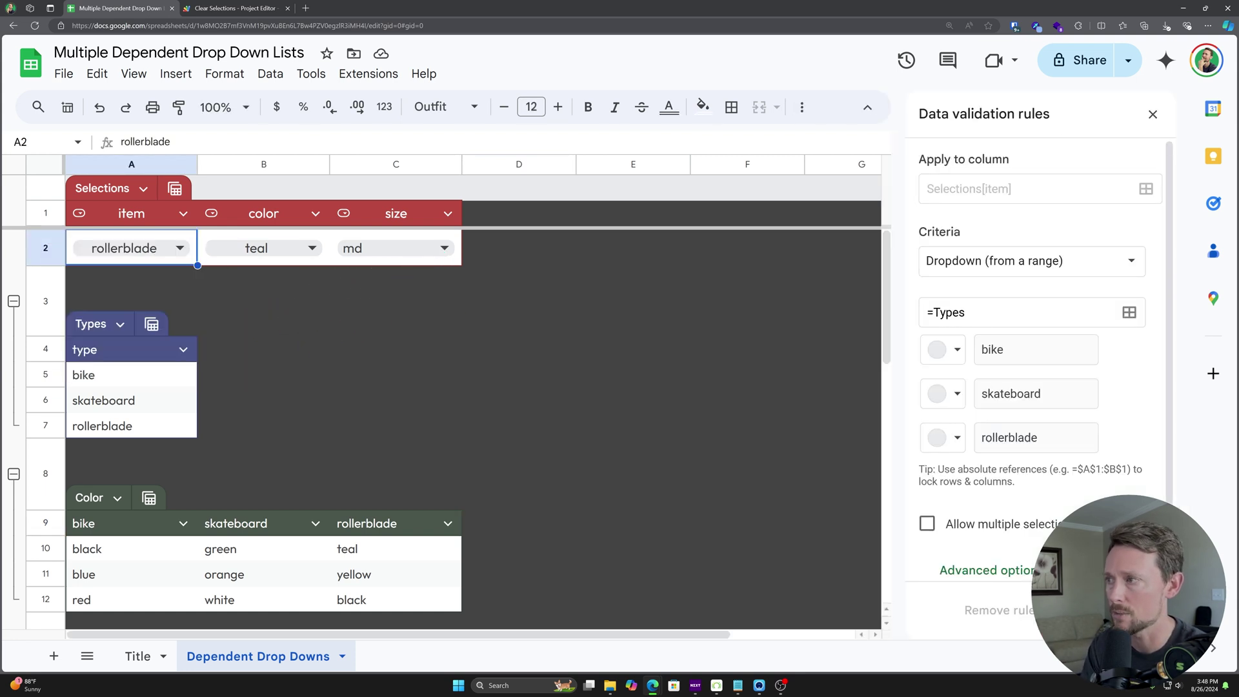
drag(965, 312, 934, 313)
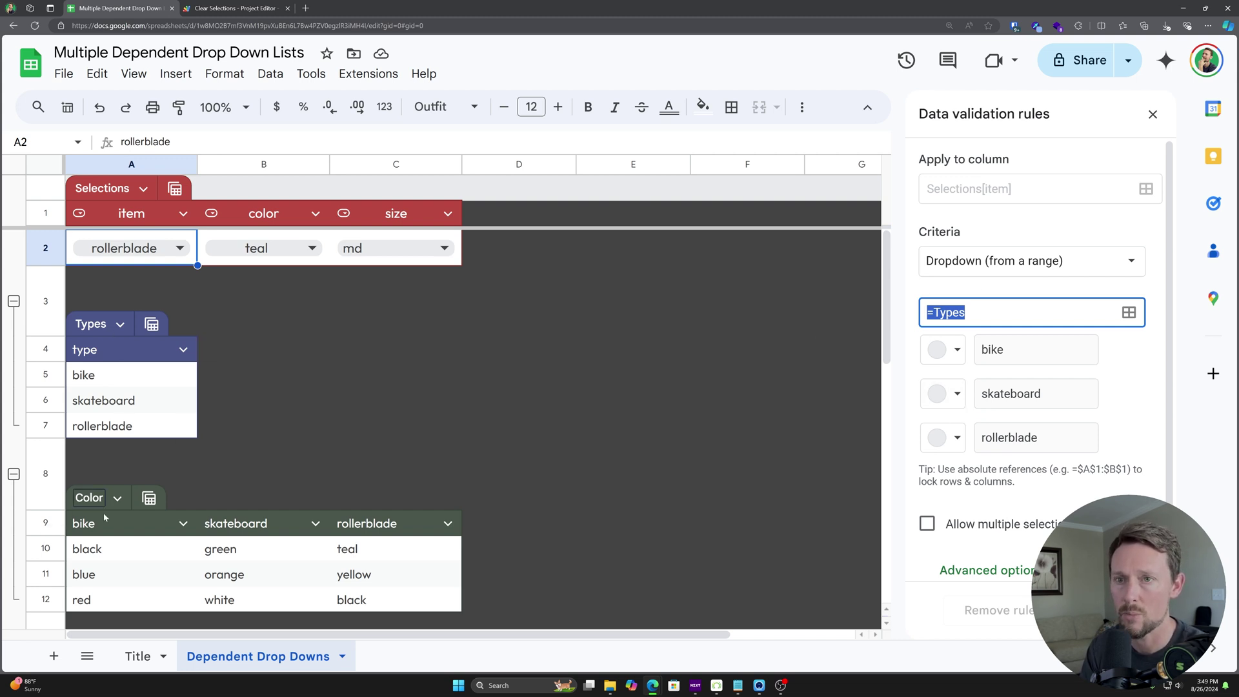
scroll(97, 529, down, 3)
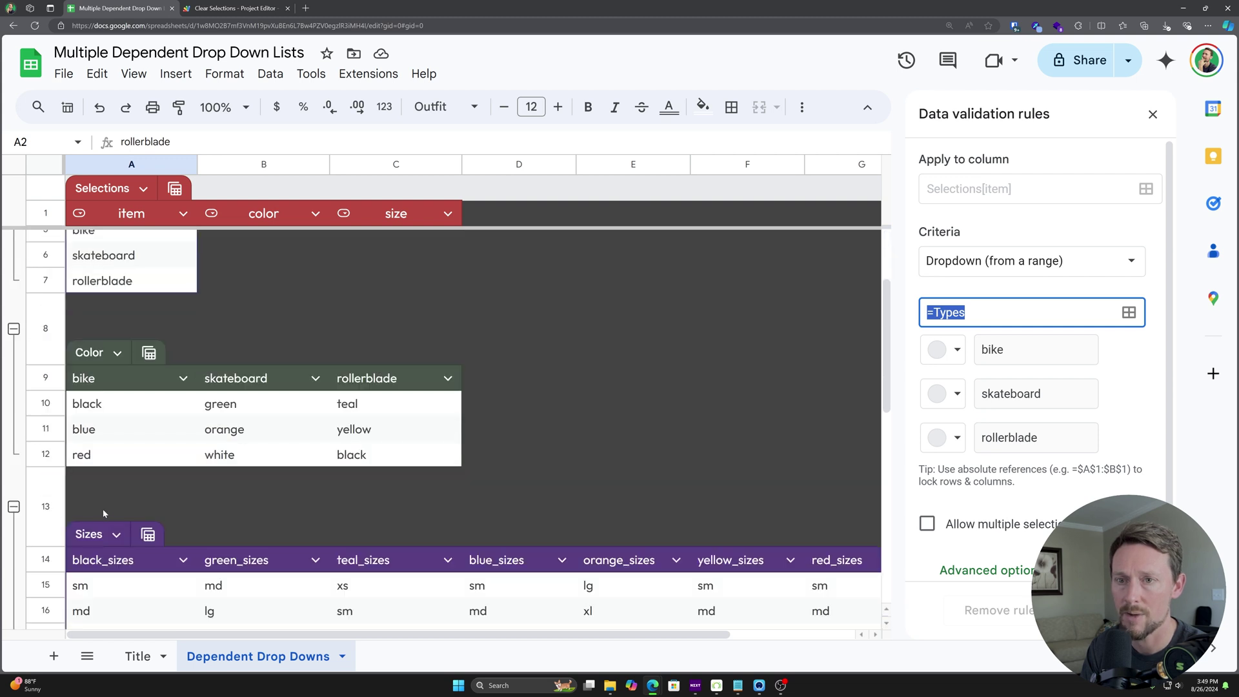
Cancel the data range picker and close the Data validation rules sidebar without changes.
drag(102, 396, 98, 459)
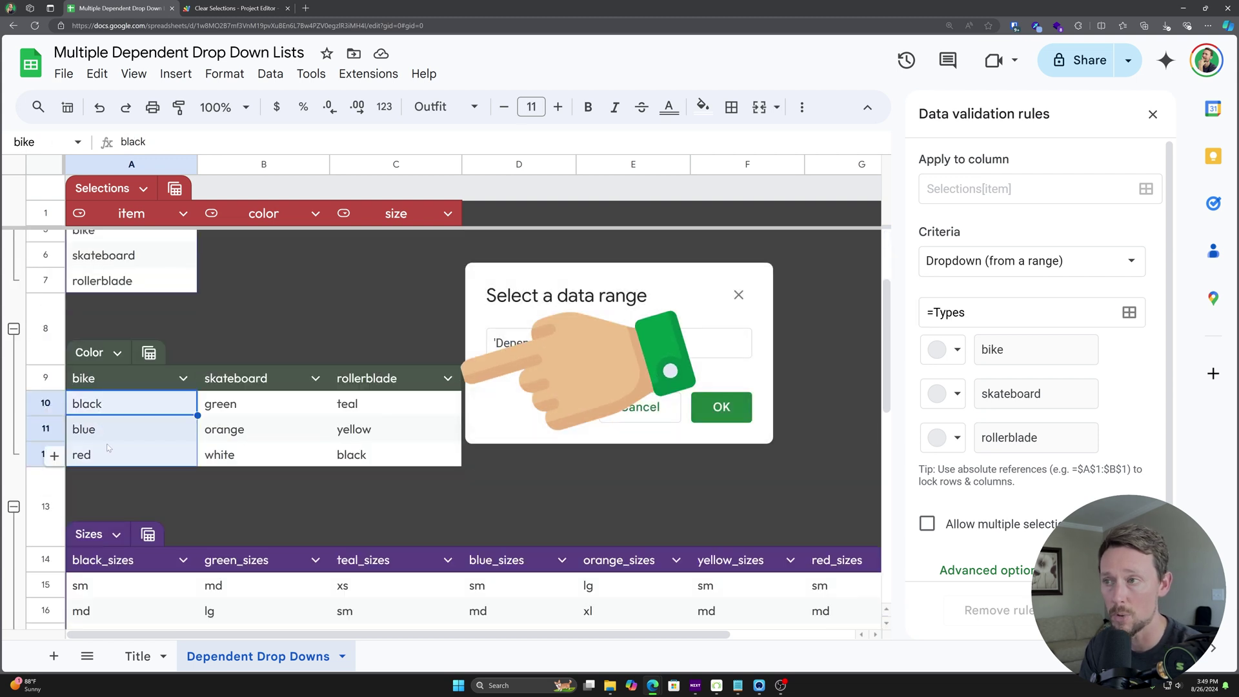
click(738, 294)
click(1152, 114)
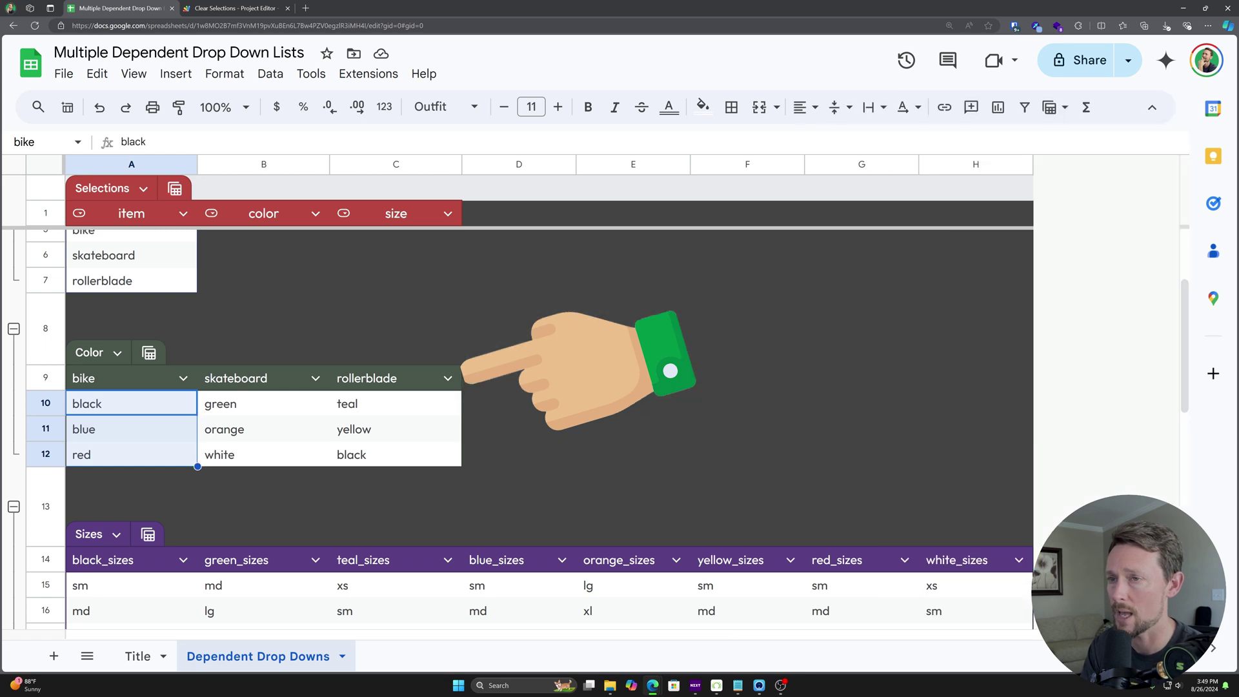
Select the bike, skateboard and rollerblade color ranges A10:A12, B10:B12 and the teal/yellow/black list.
drag(105, 400, 110, 450)
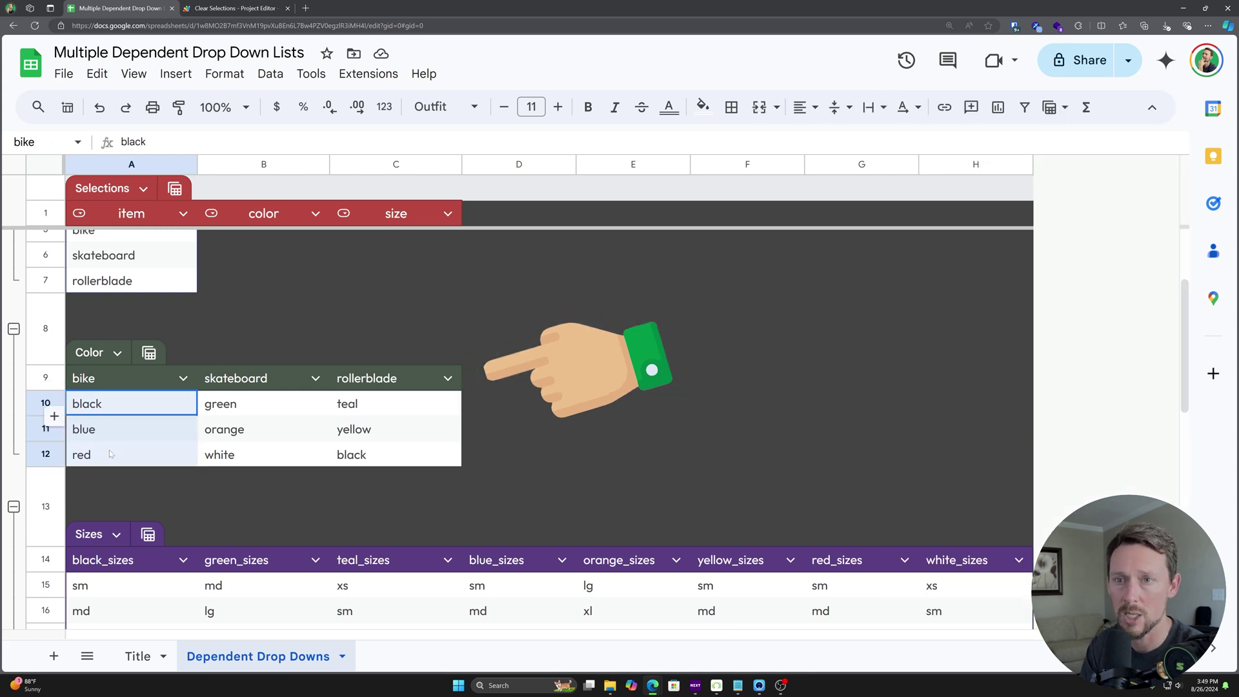
click(257, 408)
drag(257, 410, 270, 452)
drag(358, 404, 332, 458)
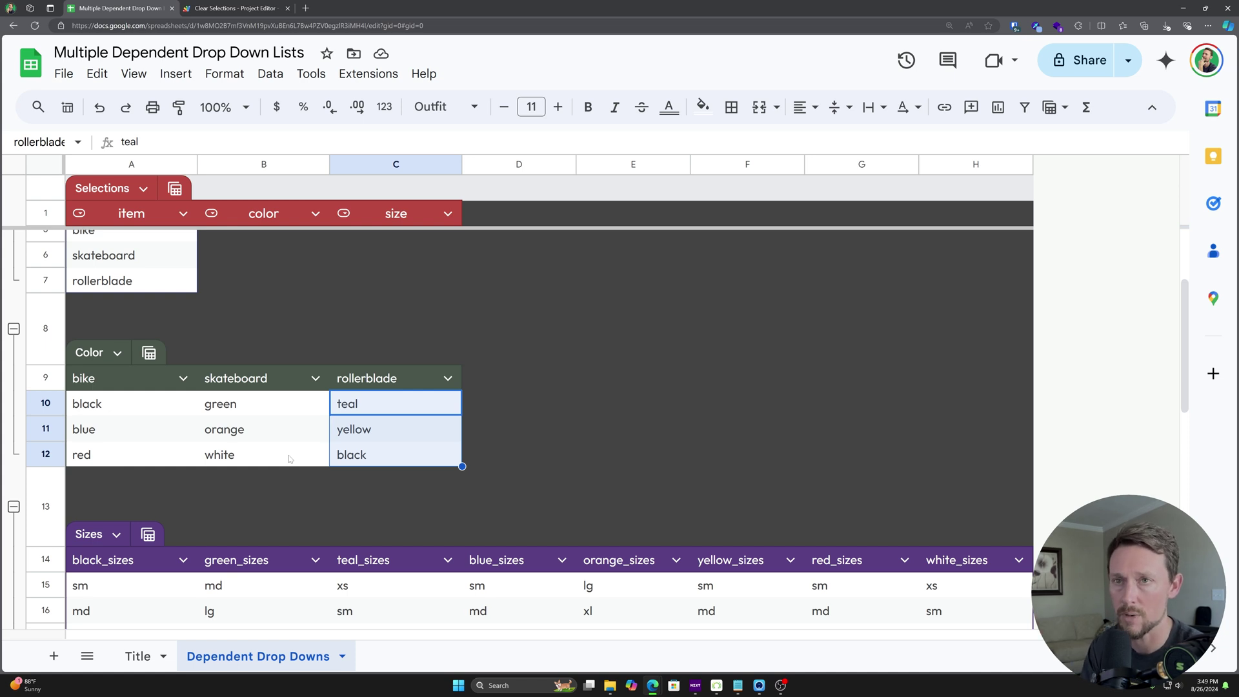
scroll(290, 454, down, 3)
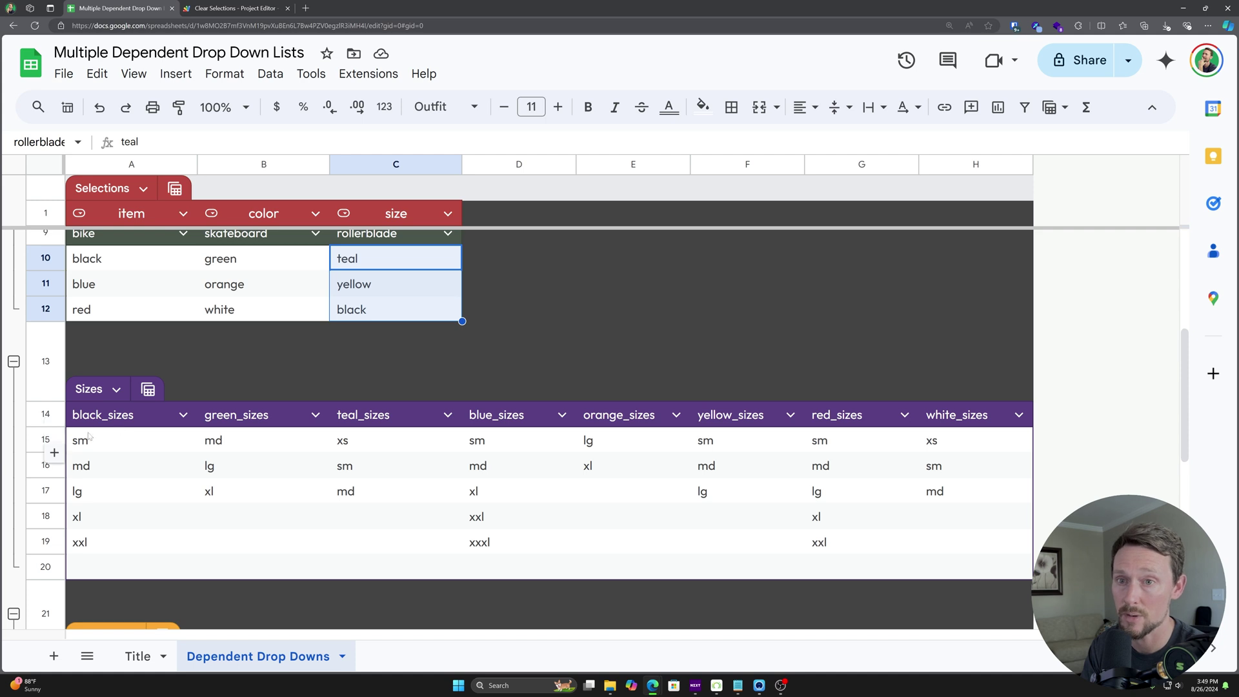
Select each named size list, black_sizes through white_sizes, in the Sizes table.
drag(91, 438, 81, 544)
drag(259, 442, 271, 517)
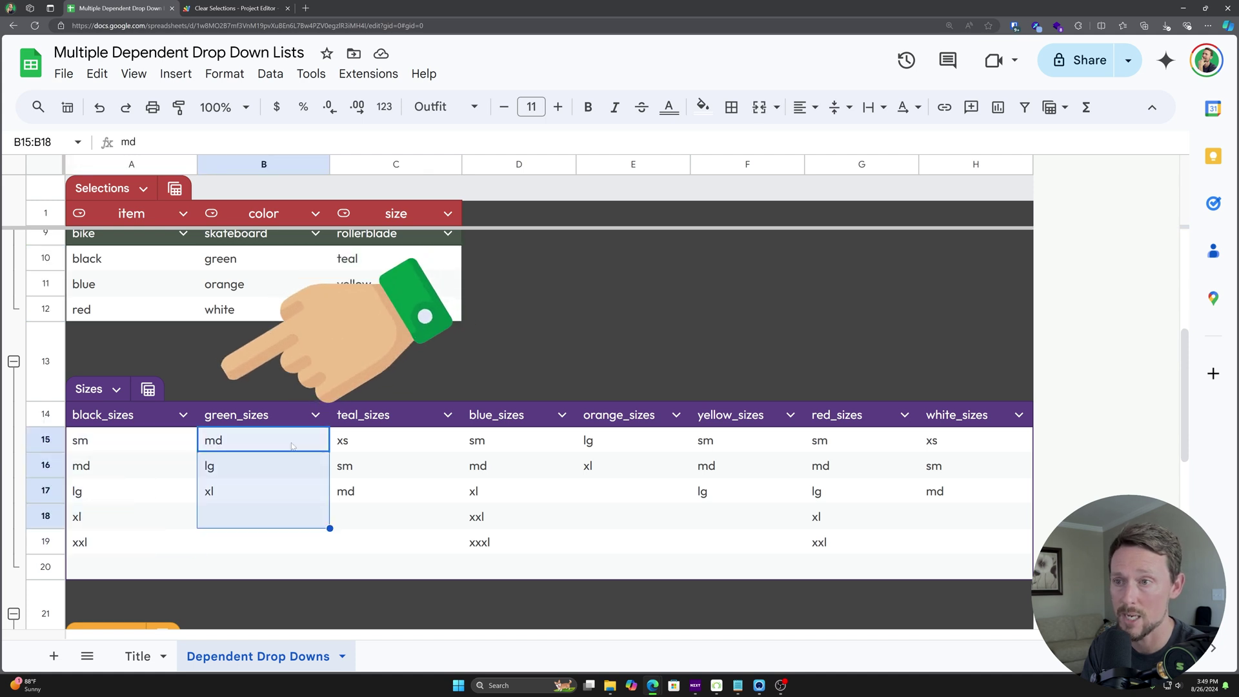
drag(387, 441, 387, 492)
drag(481, 441, 510, 542)
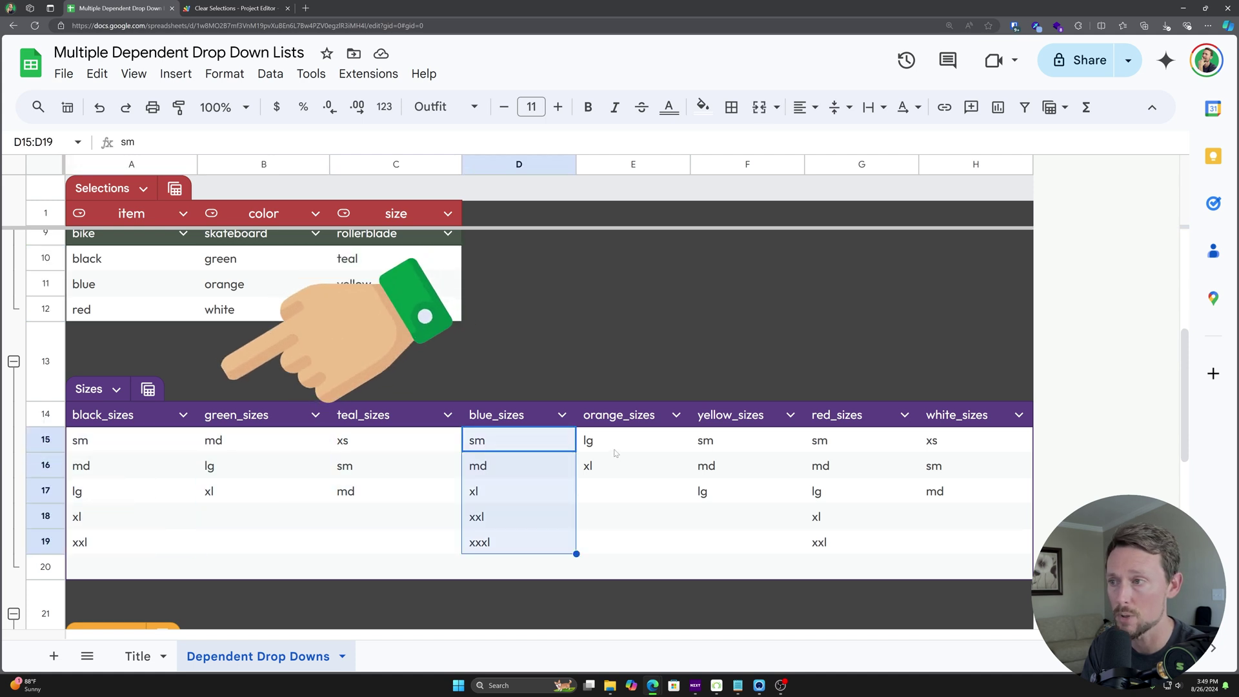
drag(596, 441, 596, 466)
drag(710, 442, 736, 475)
drag(832, 442, 833, 492)
drag(942, 441, 942, 491)
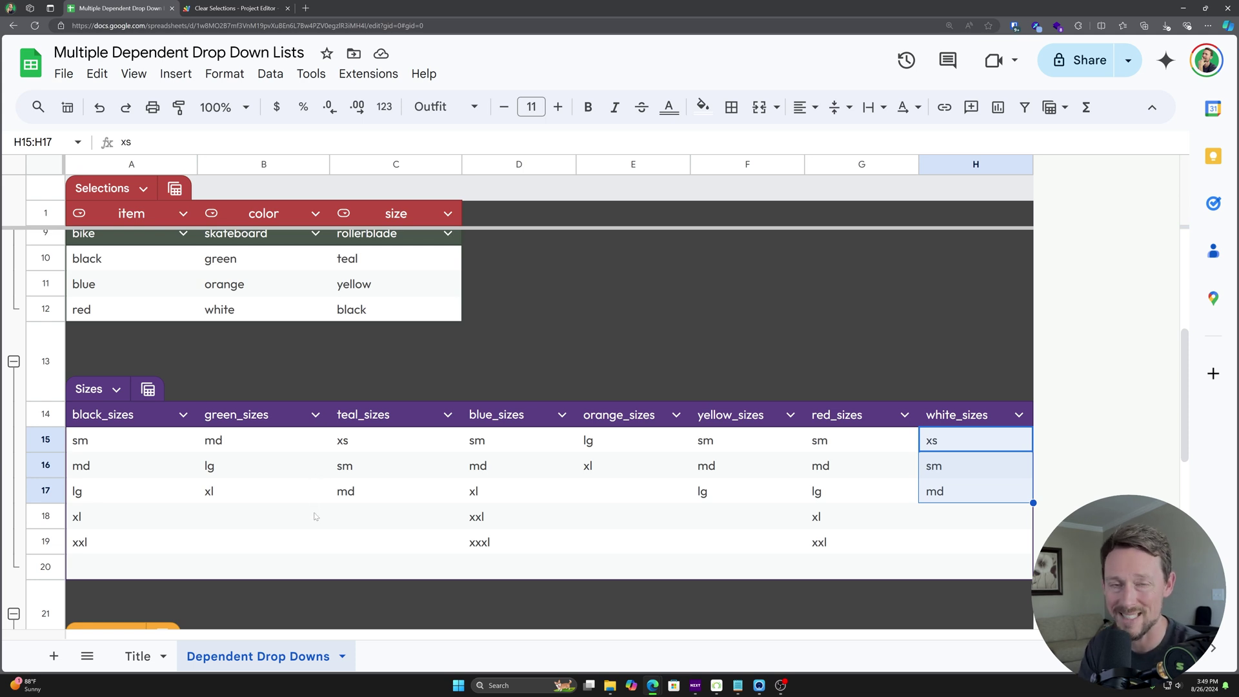
scroll(315, 527, down, 5)
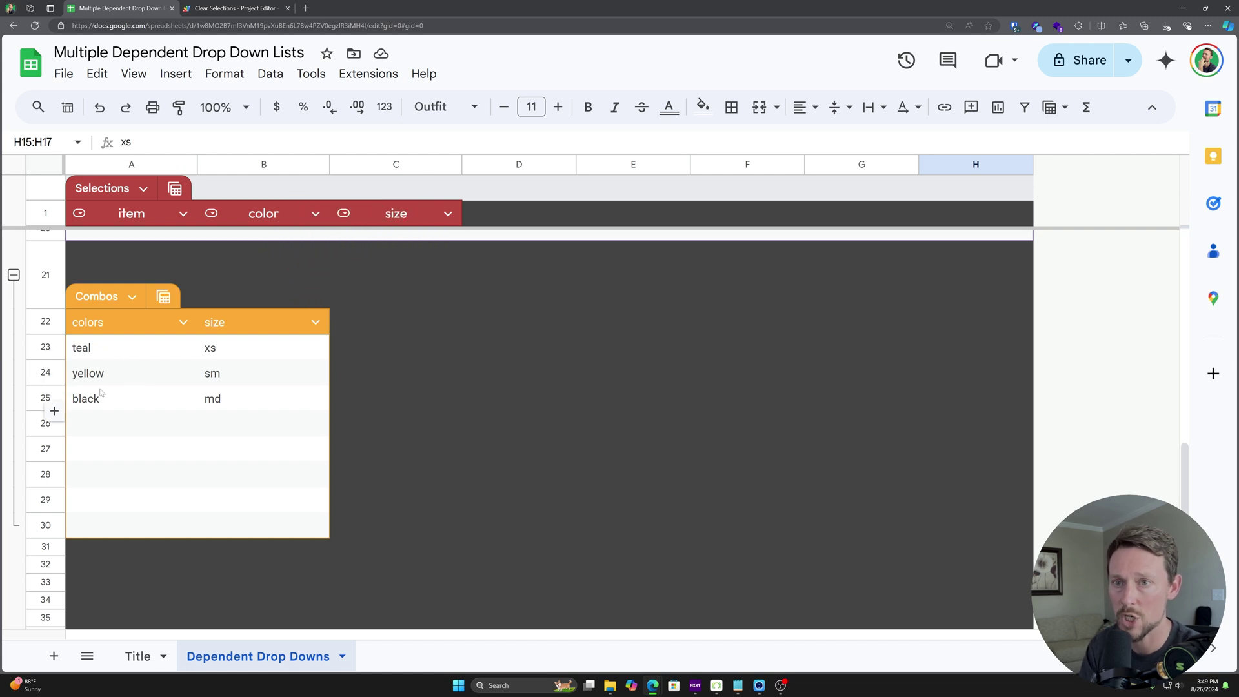
Set the B2 color to black and check the Combos table below.
scroll(133, 277, up, 8)
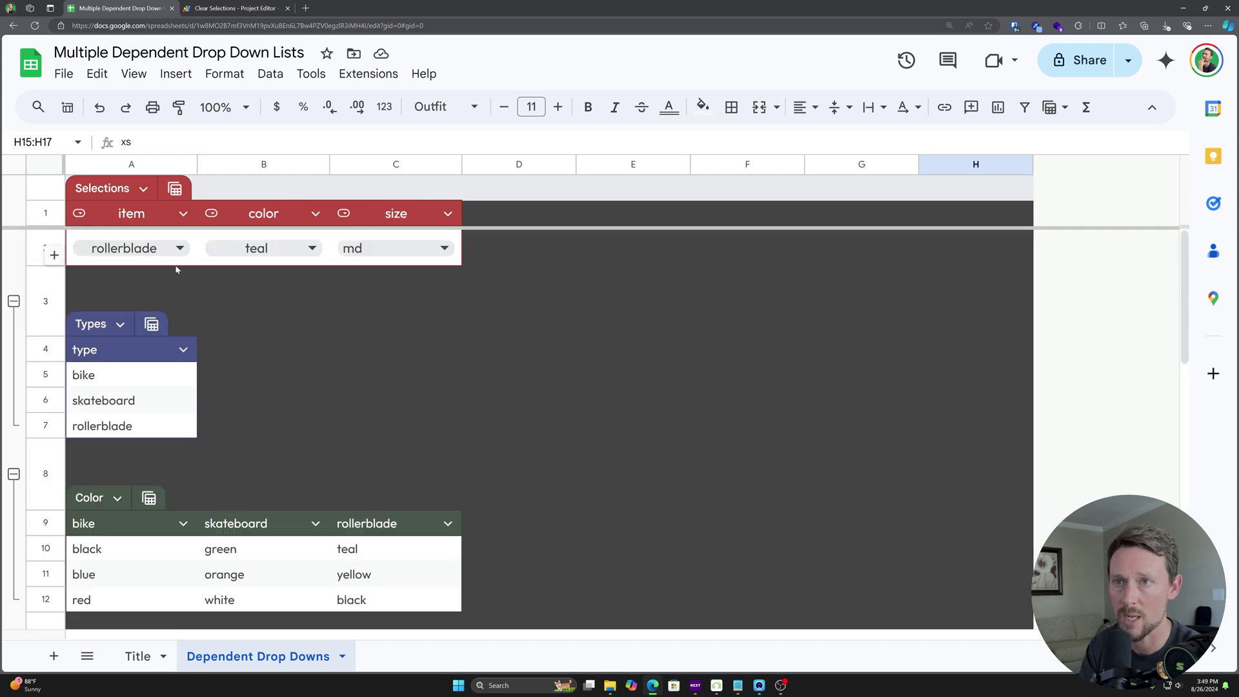
click(263, 247)
click(265, 334)
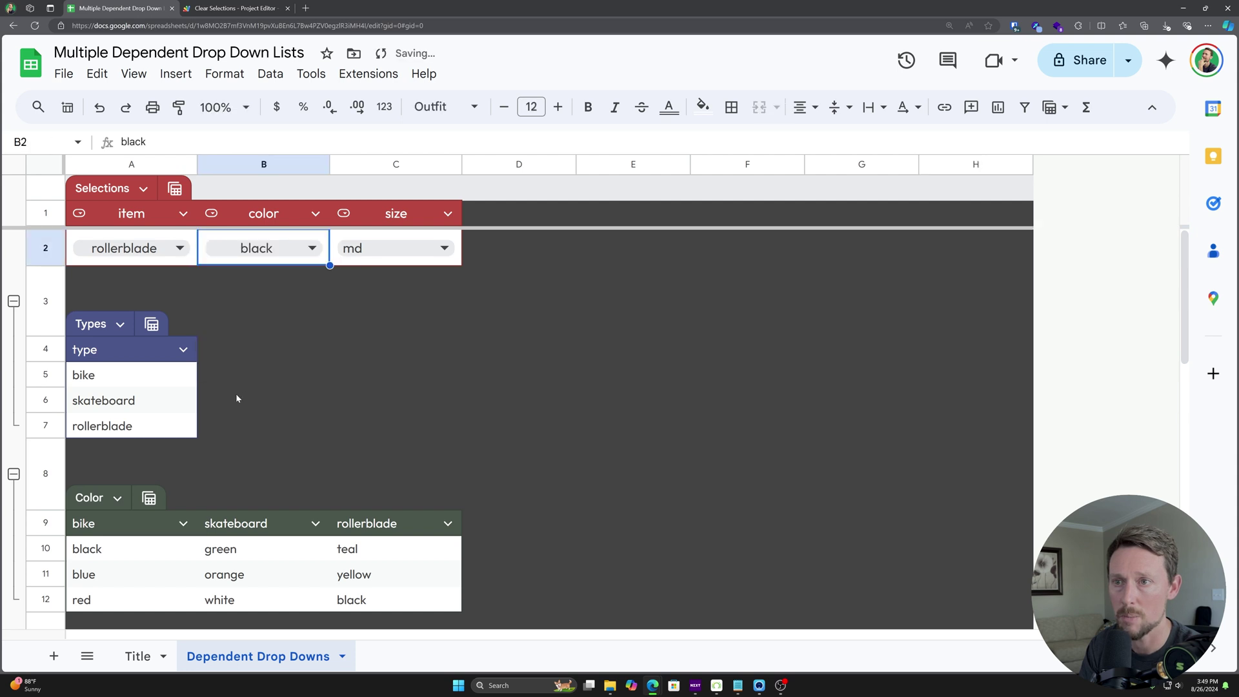
scroll(231, 394, down, 10)
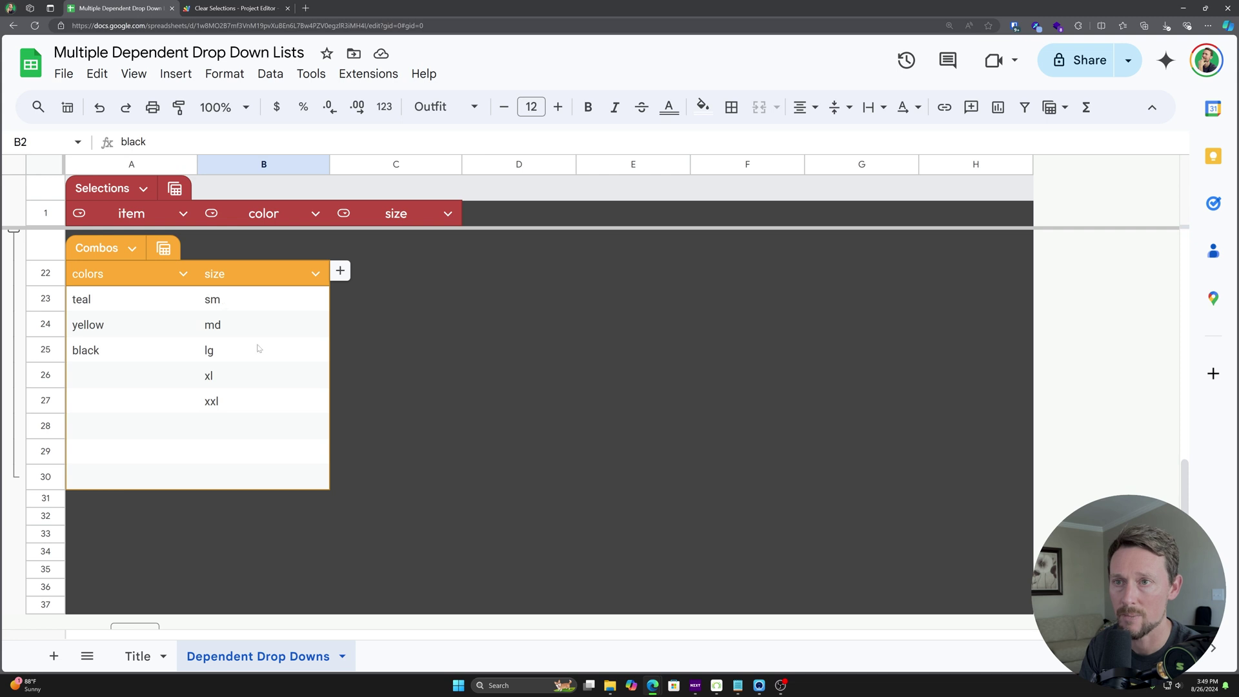
scroll(225, 322, up, 10)
Change the B2 color to yellow and inspect the resulting Combos sizes.
click(264, 247)
click(254, 308)
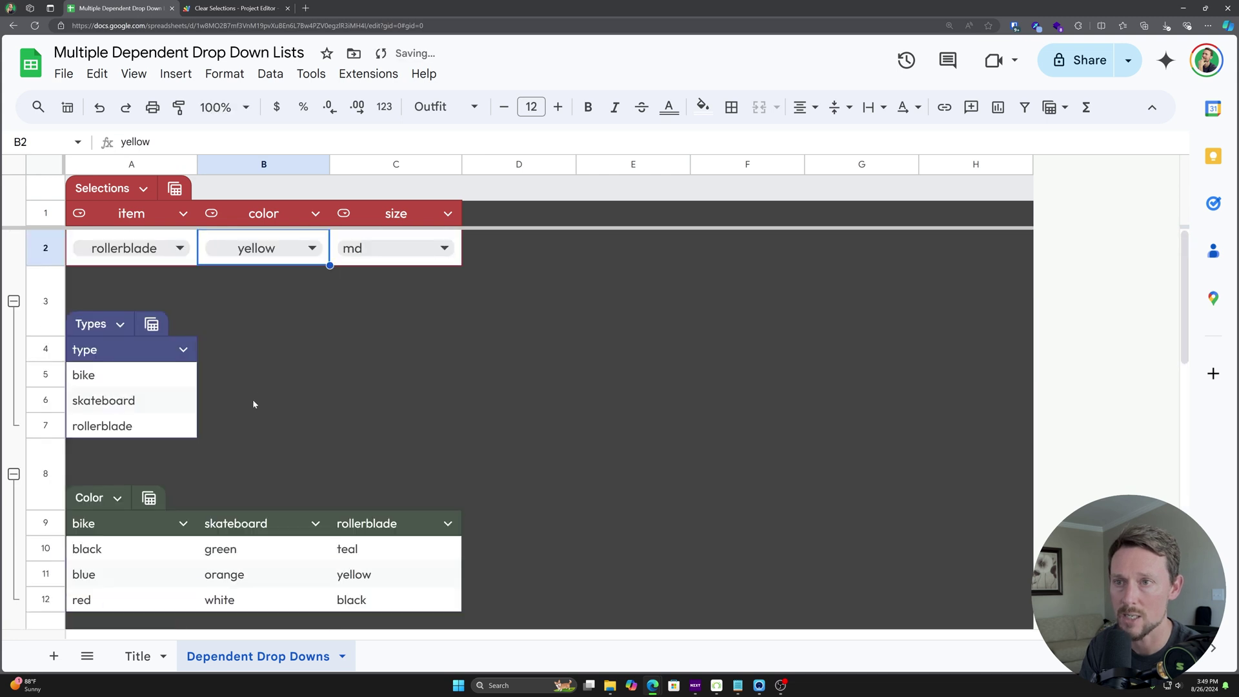
scroll(253, 399, down, 10)
drag(221, 371, 222, 411)
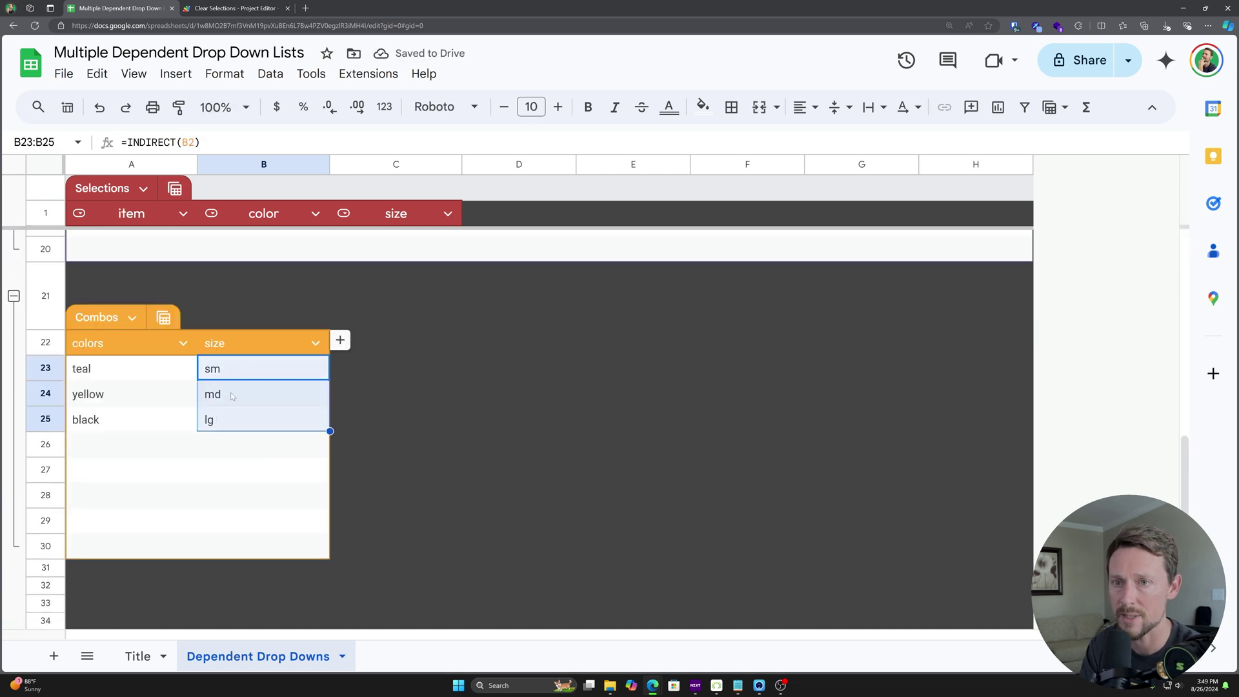
scroll(232, 412, up, 10)
Change the A2 item to bike and view the updated Combos table.
click(132, 248)
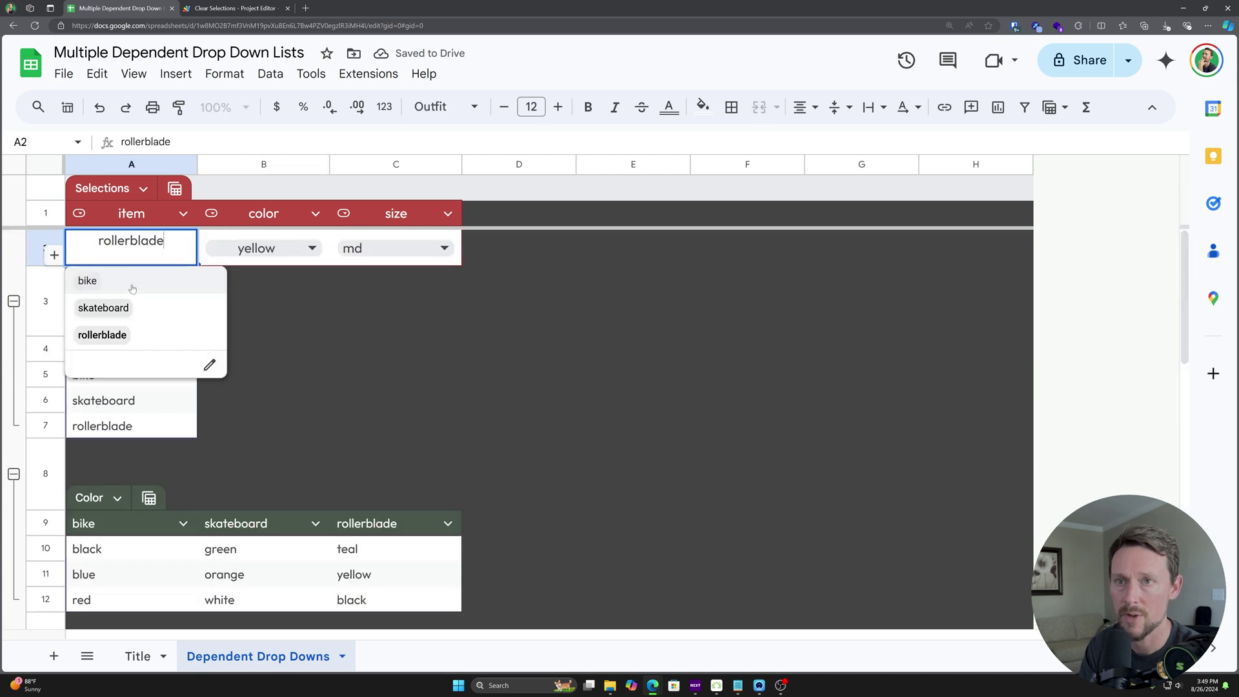
click(132, 279)
scroll(153, 348, down, 10)
scroll(130, 371, up, 1)
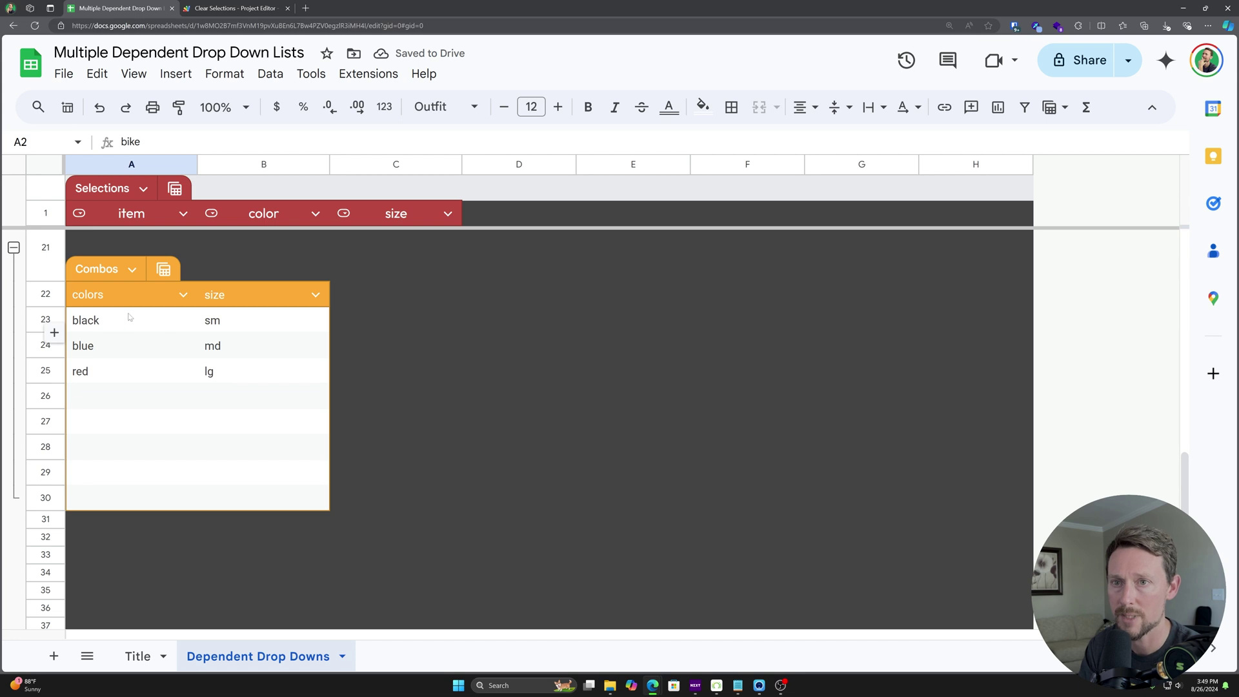
Select Combos cell A23 and delete its argument, leaving just =INDIRECT.
click(107, 324)
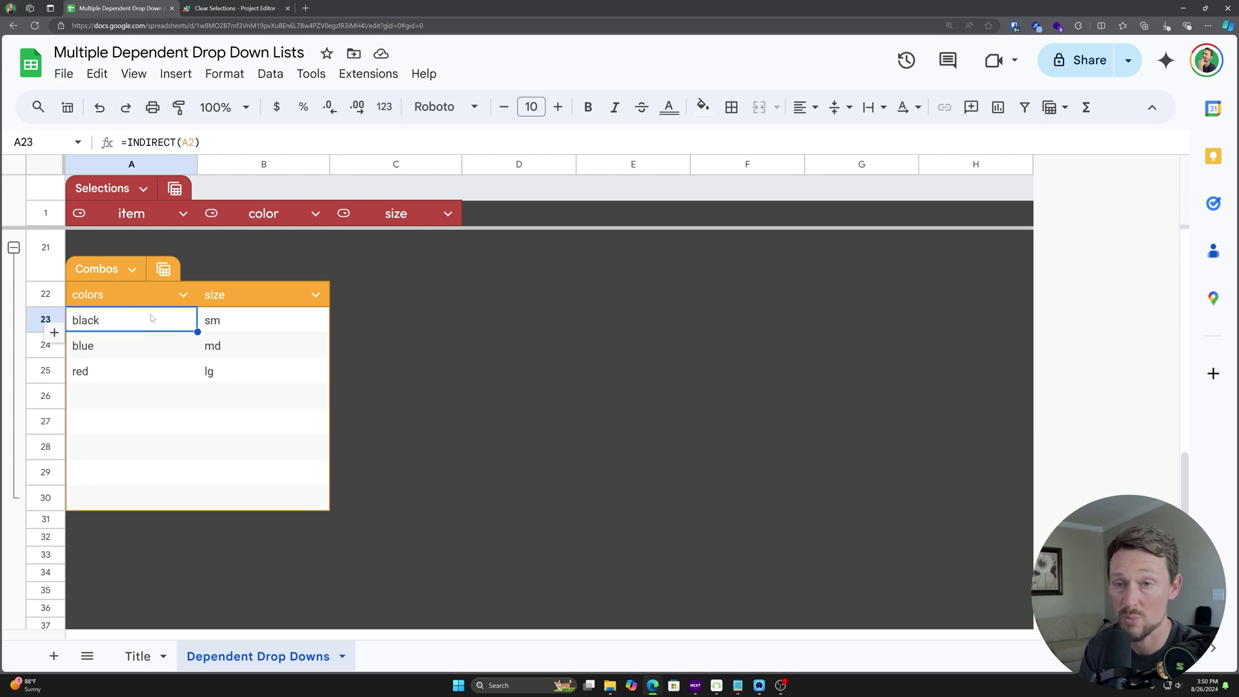
drag(204, 143, 95, 152)
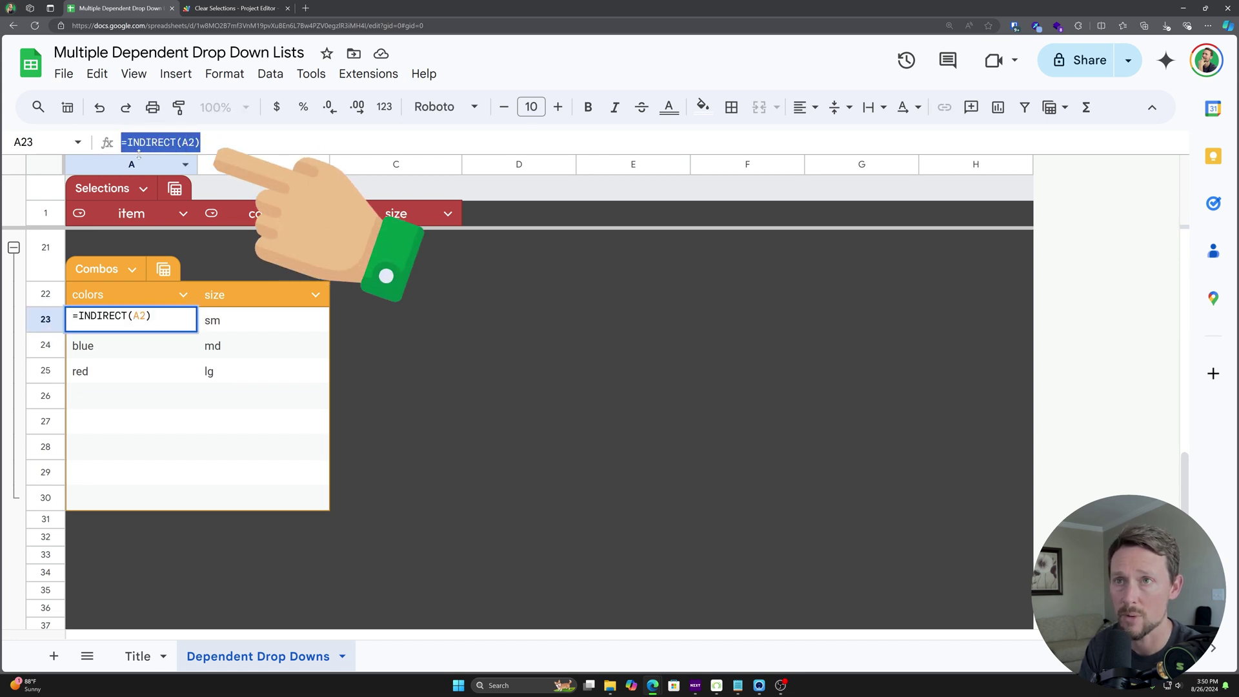
key(ctrl+c)
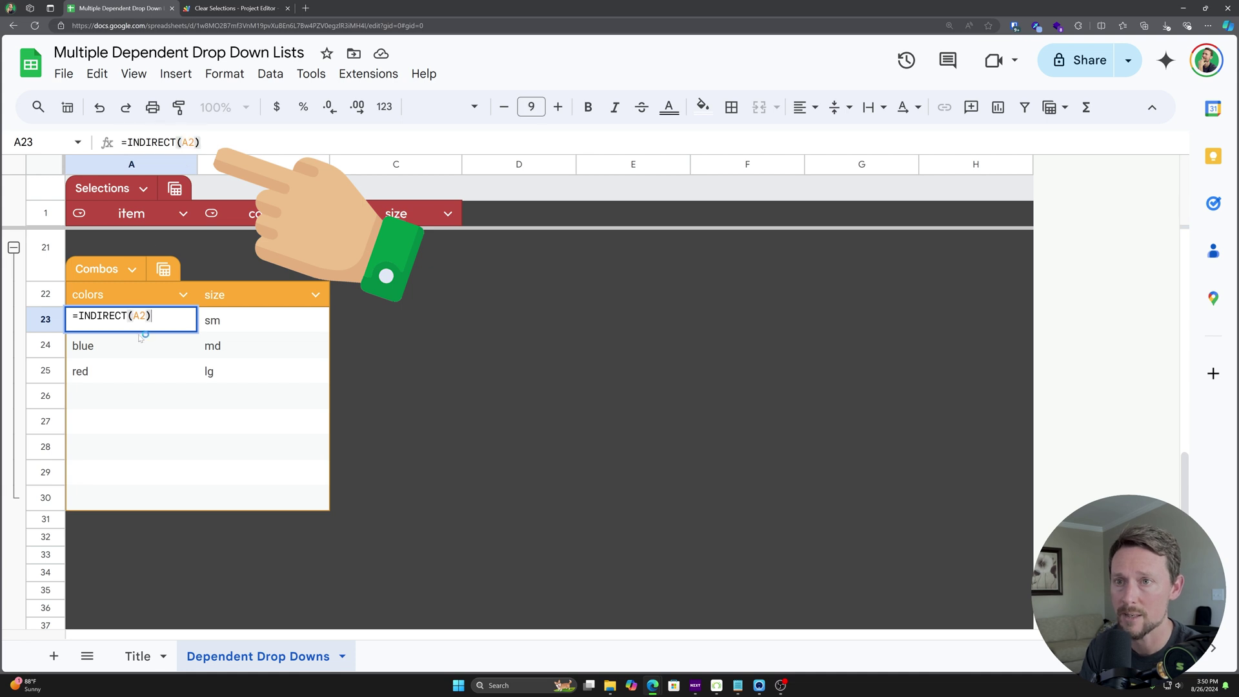
key(BackSpace)
key(BackSpace)
key(BackSpace)
key(BackSpace)
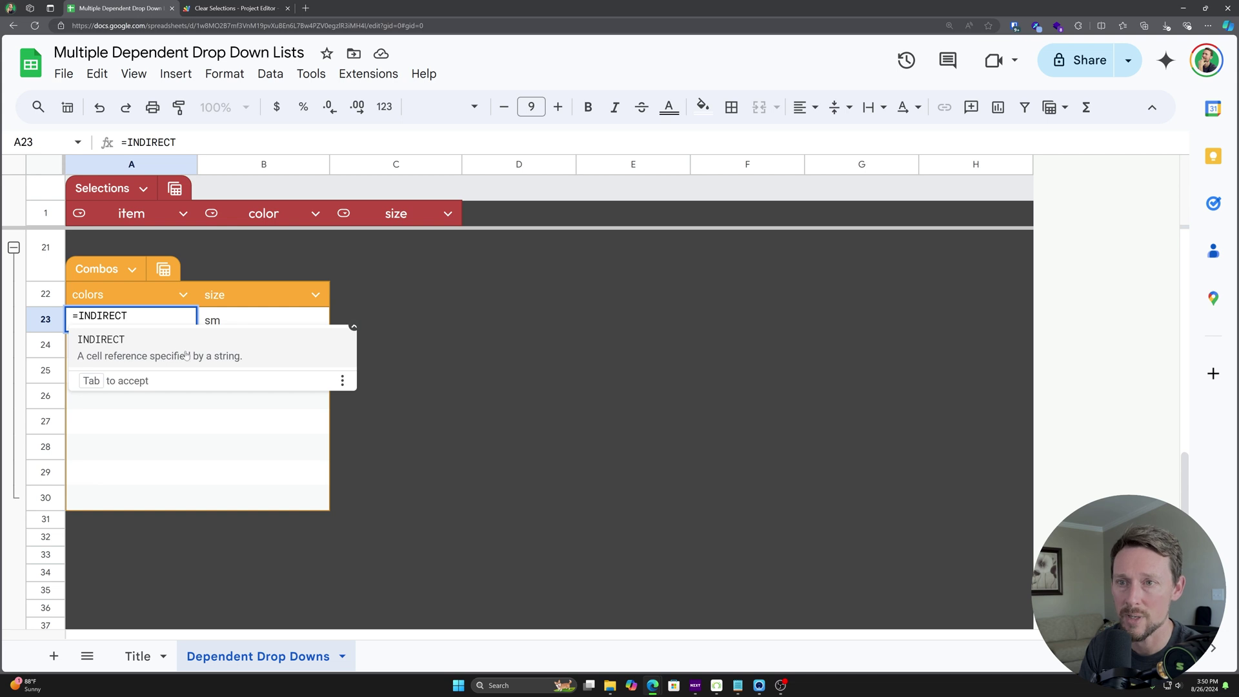
Retype the argument so A23 reads =INDIRECT(A2), reviewing the INDIRECT function help along the way.
click(342, 380)
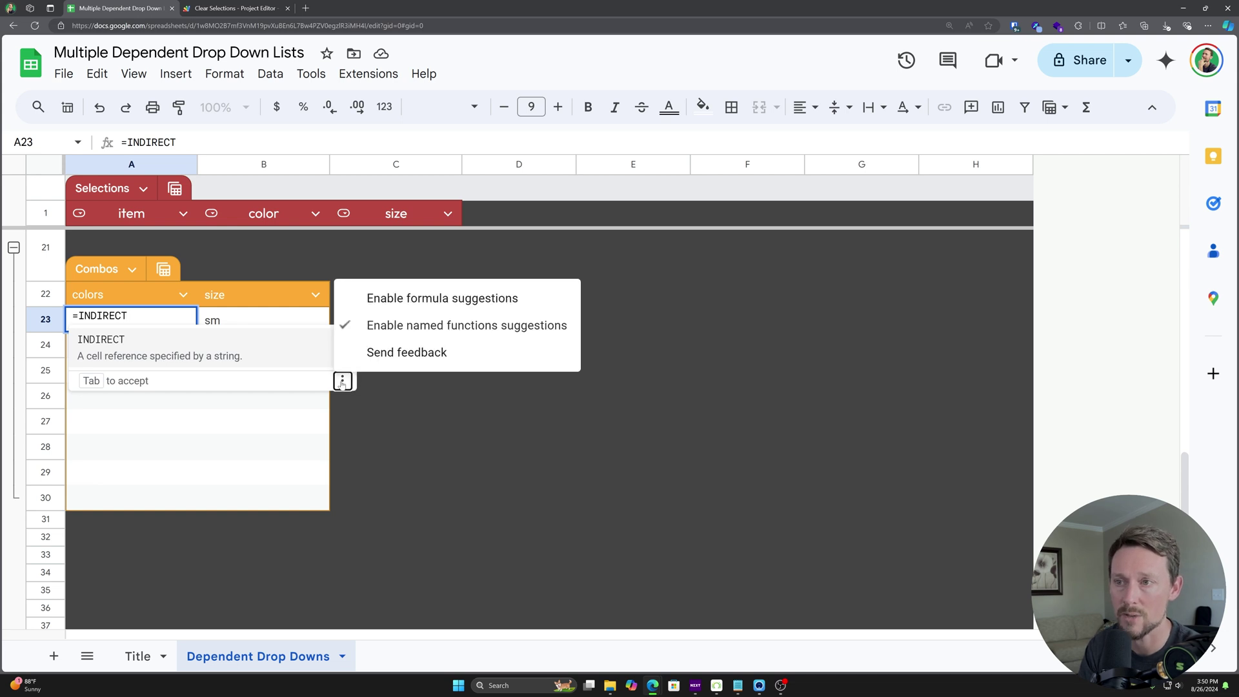
click(342, 380)
text(()
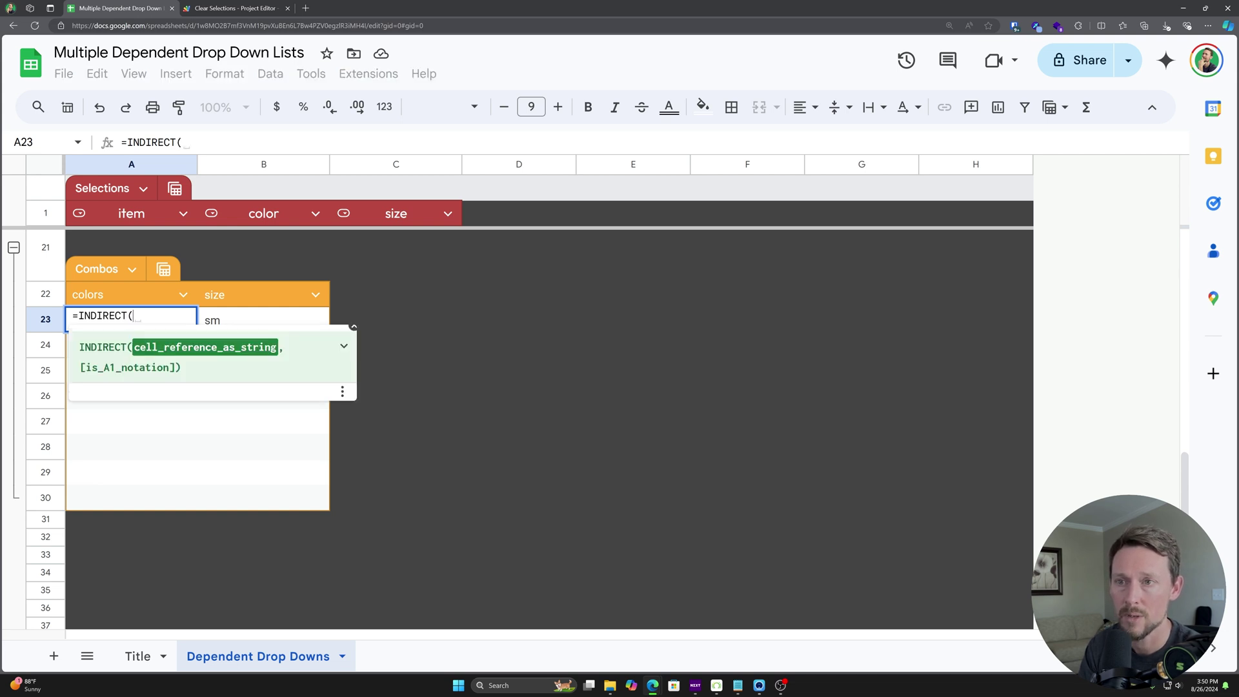
click(344, 346)
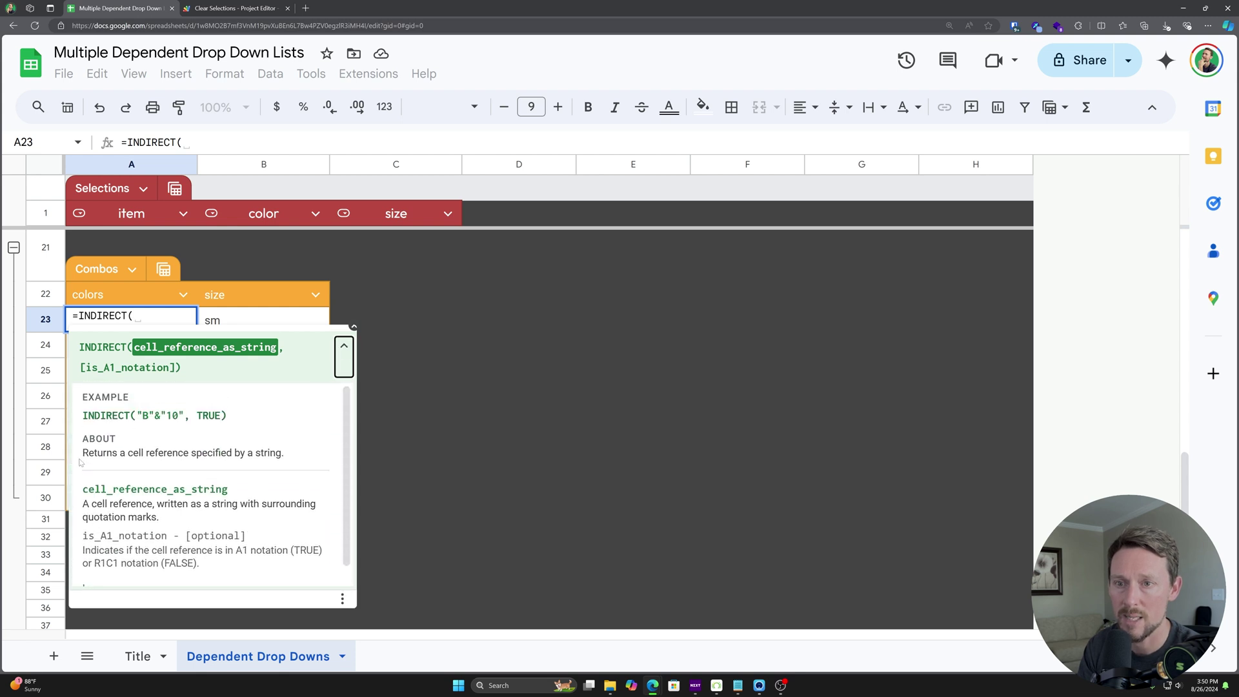
drag(87, 453, 263, 452)
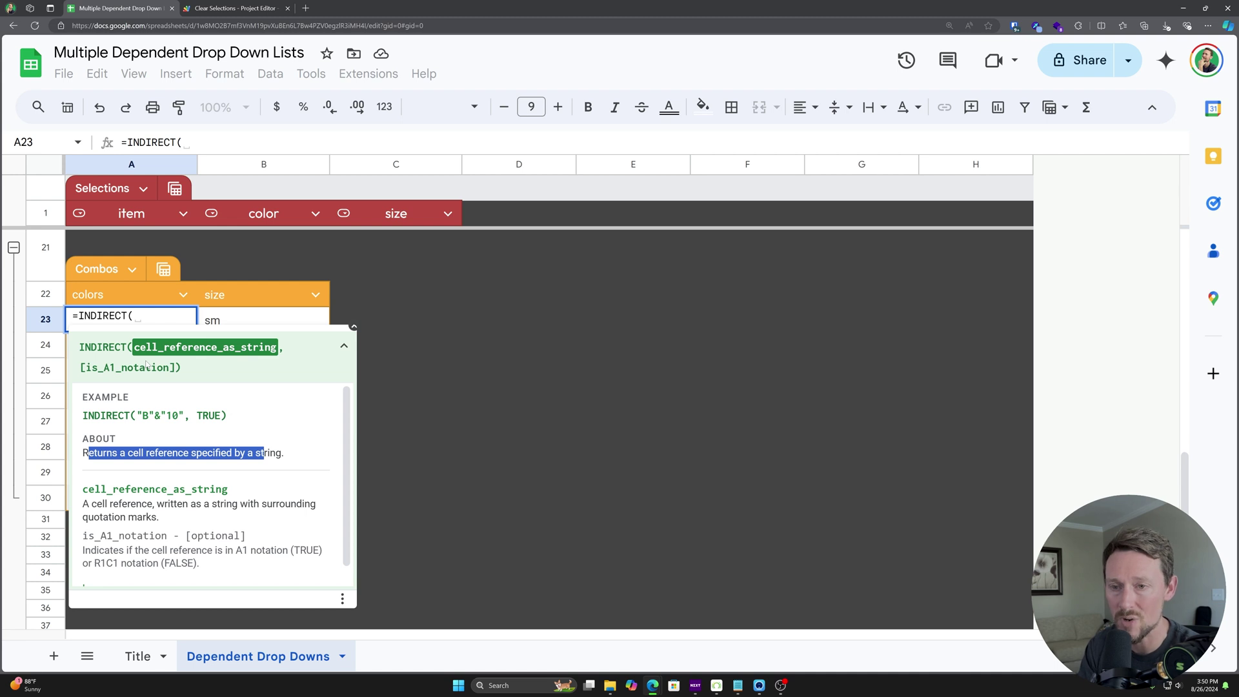
text(A2)
key(Return)
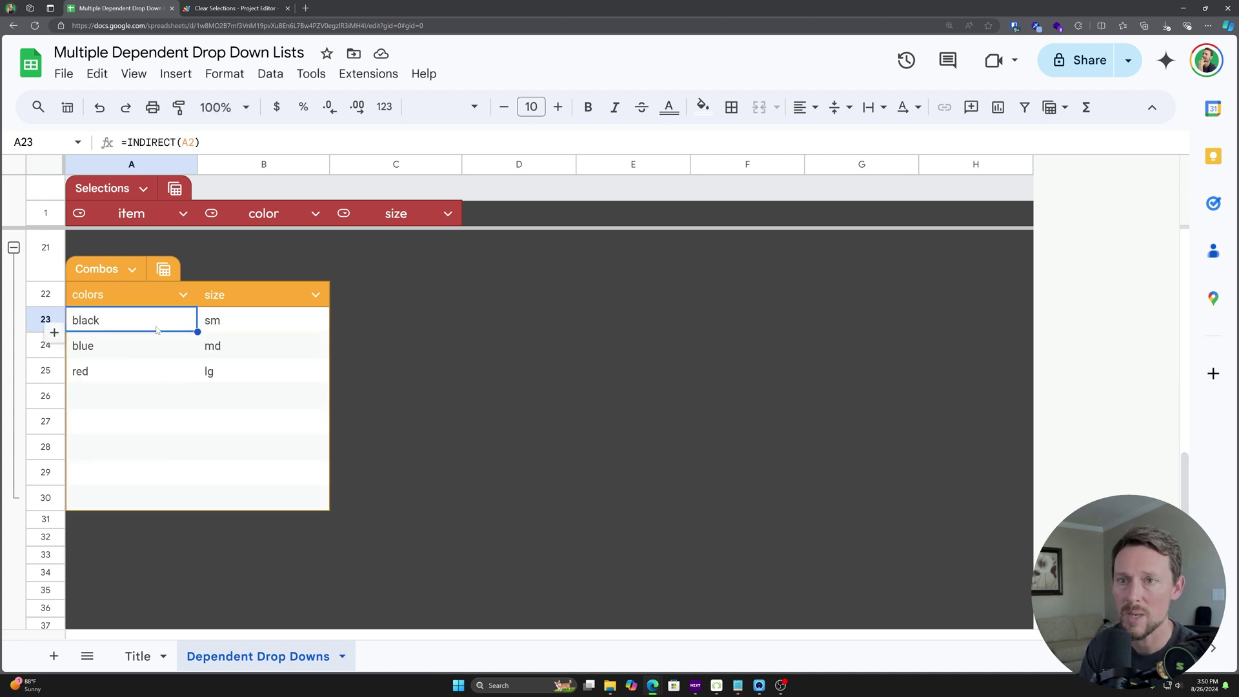
key(Up)
scroll(197, 268, up, 10)
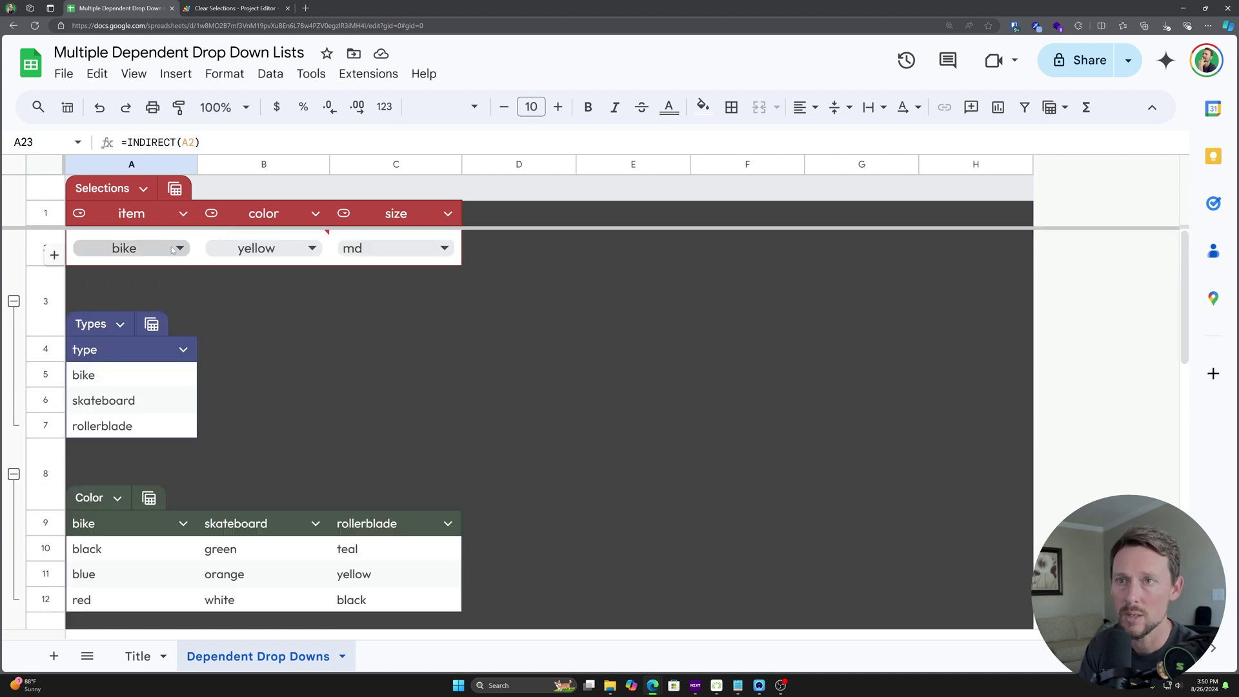
click(173, 249)
key(Escape)
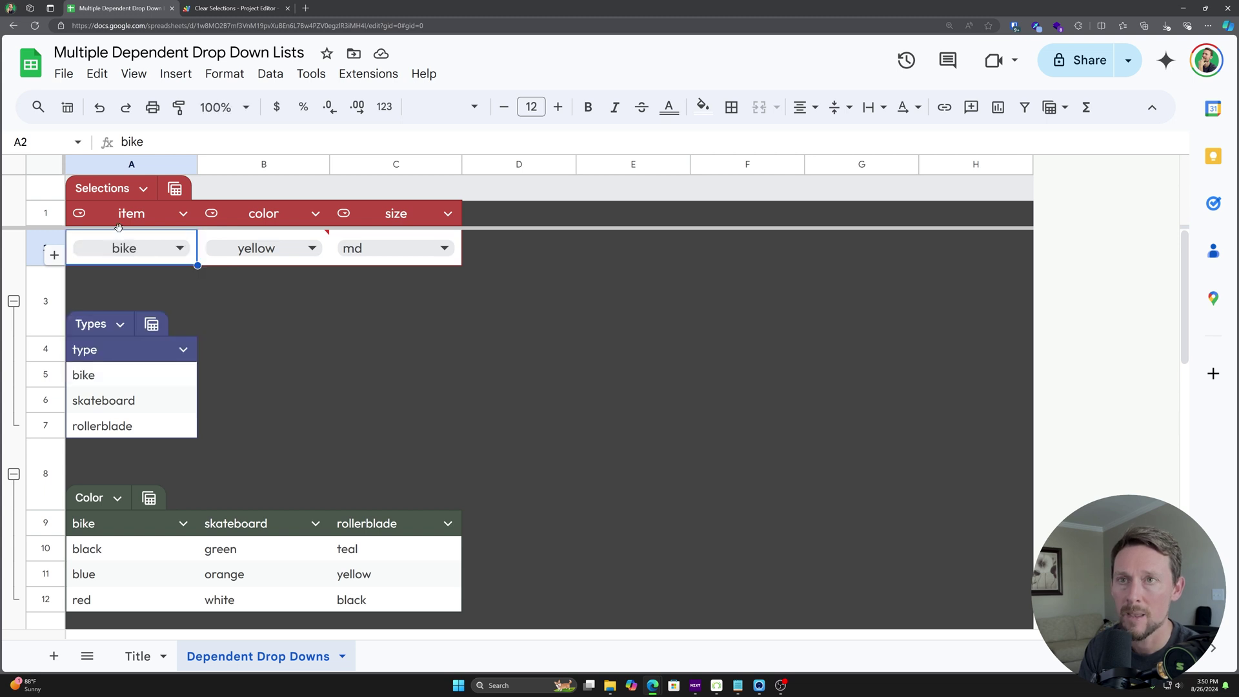
click(76, 142)
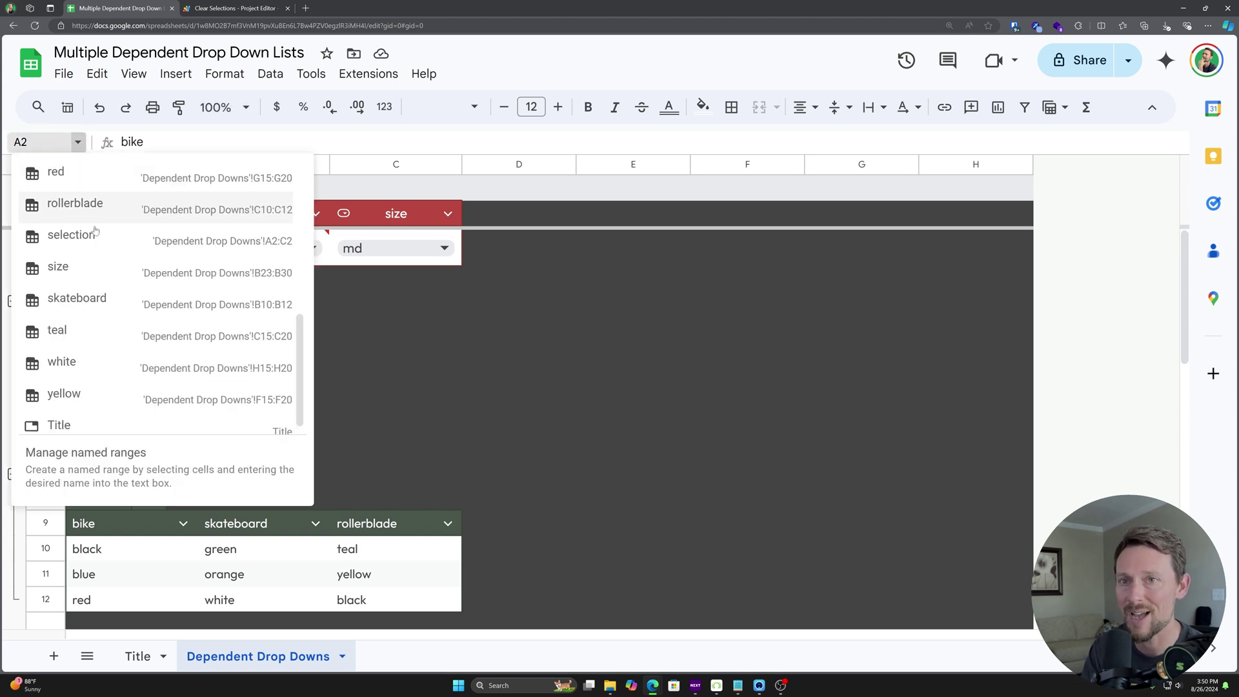
scroll(106, 255, up, 5)
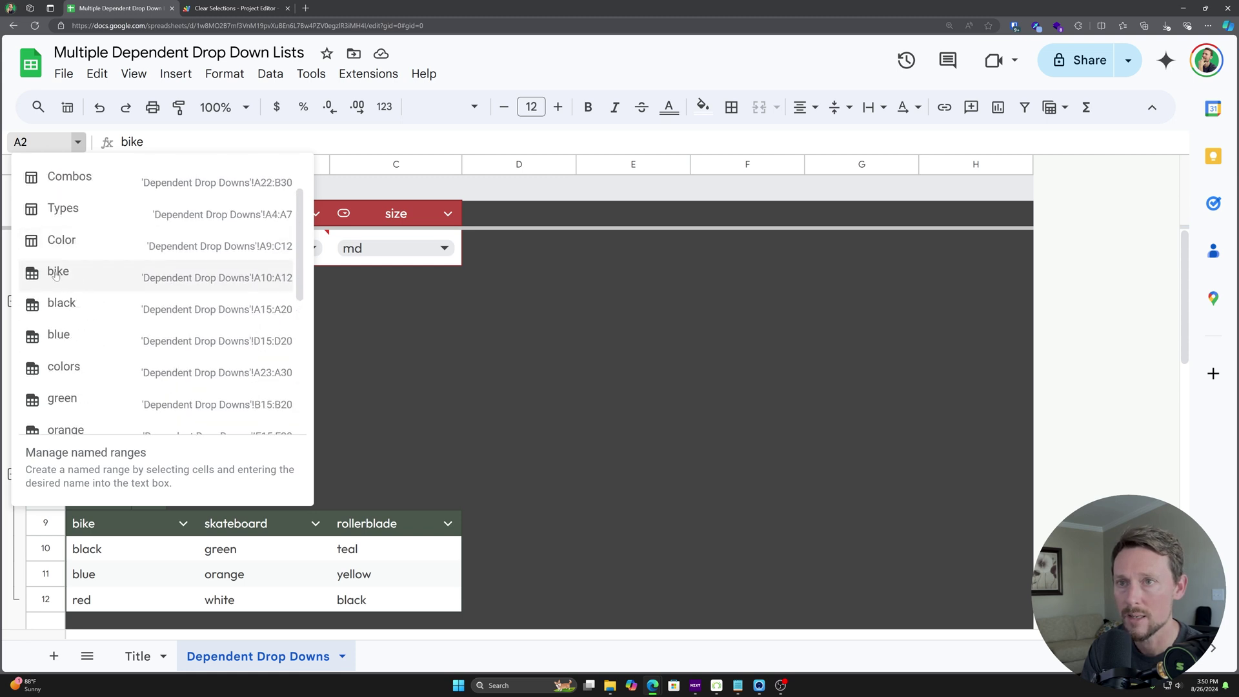
click(68, 272)
scroll(130, 420, down, 3)
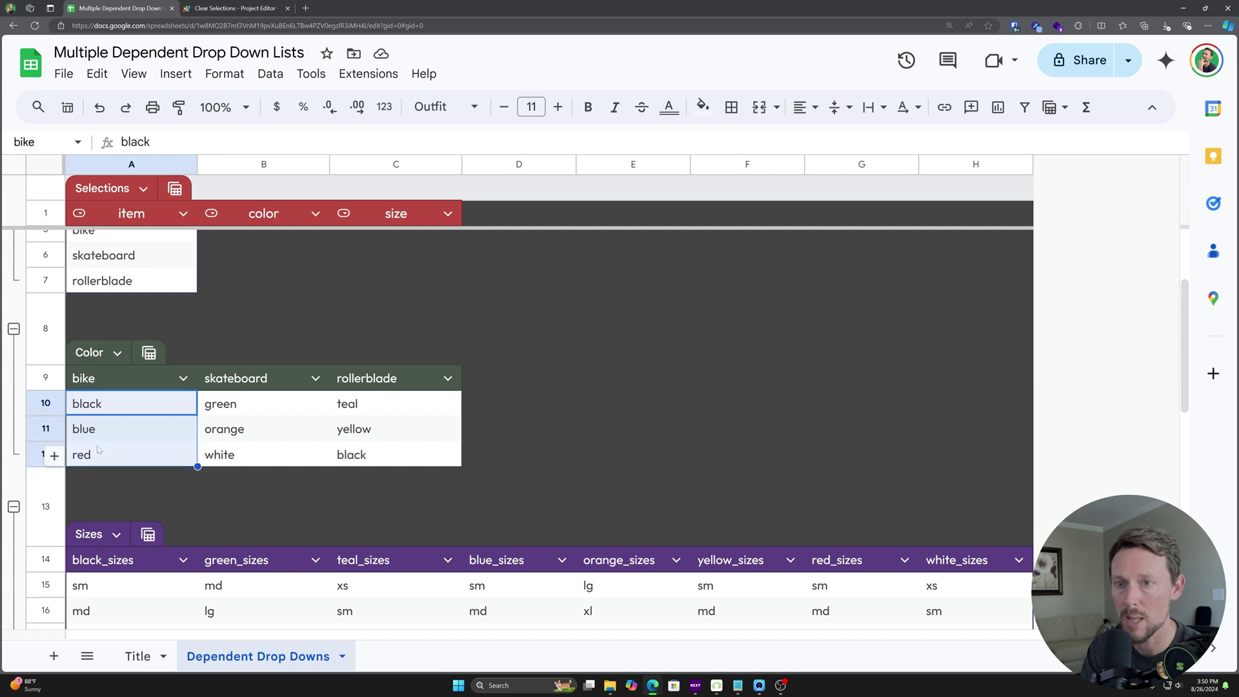
scroll(154, 419, up, 3)
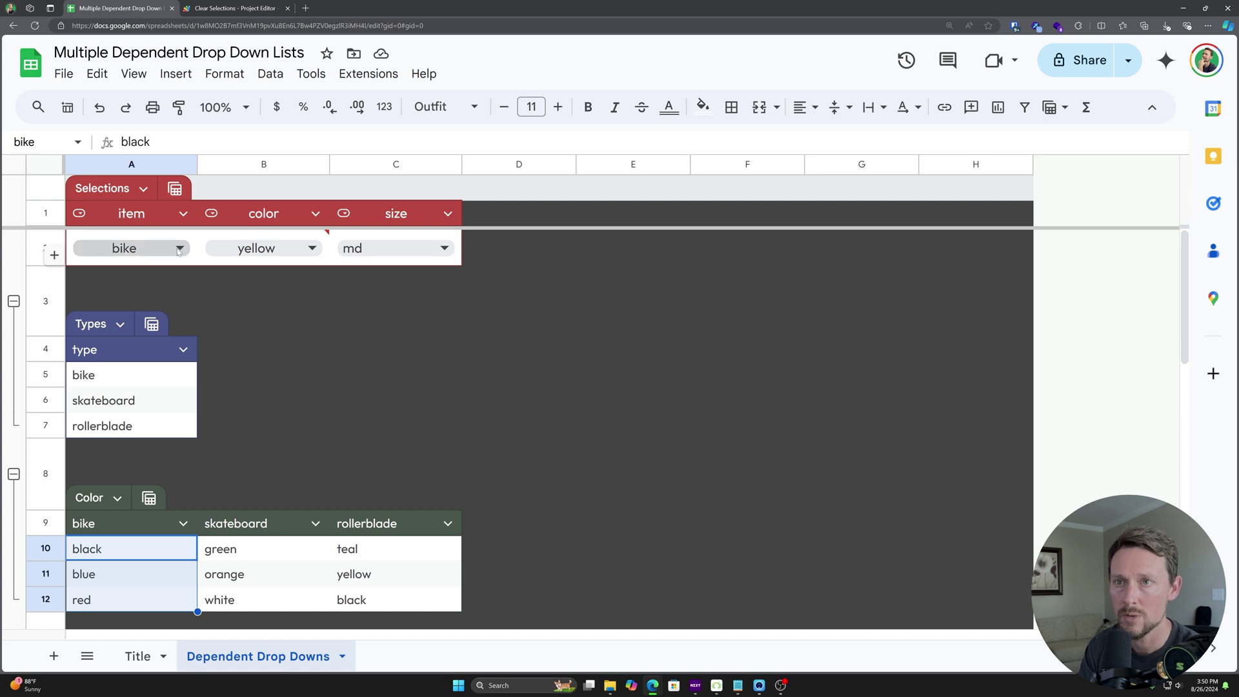
click(179, 247)
click(108, 281)
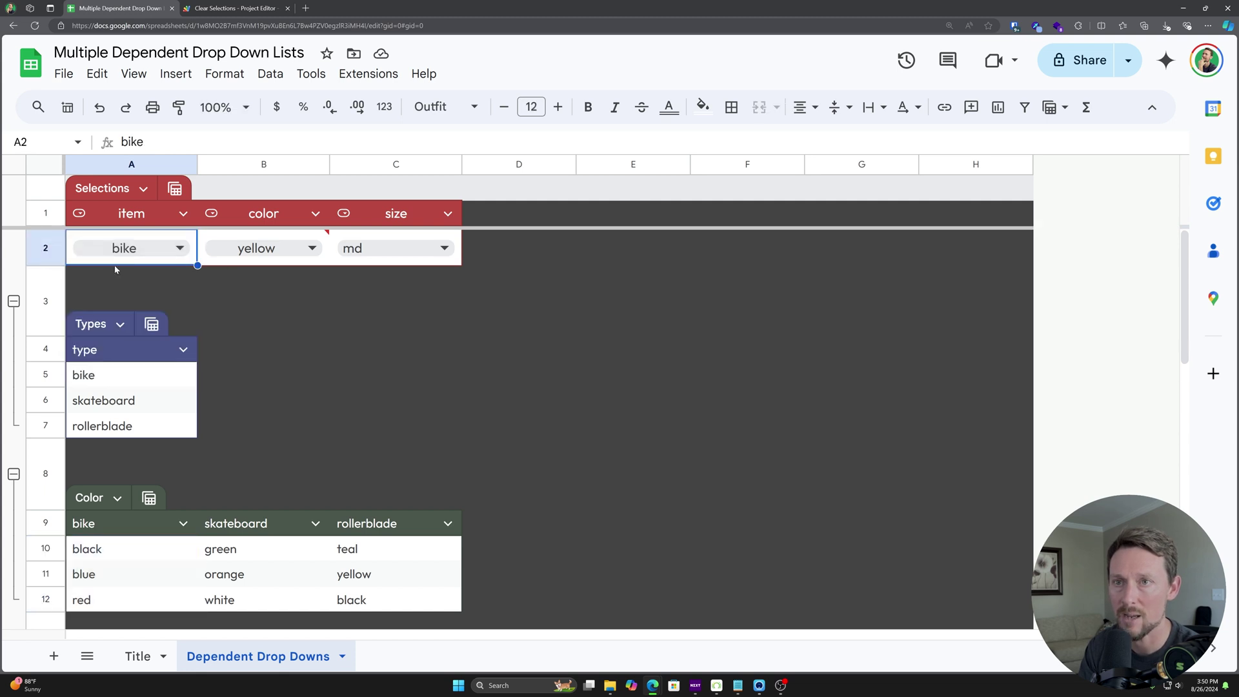
Replace A23's INDIRECT(A2) with {A10:A12} and show that A10:A12 is the bike range.
scroll(158, 358, down, 10)
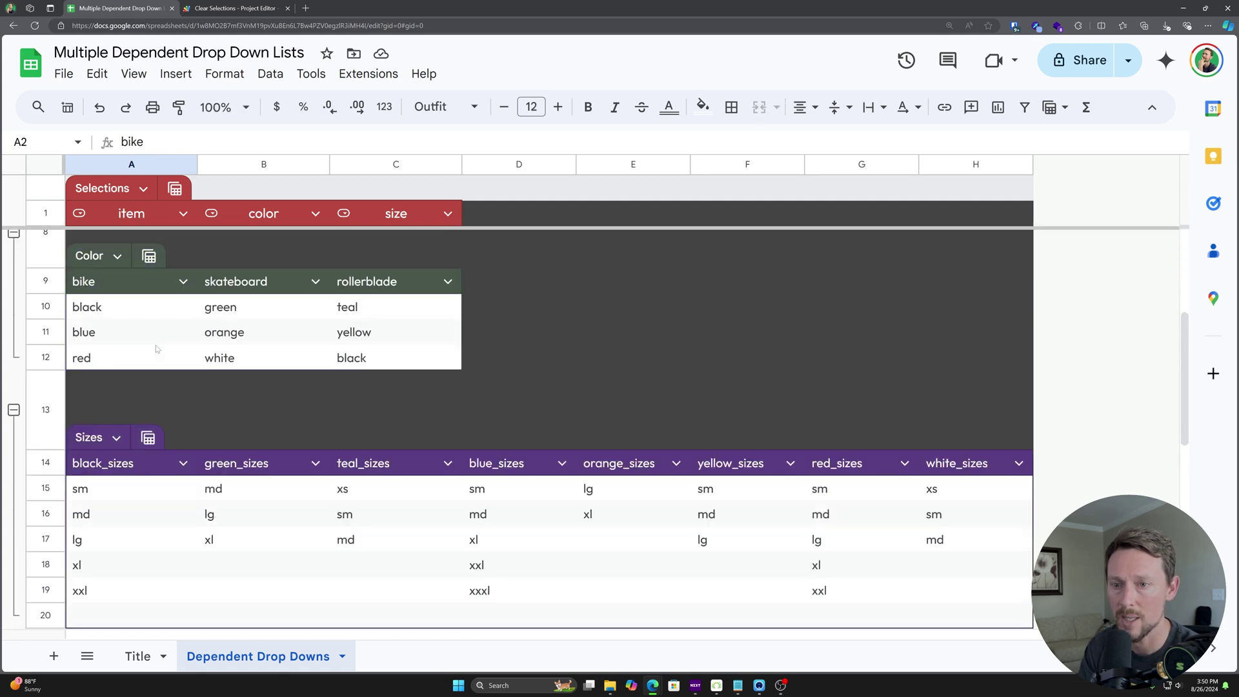
double_click(111, 355)
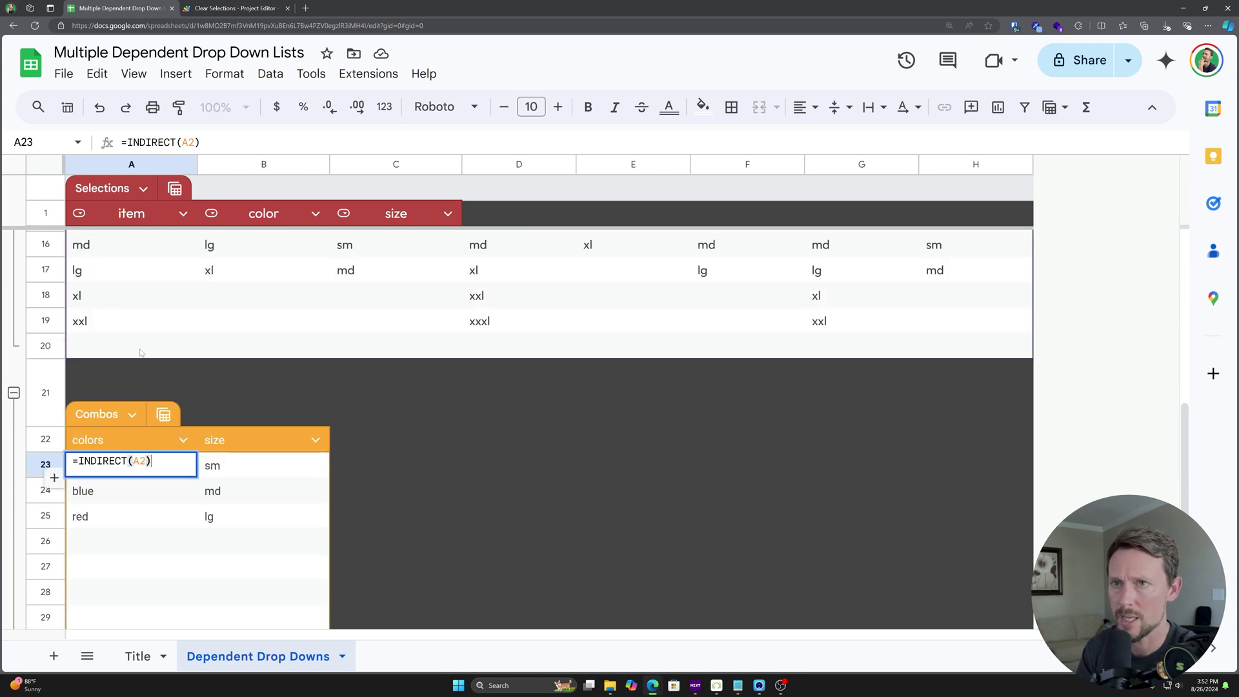
drag(200, 142, 127, 142)
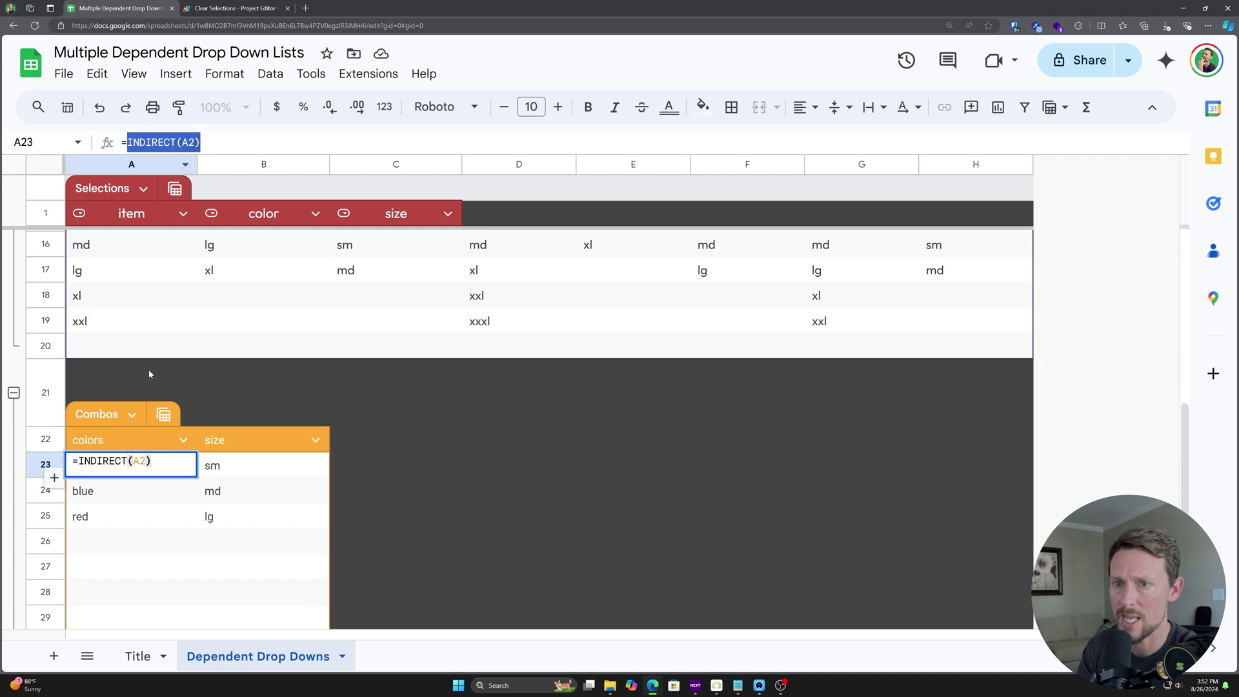
text({A)
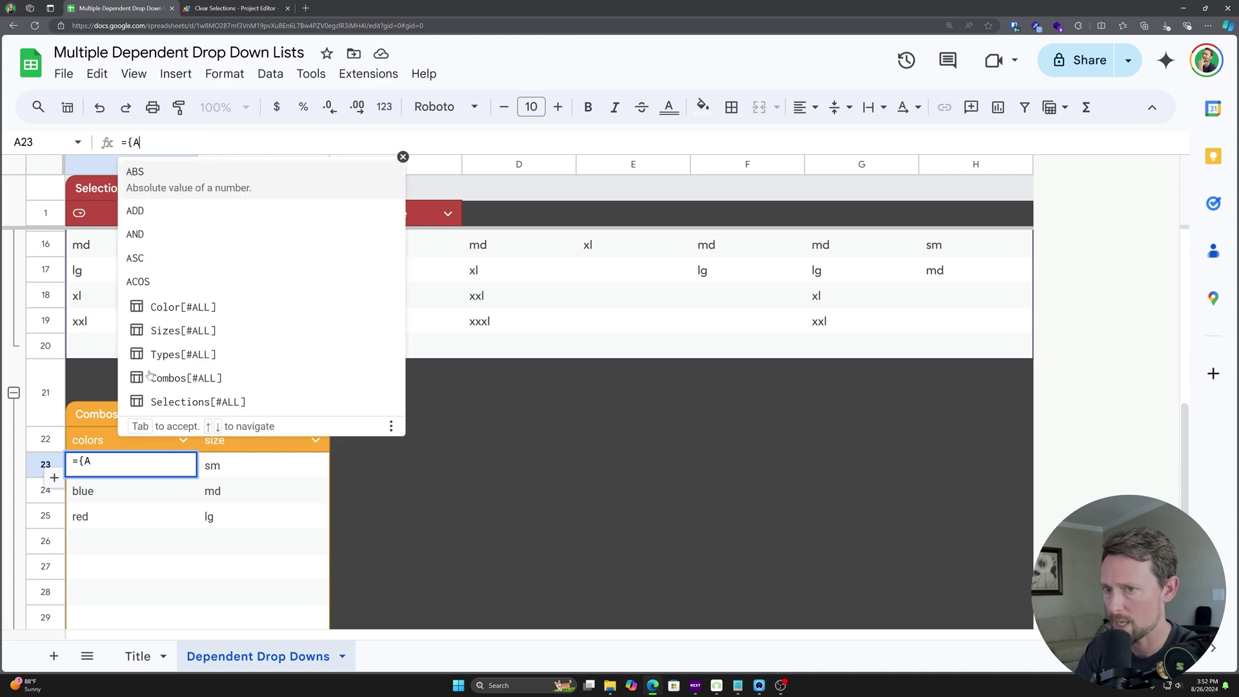
text(10:A)
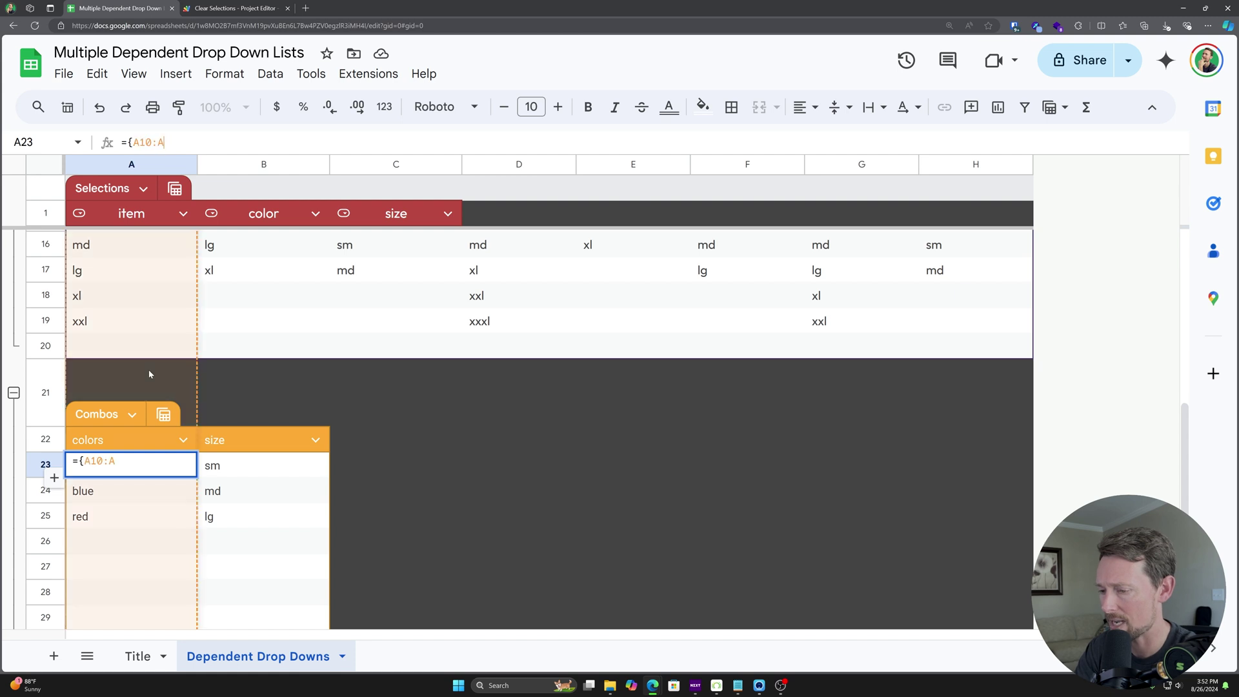
text(12})
key(Return)
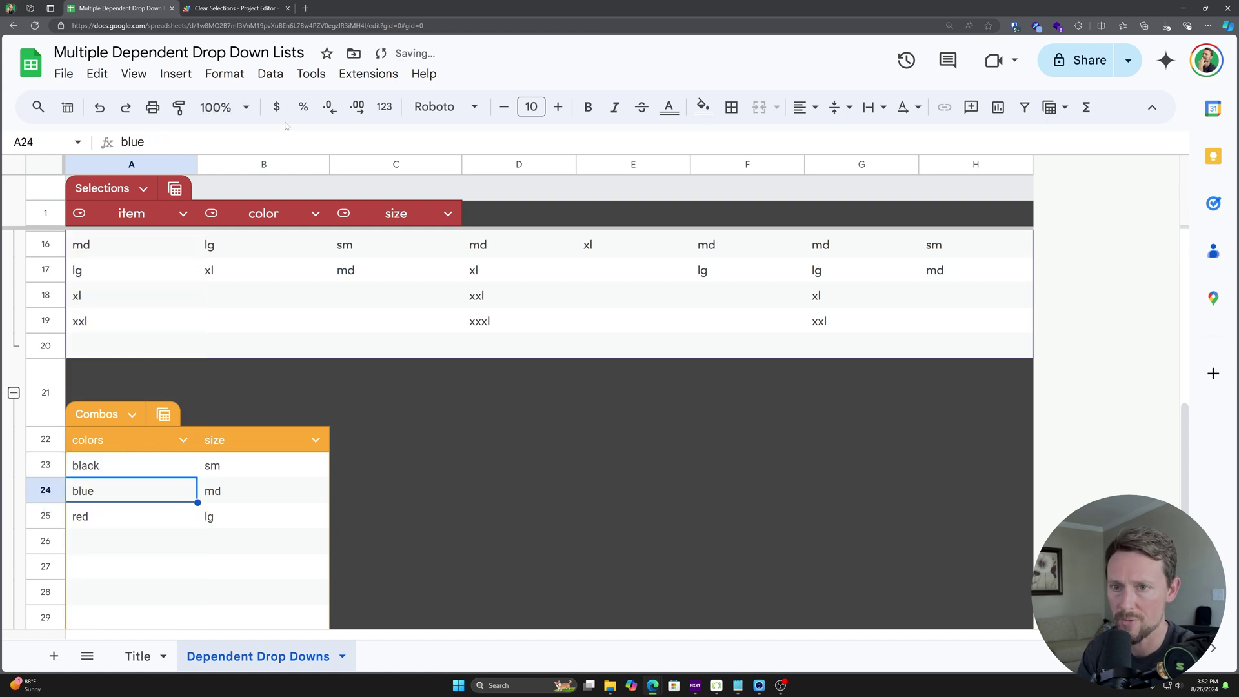
drag(124, 462, 103, 516)
scroll(88, 332, up, 3)
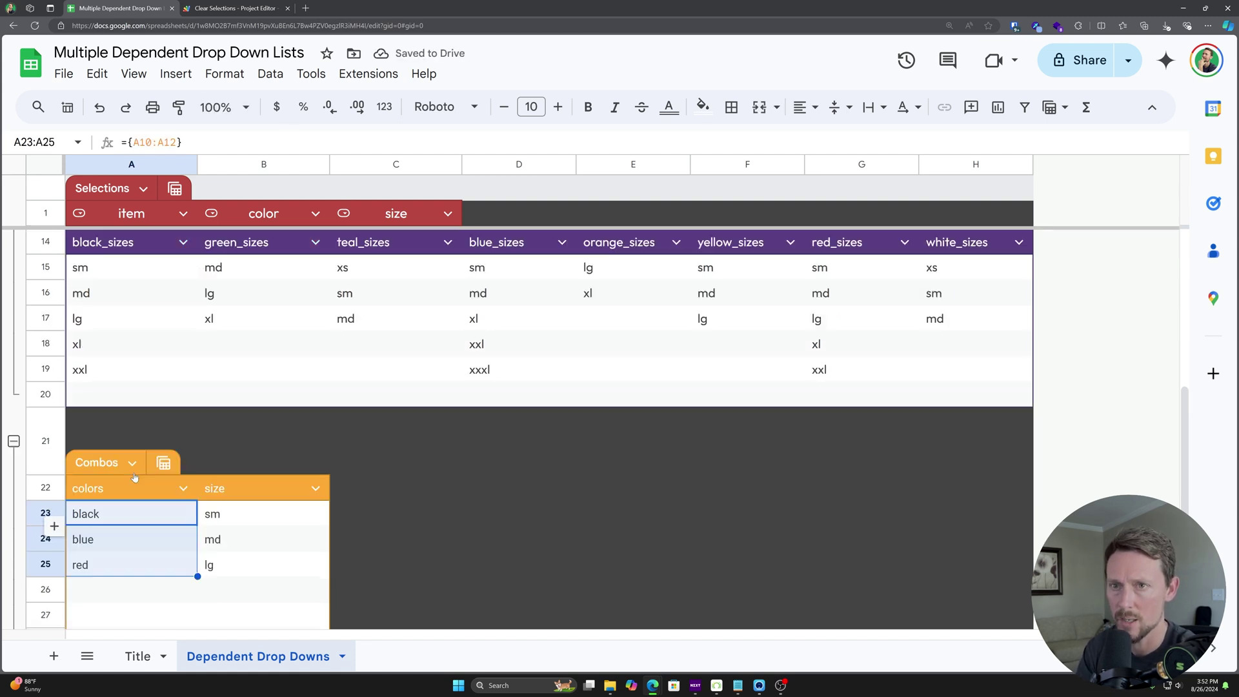
drag(96, 332, 101, 386)
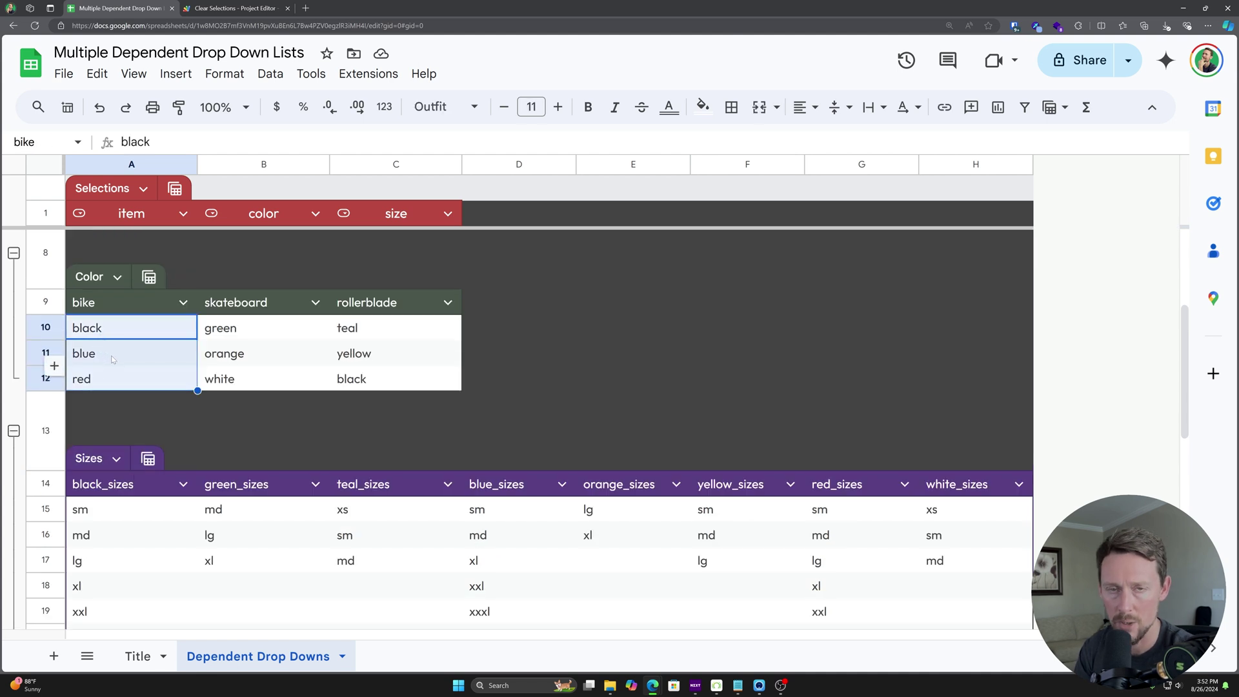
Restore A23 to =INDIRECT(A2) and leave the colors formula unchanged.
scroll(113, 359, down, 5)
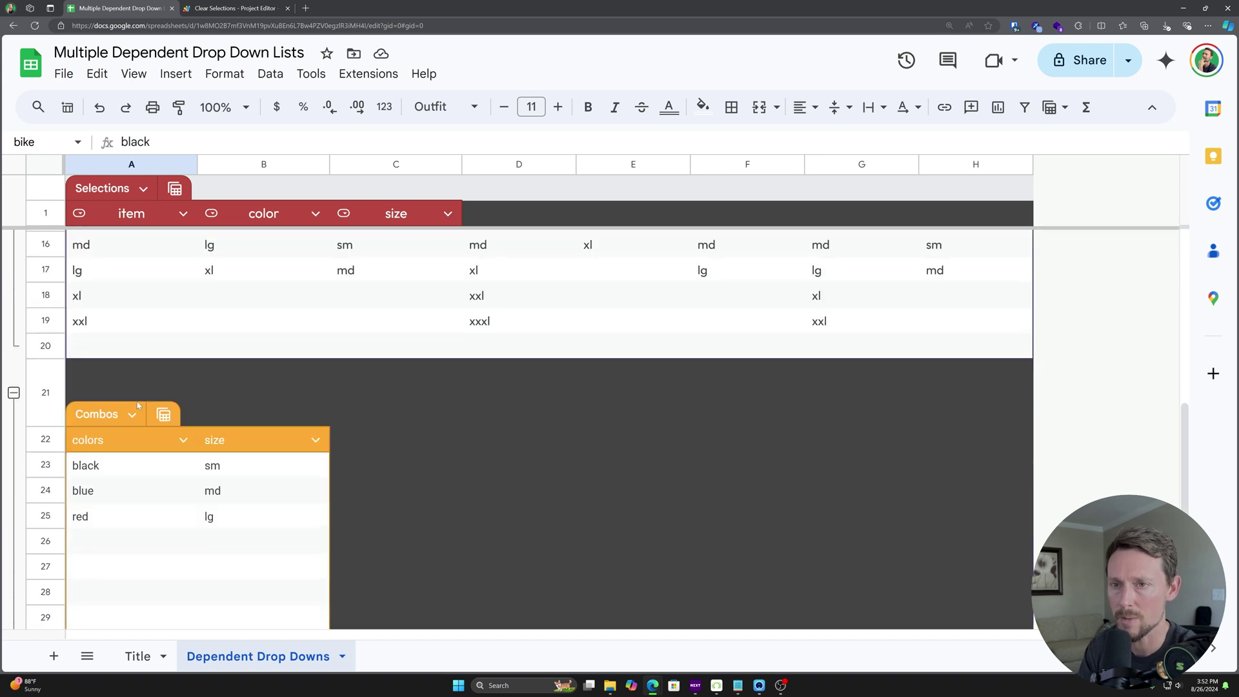
click(111, 326)
text(=INDIRECT(A2))
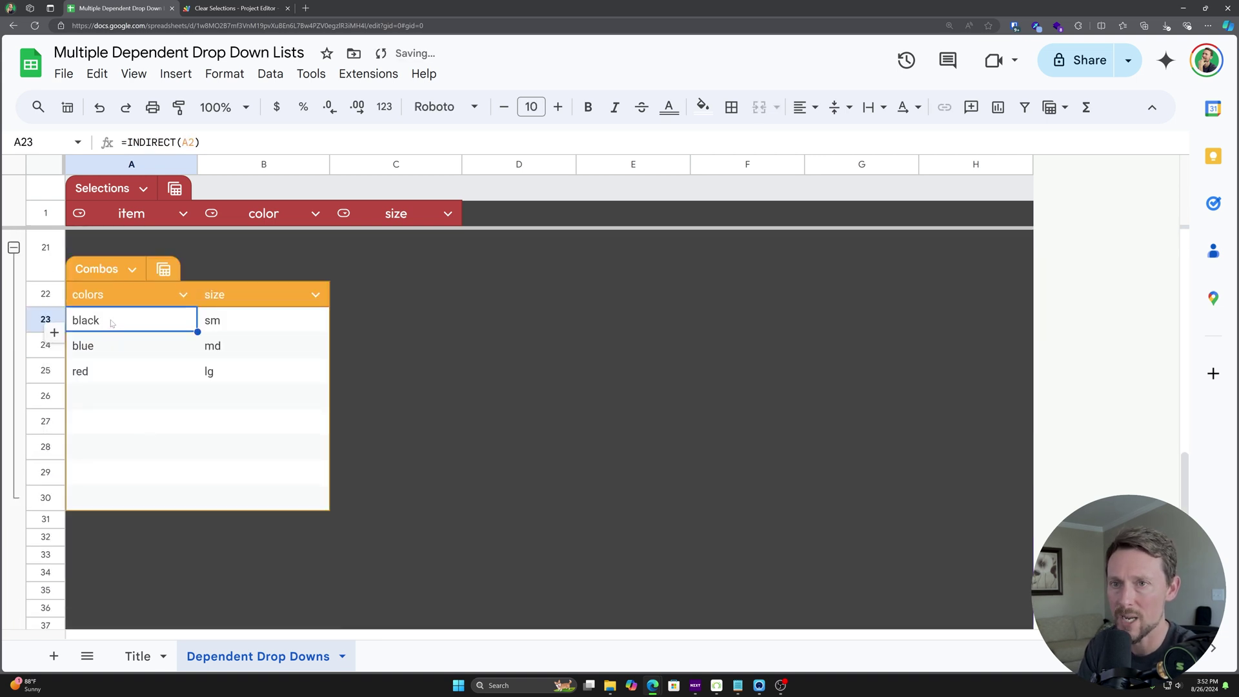
key(F2)
key(ctrl+shift+Left)
key(ctrl+shift+Left)
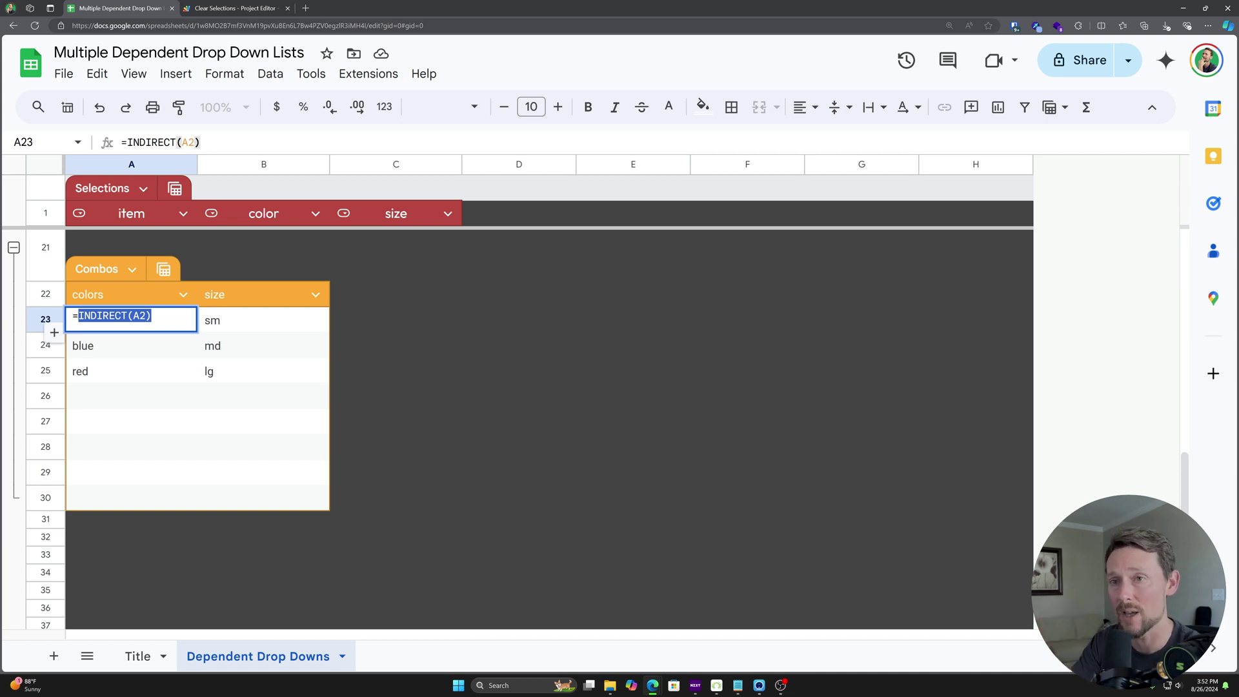
scroll(210, 340, up, 8)
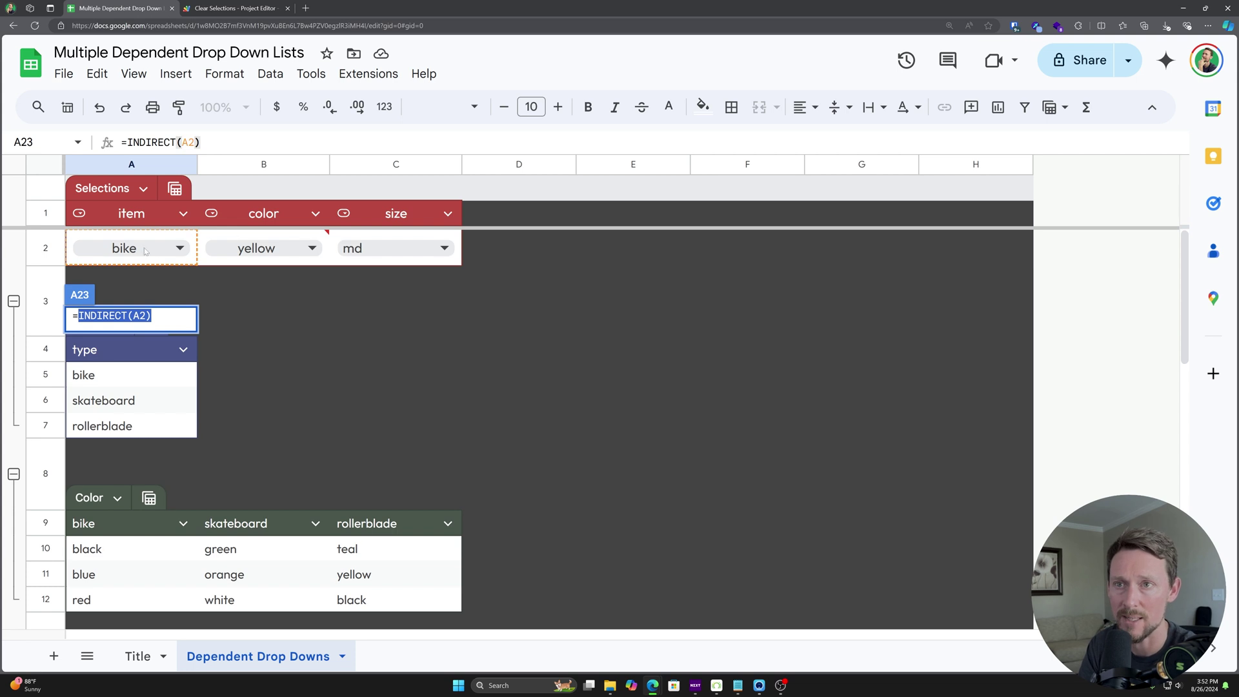
key(Escape)
Choose blue as the B2 color and open Combos cell B23's =INDIRECT(B2) formula.
click(275, 247)
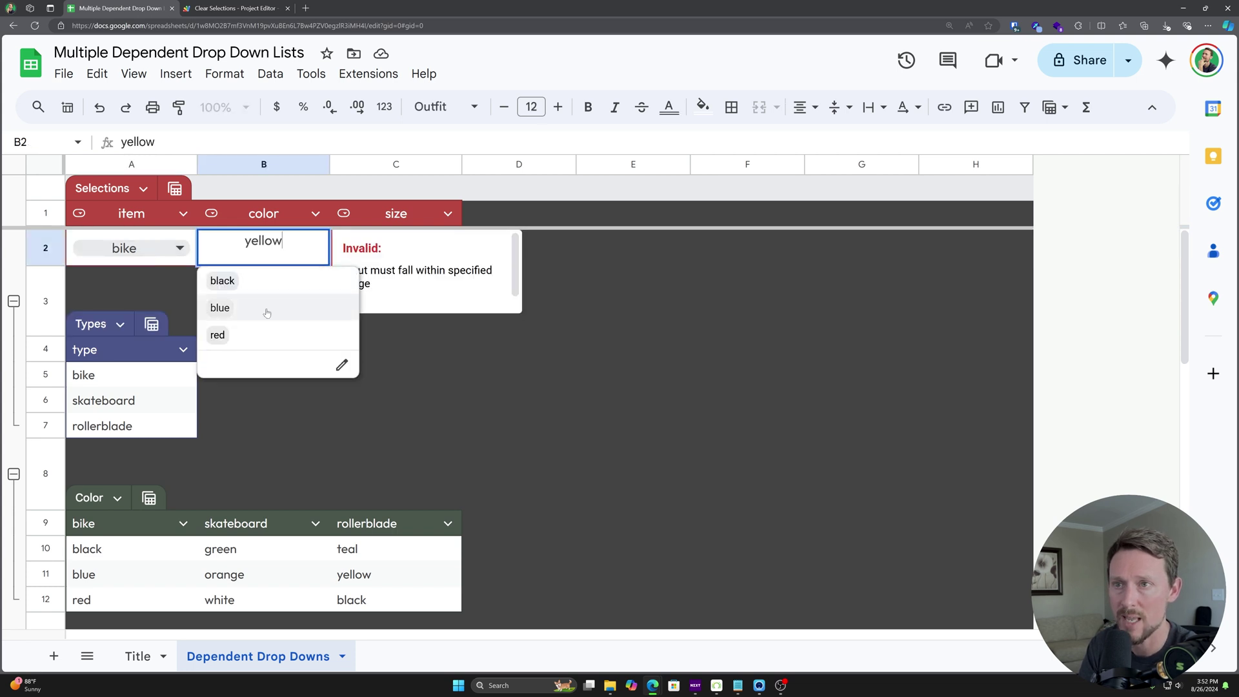
click(261, 307)
scroll(256, 353, down, 3)
scroll(256, 353, down, 5)
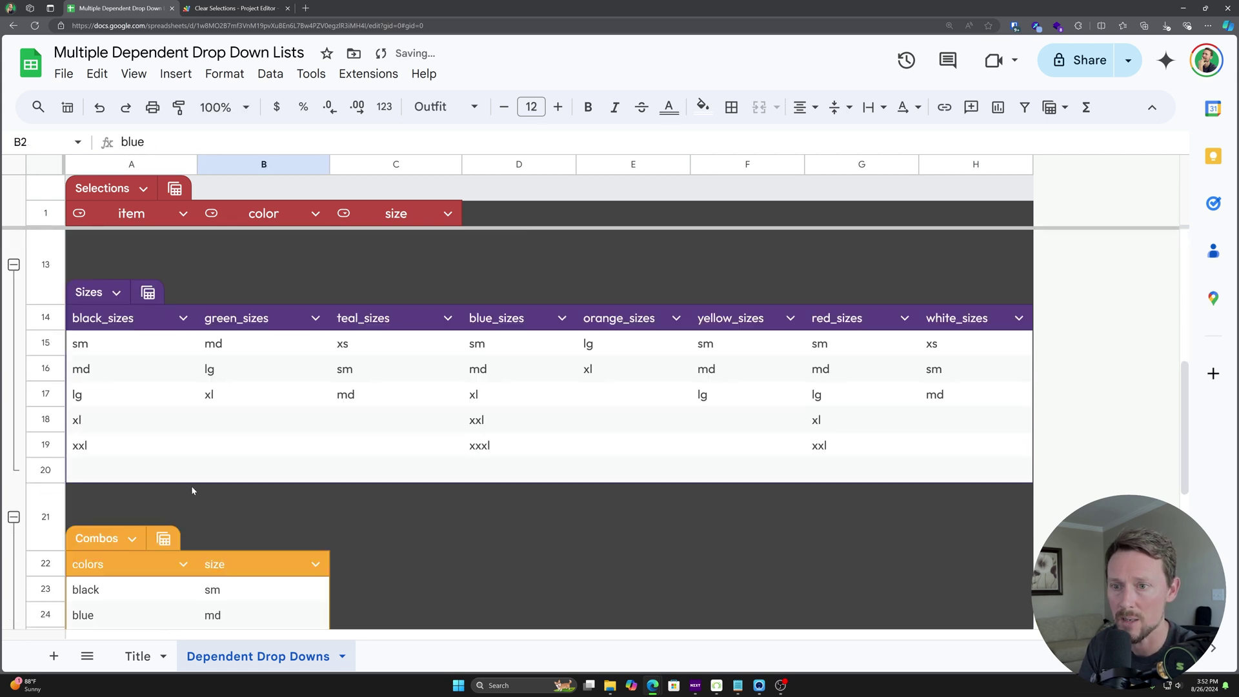
click(221, 485)
key(Return)
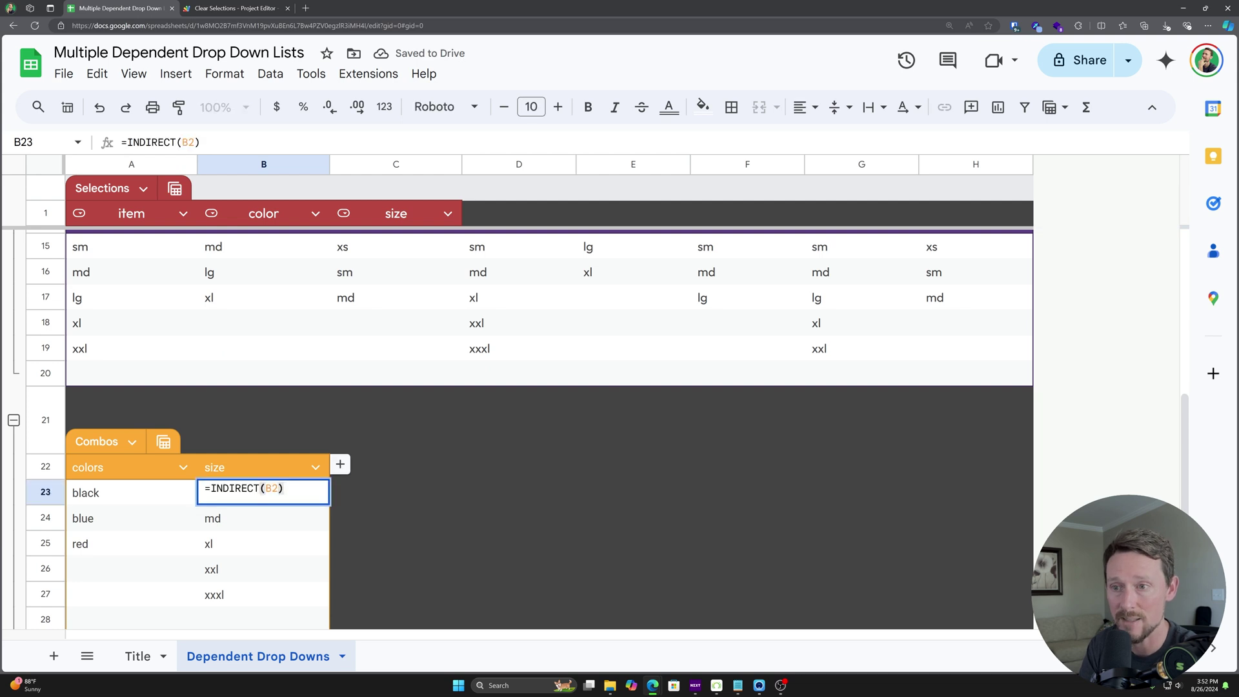
Inspect the INDIRECT(B2) part of the size formula and leave the formula unchanged.
key(shift+Left)
key(shift+Left)
key(shift+Left)
key(shift+Left)
key(shift+Left)
key(shift+Left)
key(shift+Left)
key(shift+Left)
key(shift+Left)
key(shift+Left)
key(shift+Left)
key(shift+Left)
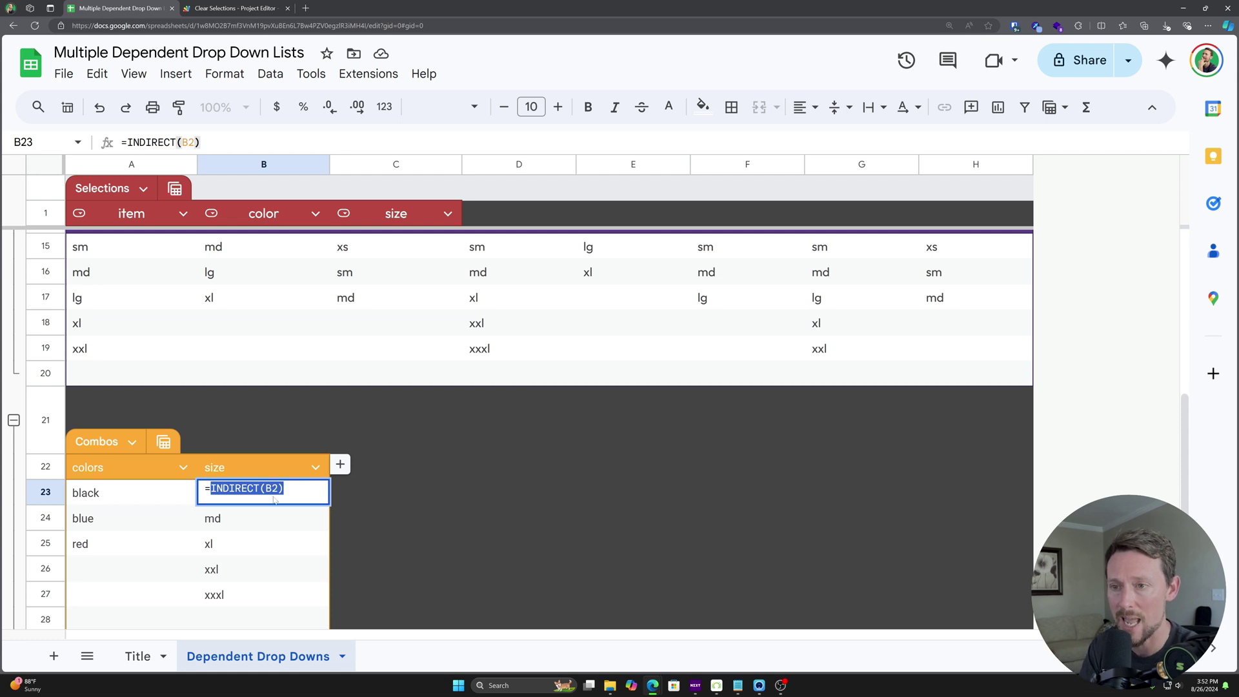
key(Right)
key(shift+Right)
key(shift+Right)
key(shift+Right)
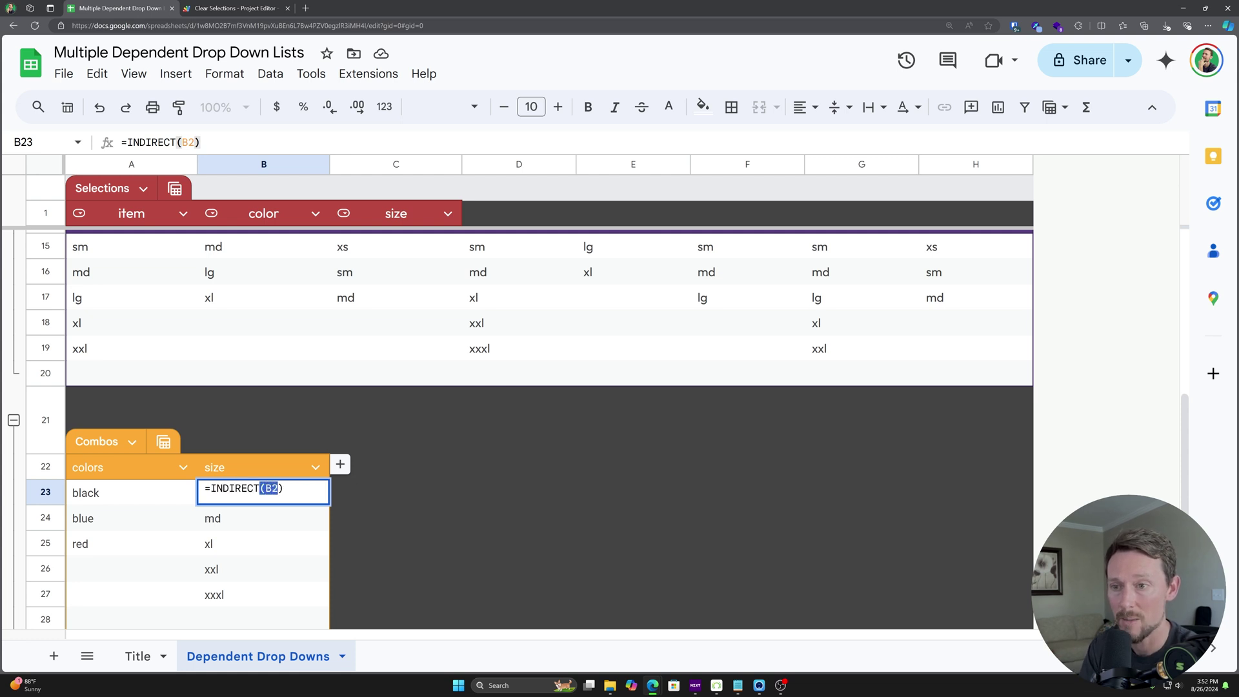
key(Escape)
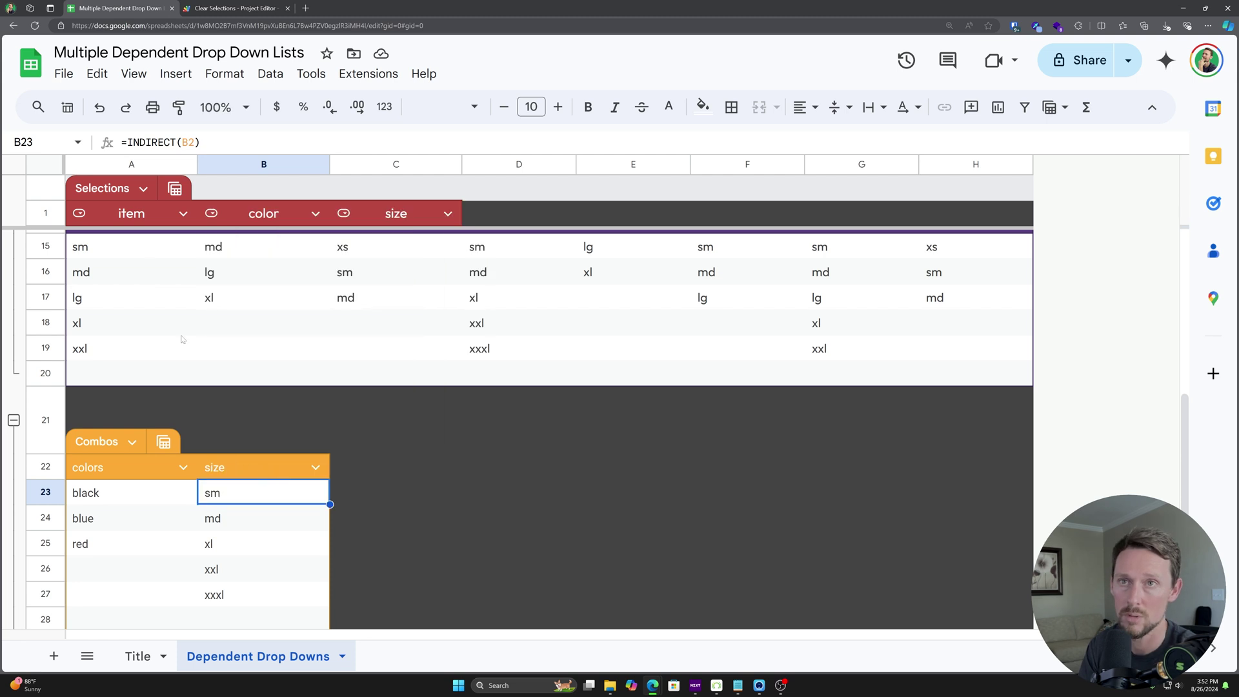
Jump to the blue named range and compare blue_sizes D15:D20 with the Combos size list.
scroll(246, 379, up, 5)
click(268, 256)
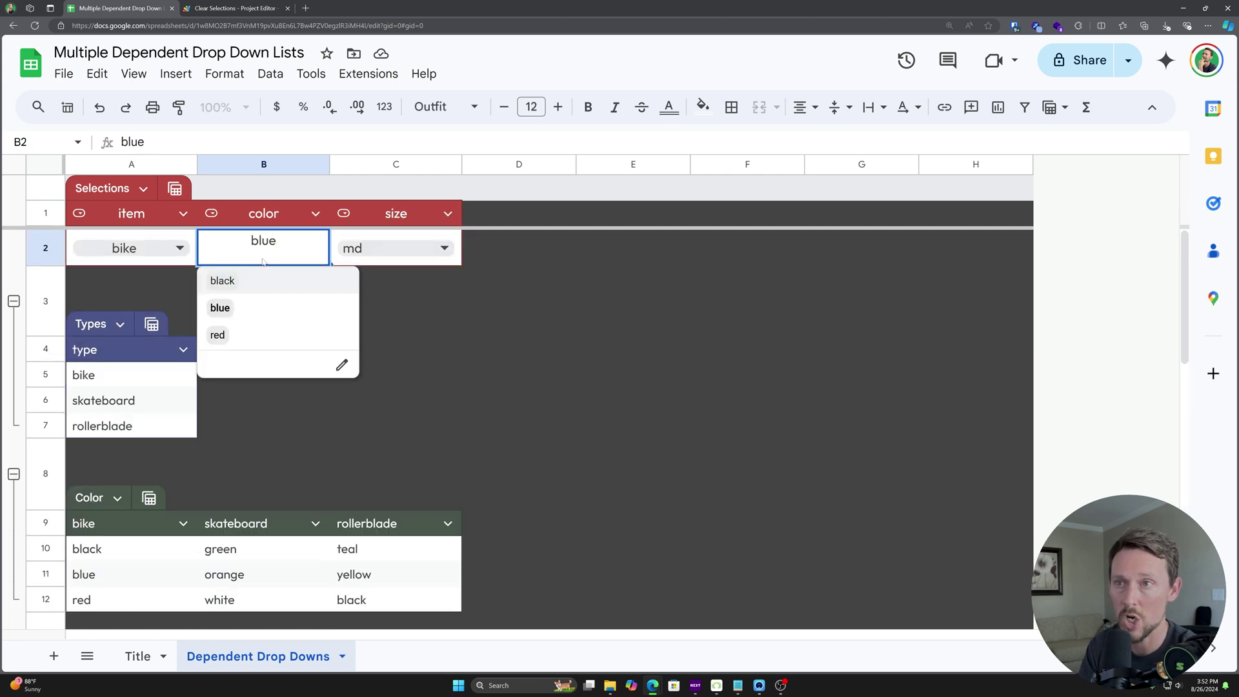
key(Escape)
click(77, 142)
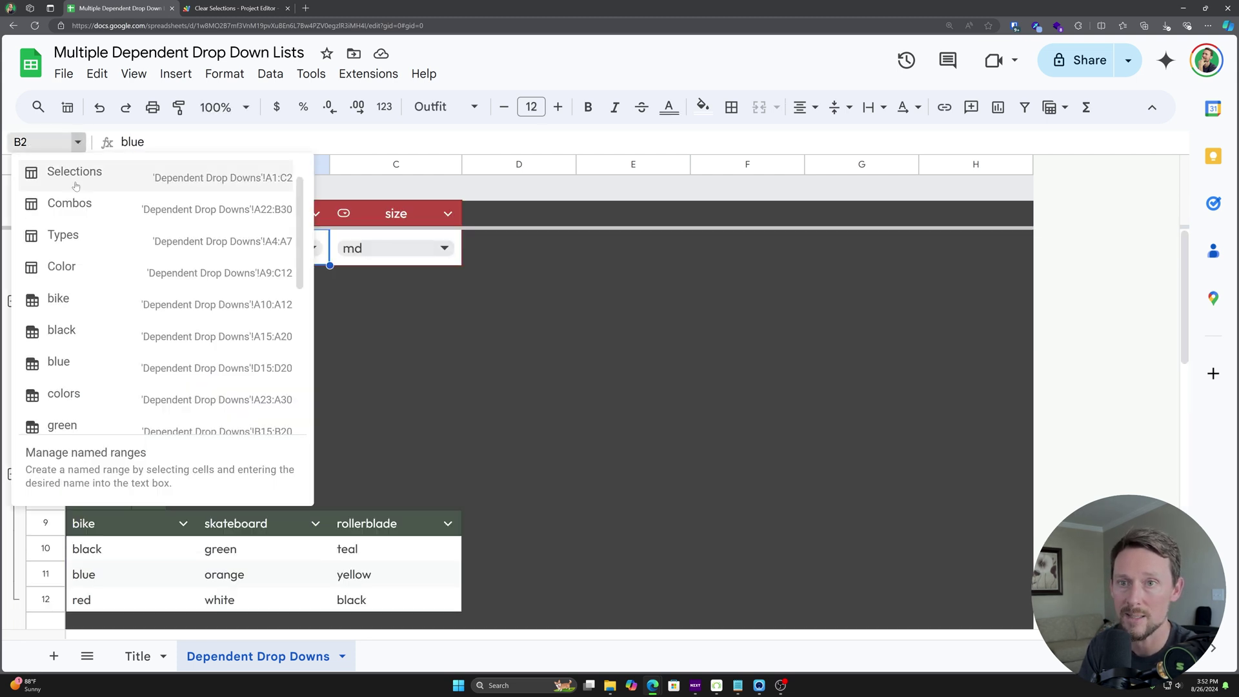
click(59, 372)
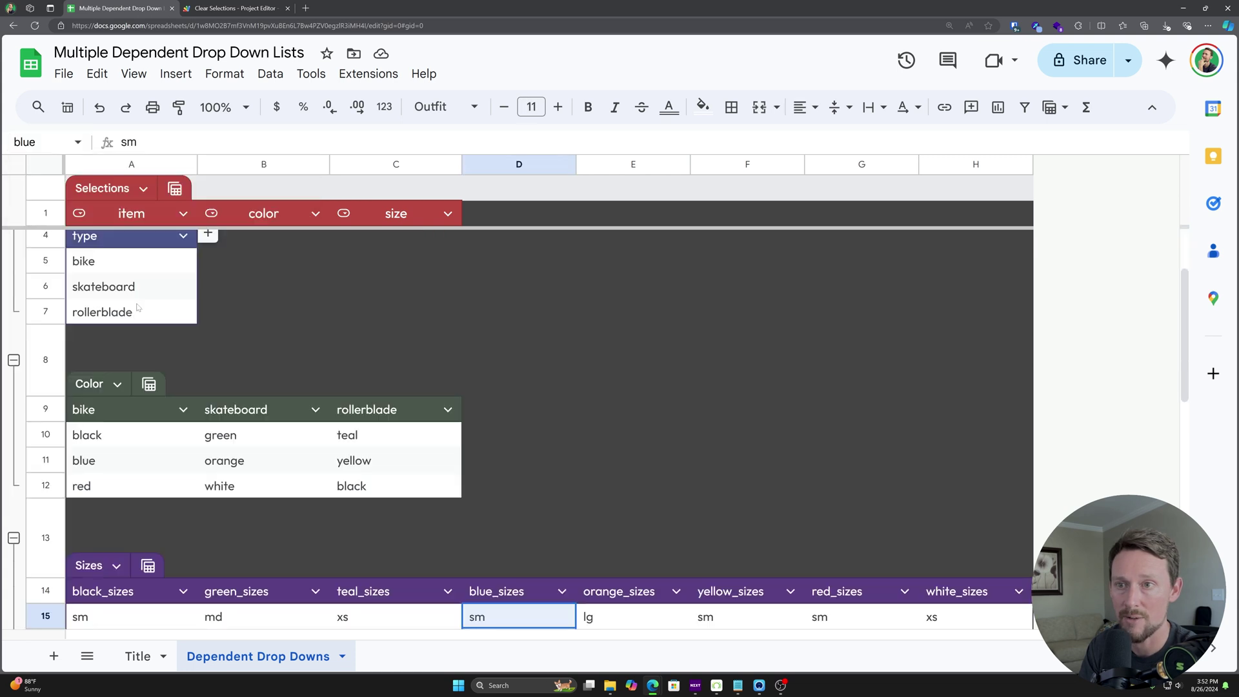
scroll(519, 392, down, 4)
drag(519, 375, 539, 500)
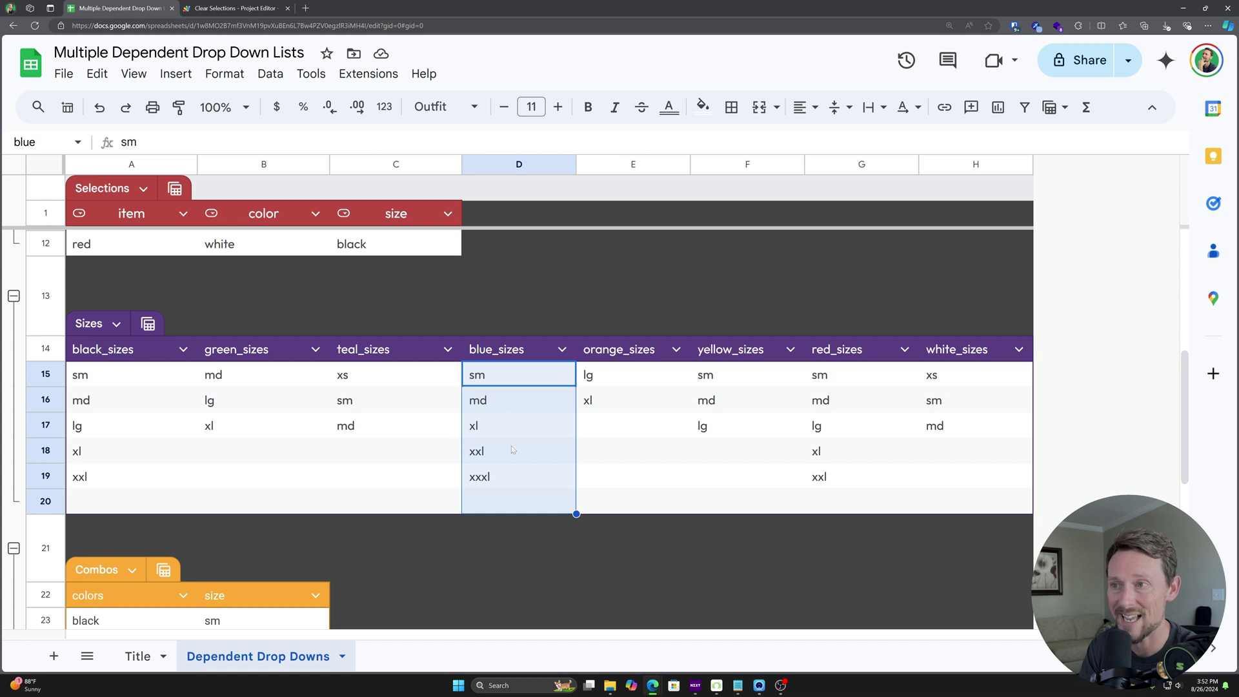
scroll(277, 537, down, 4)
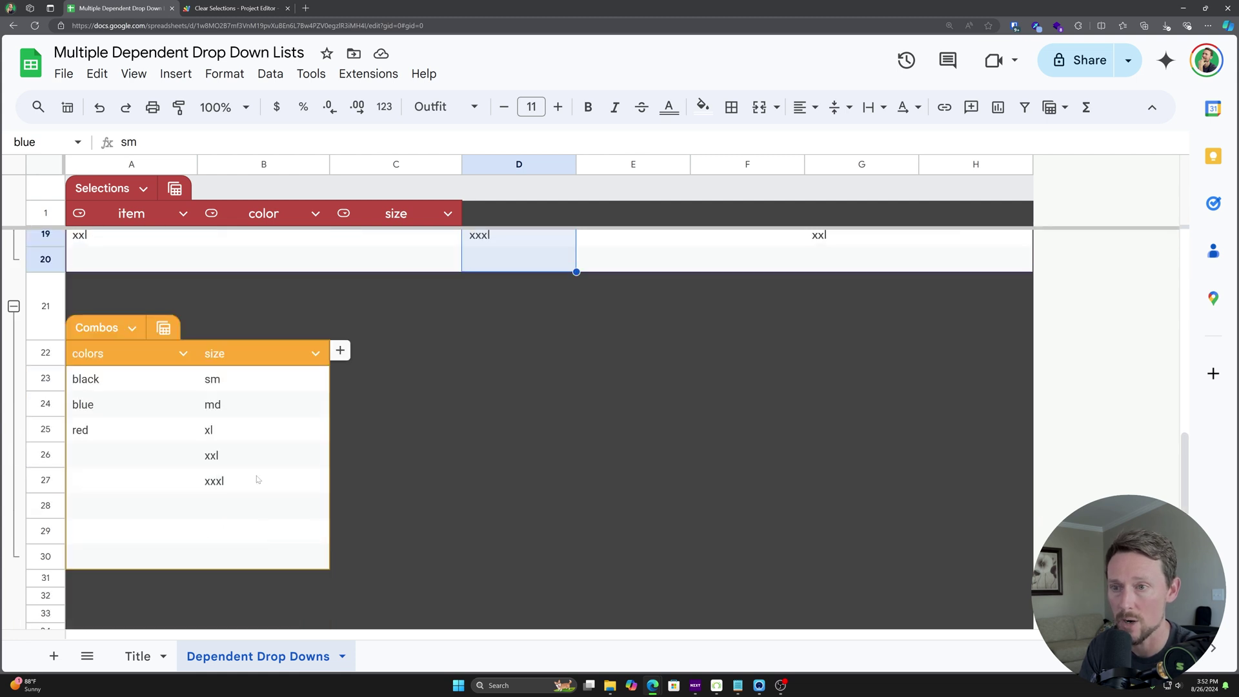
drag(213, 378, 213, 480)
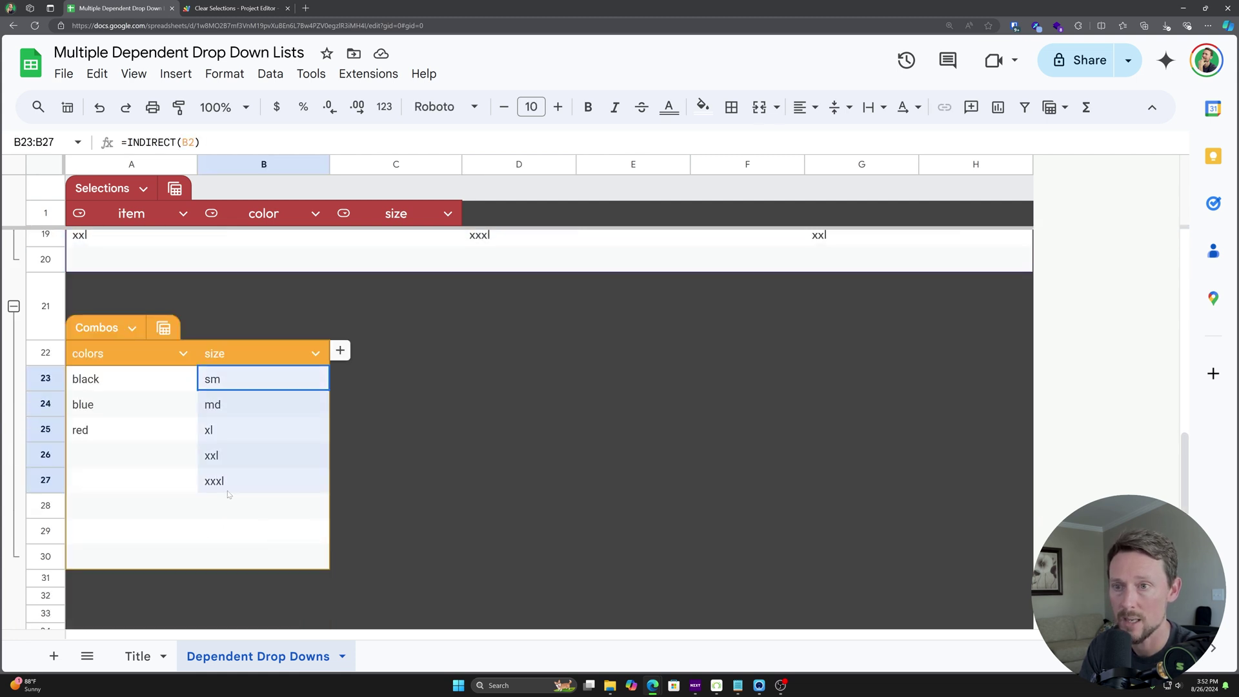
Choose red in B2 and compare red_sizes G15:G20 with the Combos size list.
scroll(265, 332, up, 10)
click(282, 259)
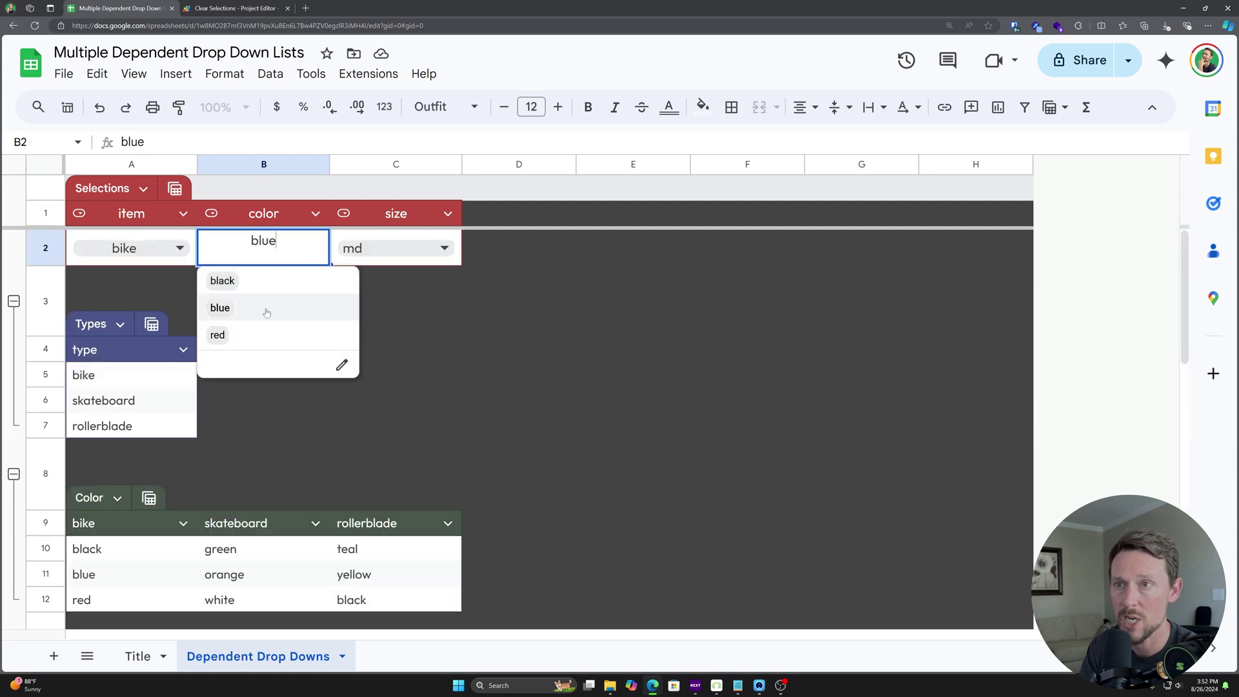
click(258, 337)
scroll(292, 382, down, 6)
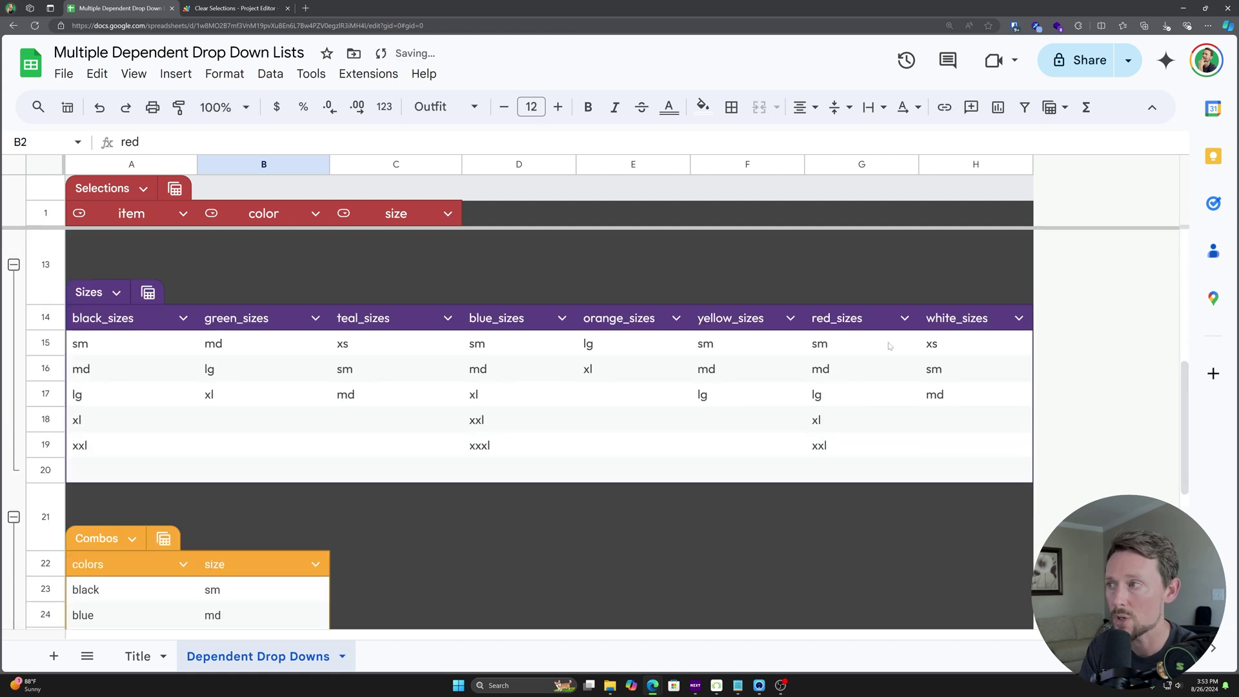
drag(878, 345, 839, 470)
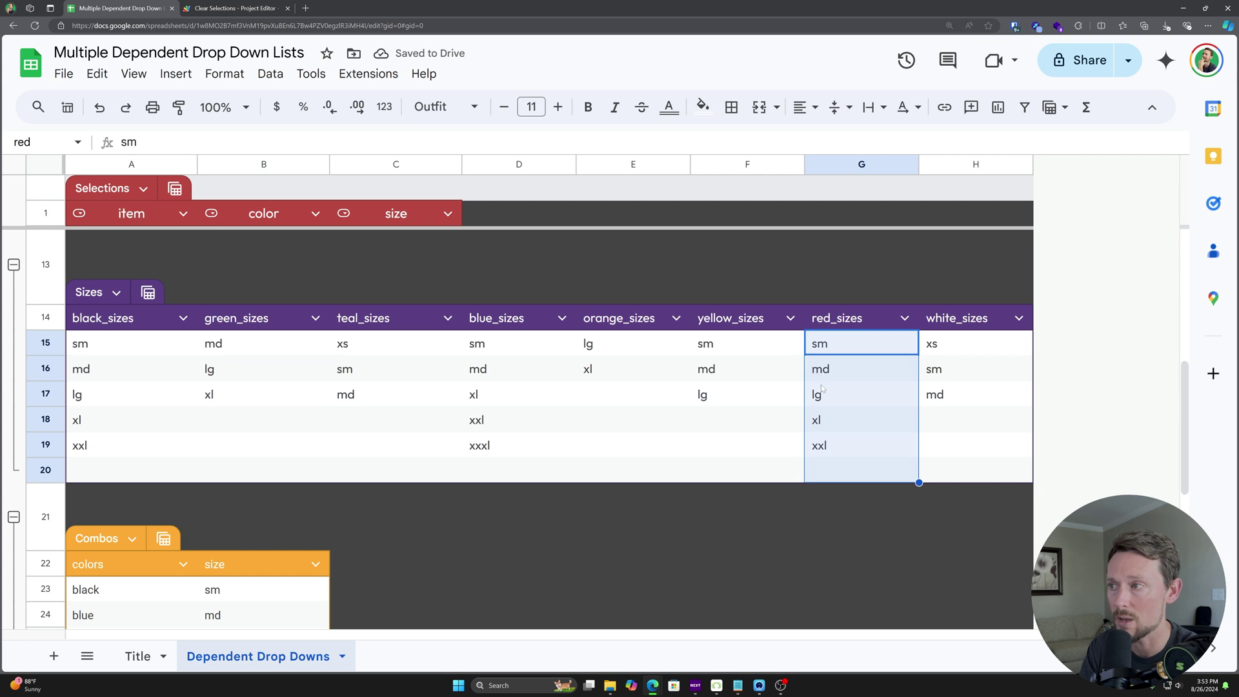
scroll(423, 462, down, 3)
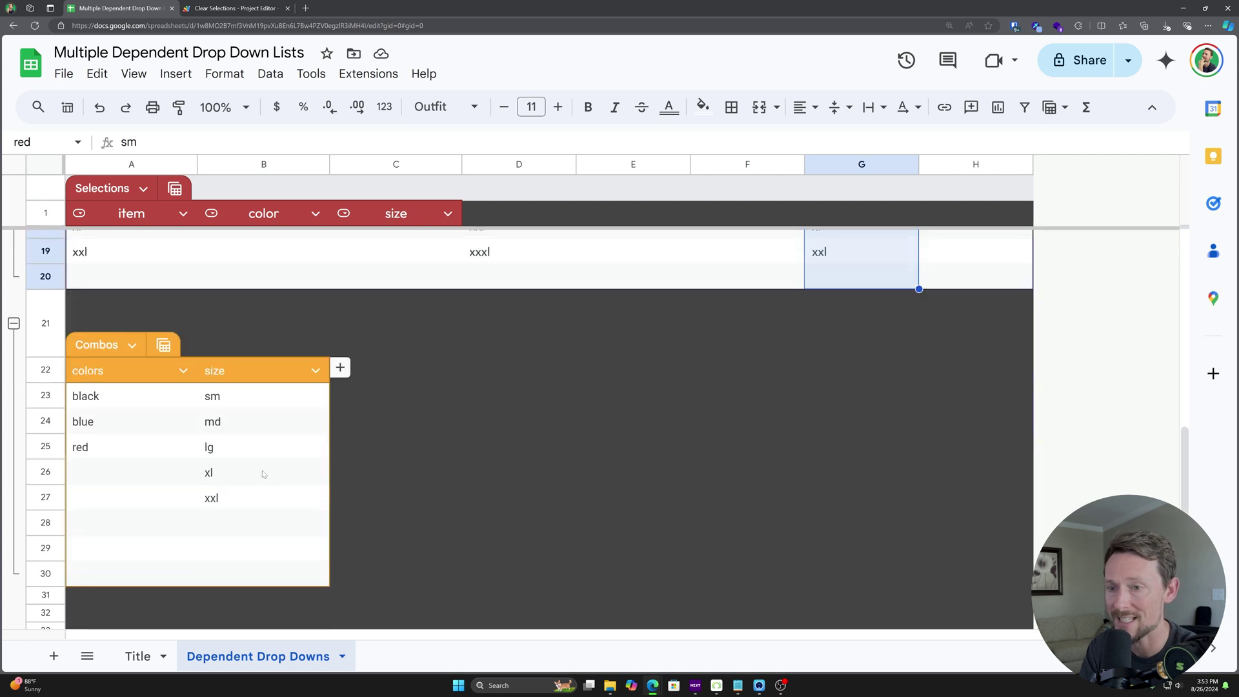
drag(227, 362, 221, 456)
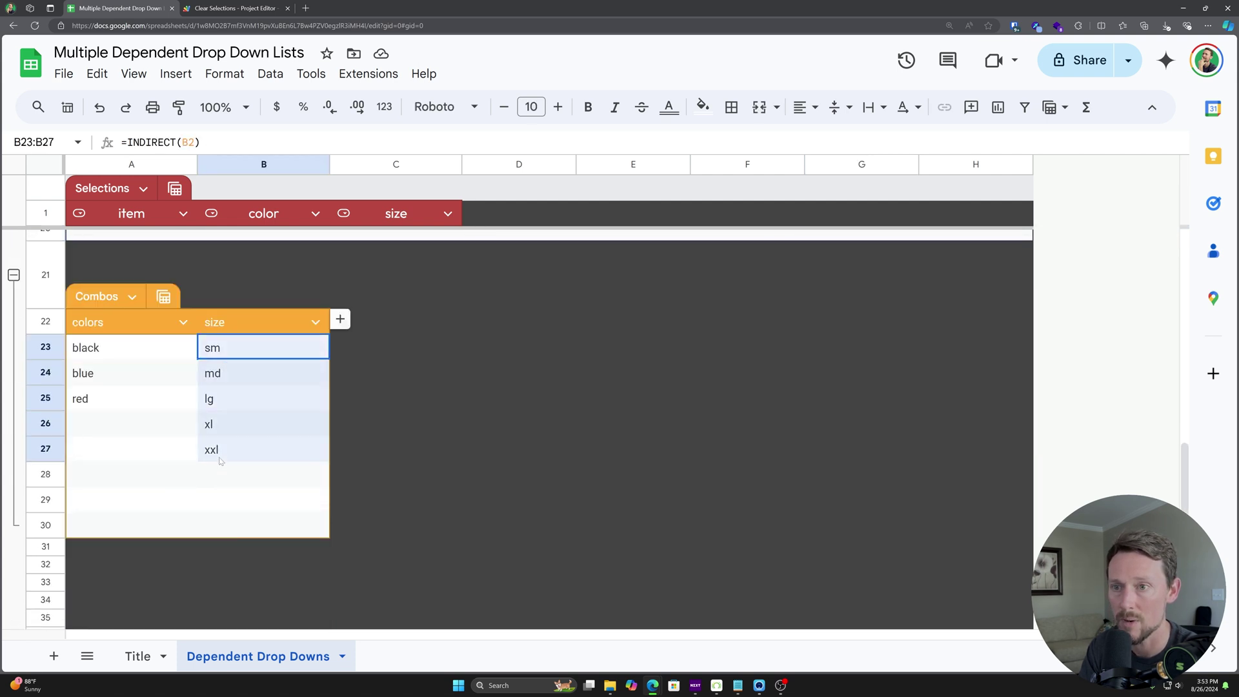
scroll(338, 393, up, 5)
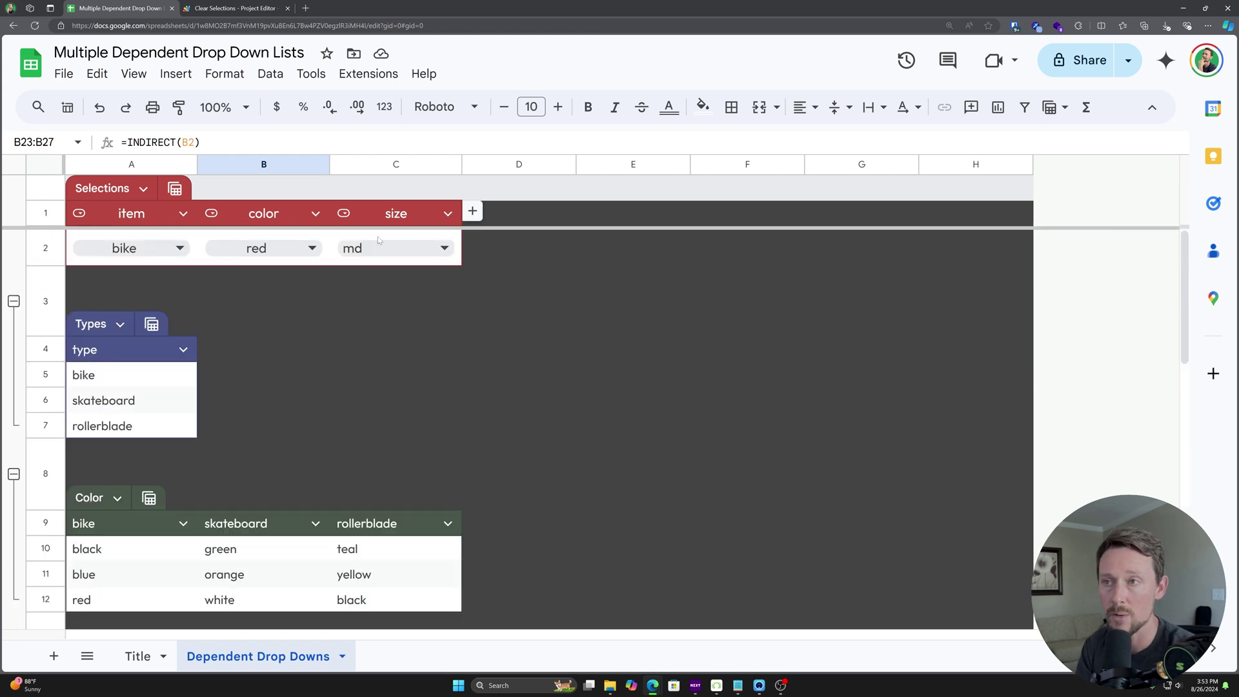
Pick size sm, set color to black (via blue), and change the item to skateboard.
click(369, 249)
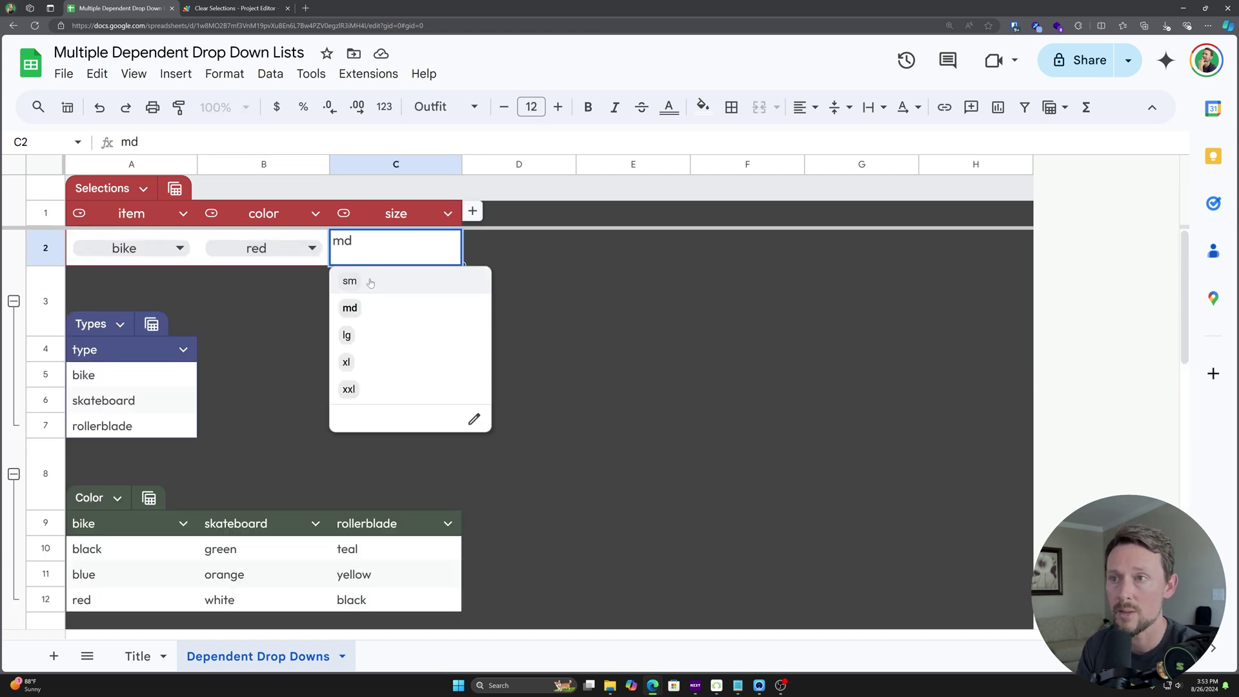
click(365, 281)
click(258, 248)
click(249, 311)
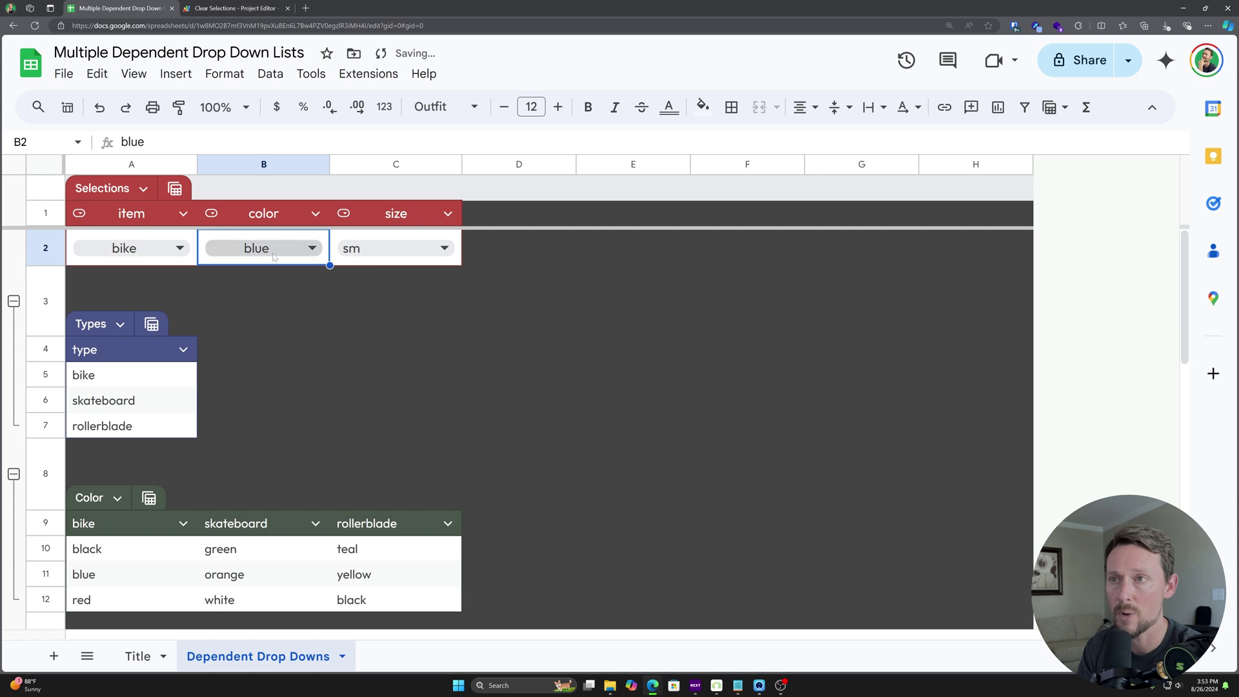
click(261, 249)
click(264, 291)
click(124, 249)
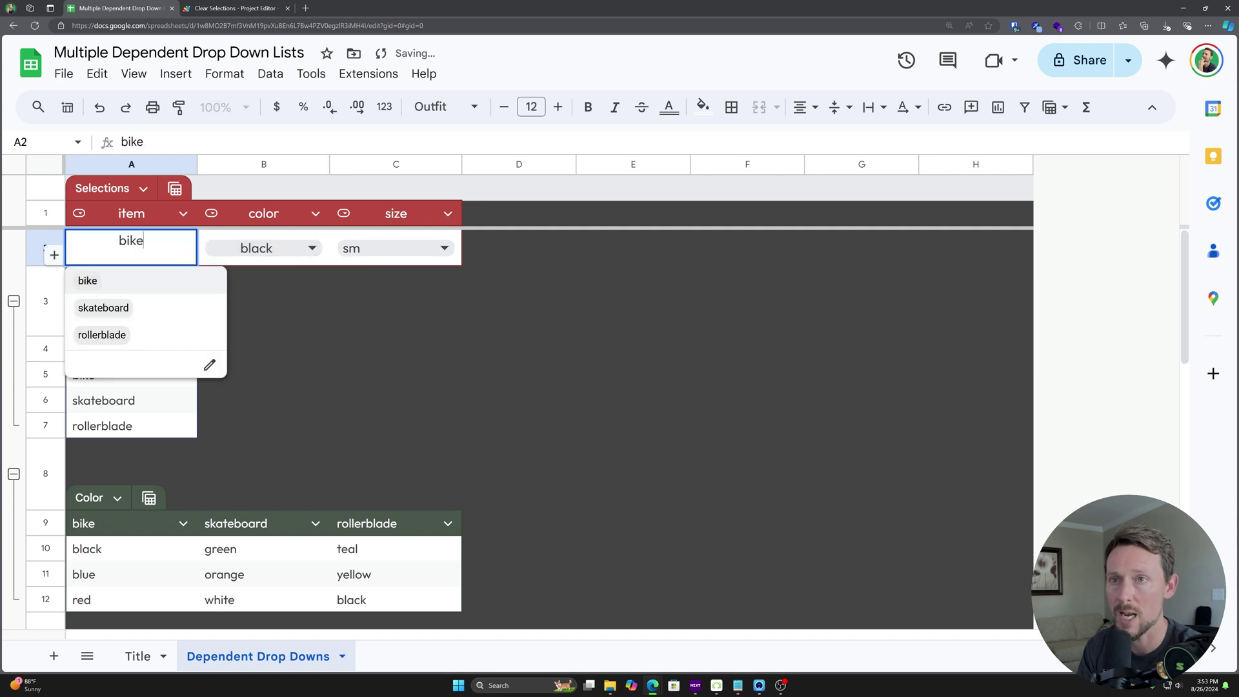
click(110, 307)
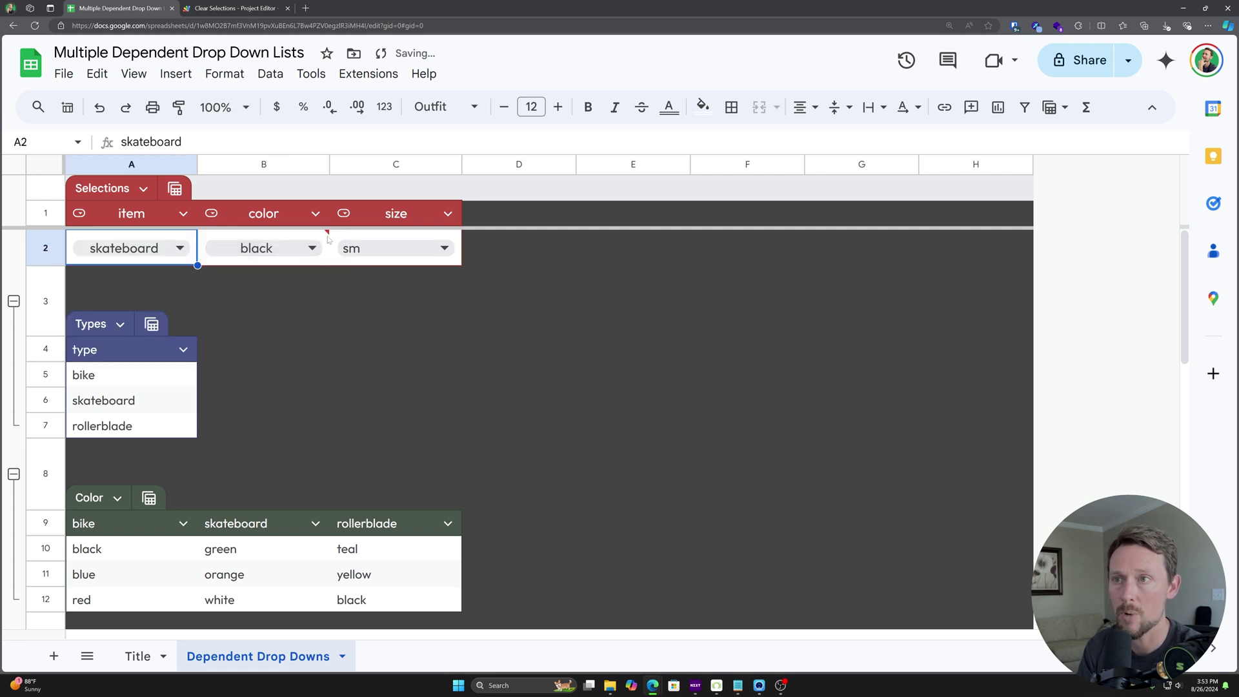
key(Return)
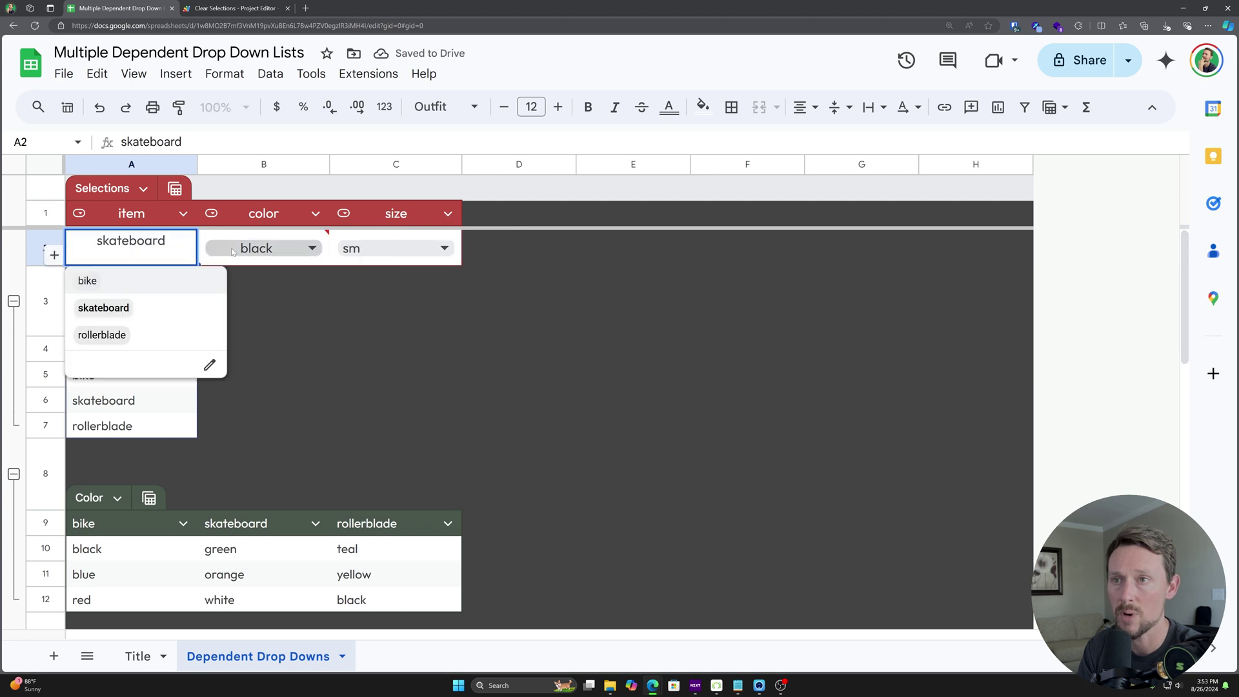
key(Tab)
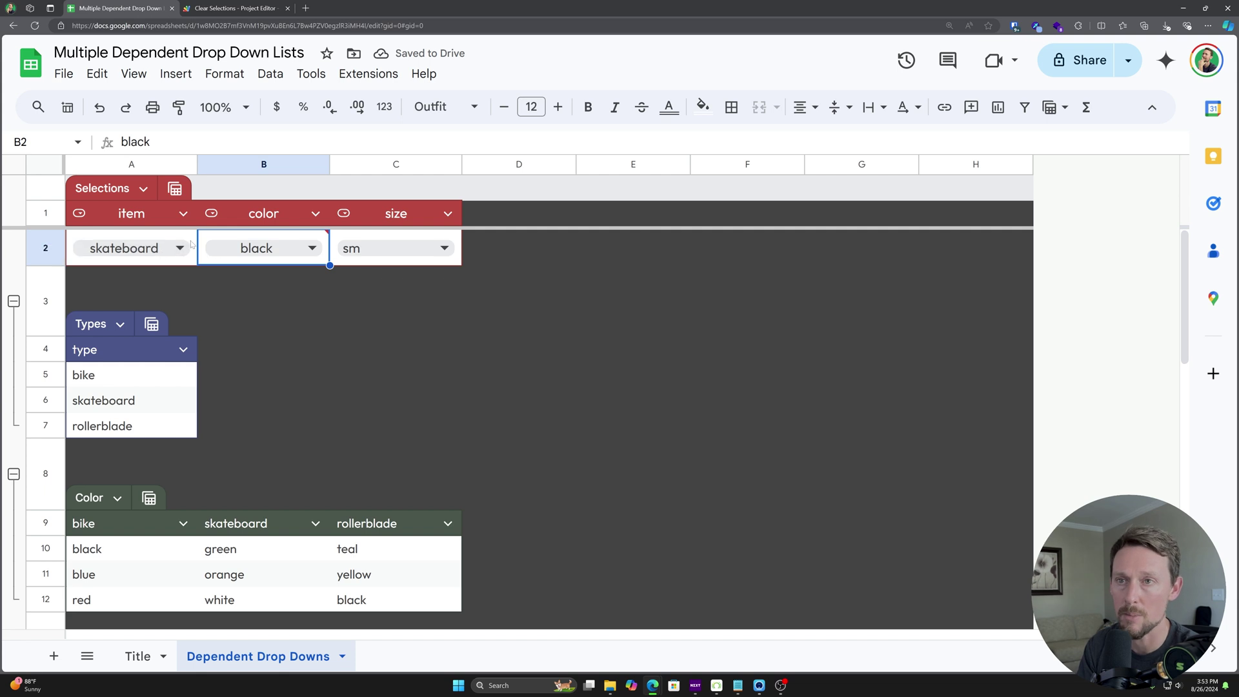
Switch A2 to bike and back to skateboard, revealing black flagged as invalid input.
click(181, 248)
click(151, 290)
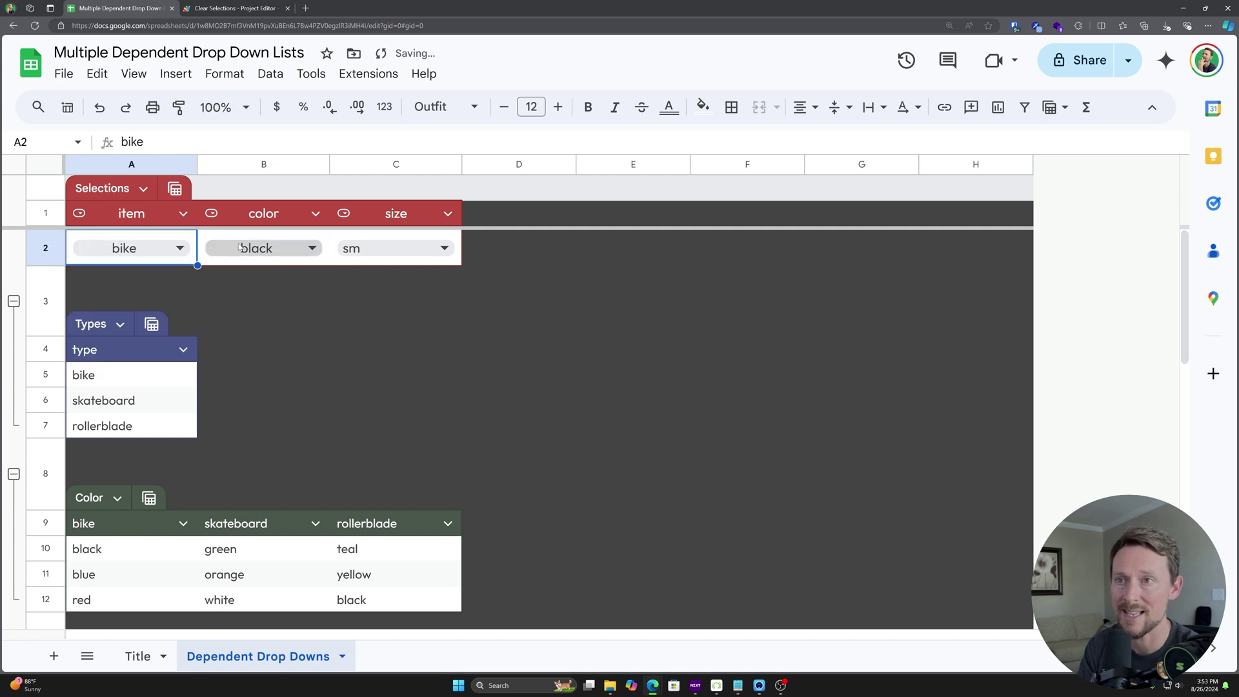
click(182, 249)
click(102, 307)
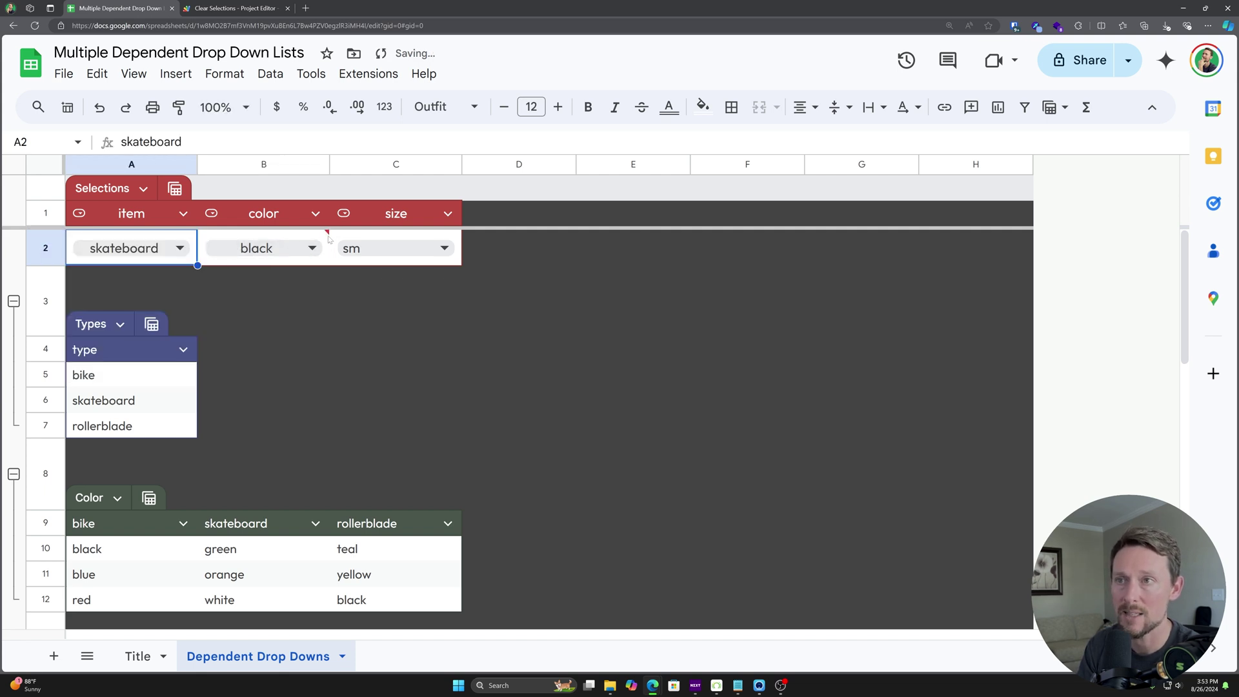
mouse_move(329, 240)
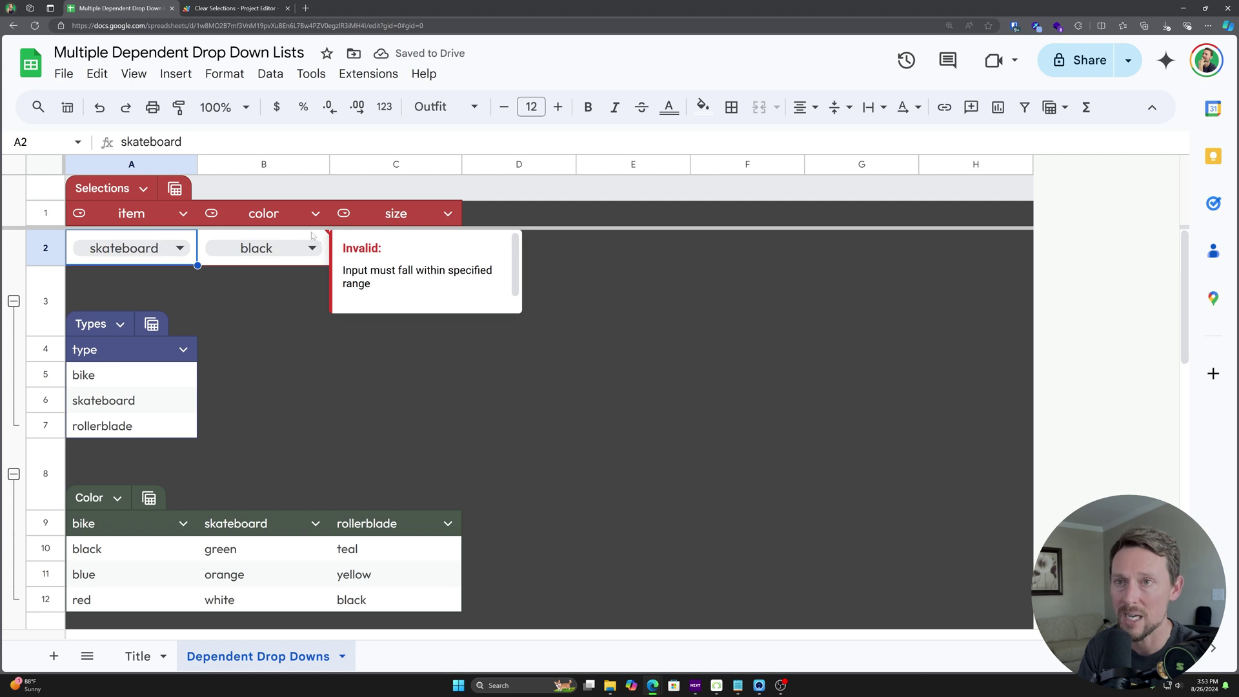
scroll(282, 284, down, 3)
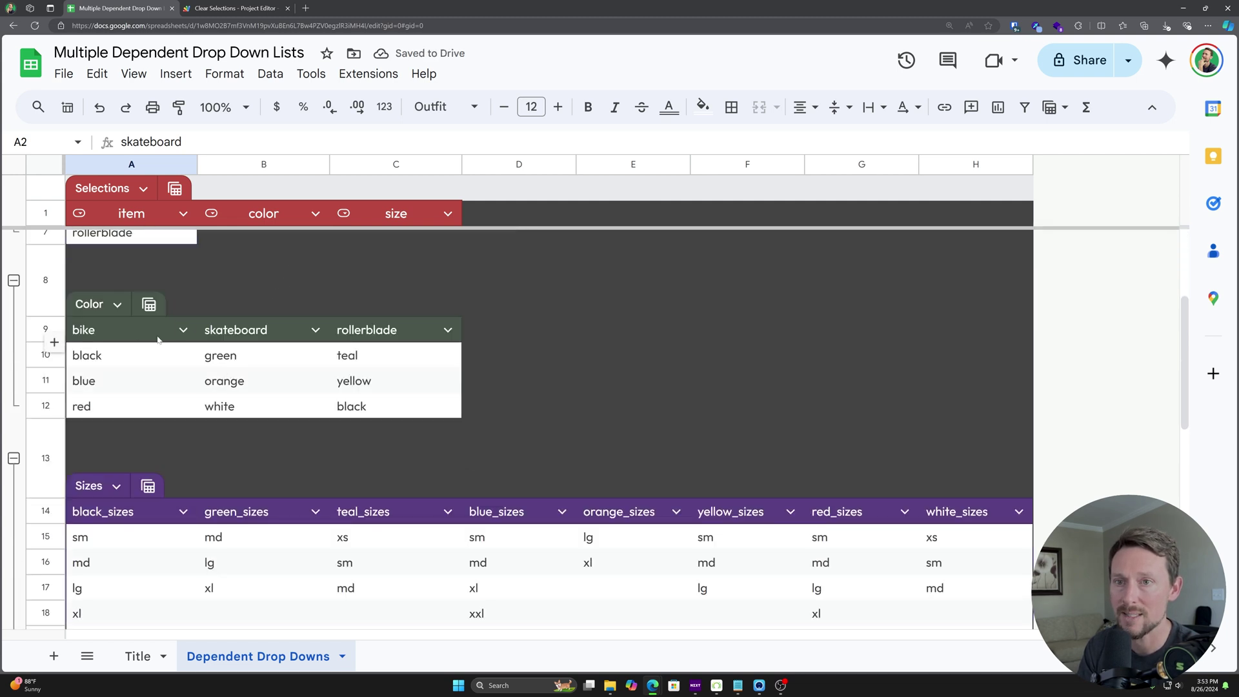
Set B2 to orange from the skateboard colors and C2 to size xl.
scroll(158, 340, up, 3)
scroll(191, 257, down, 1)
scroll(304, 293, up, 1)
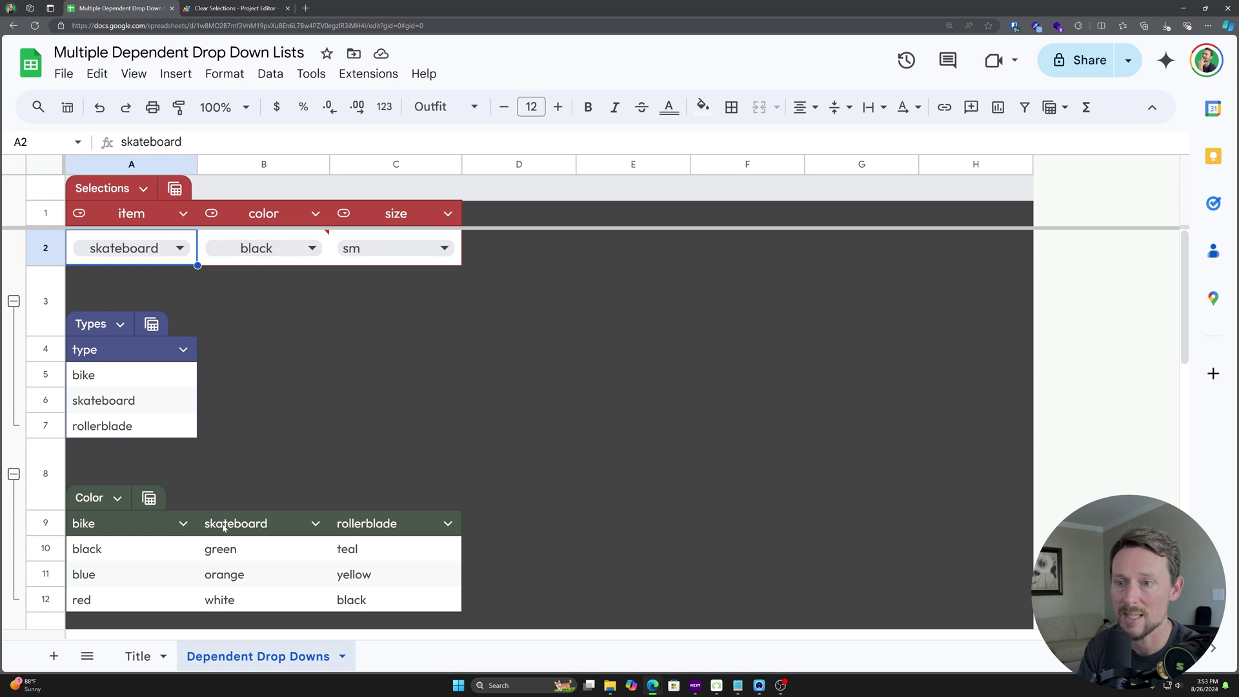
drag(217, 546, 238, 599)
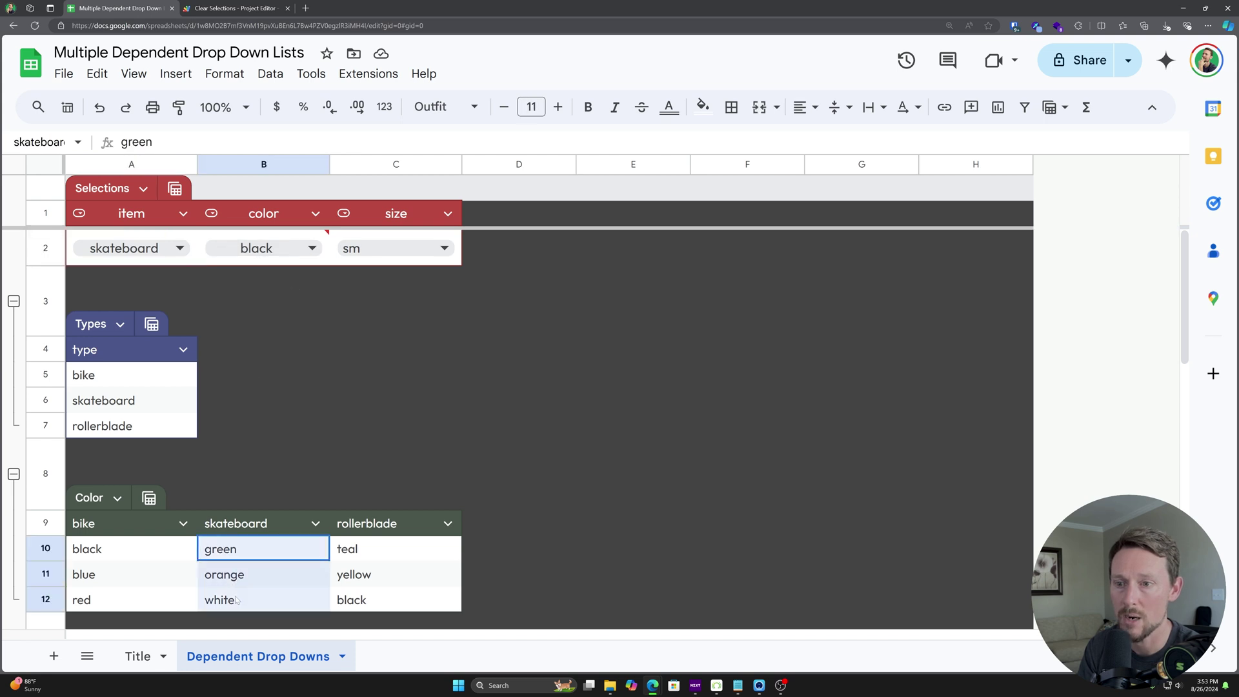
click(253, 259)
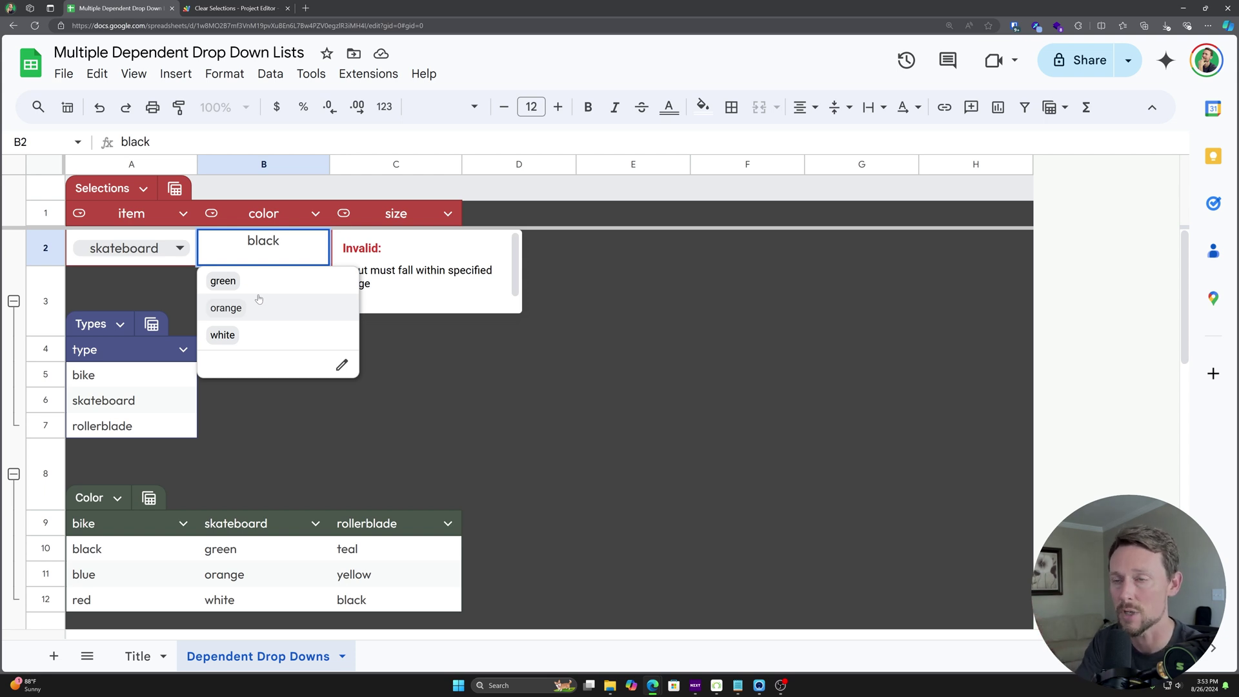
click(277, 309)
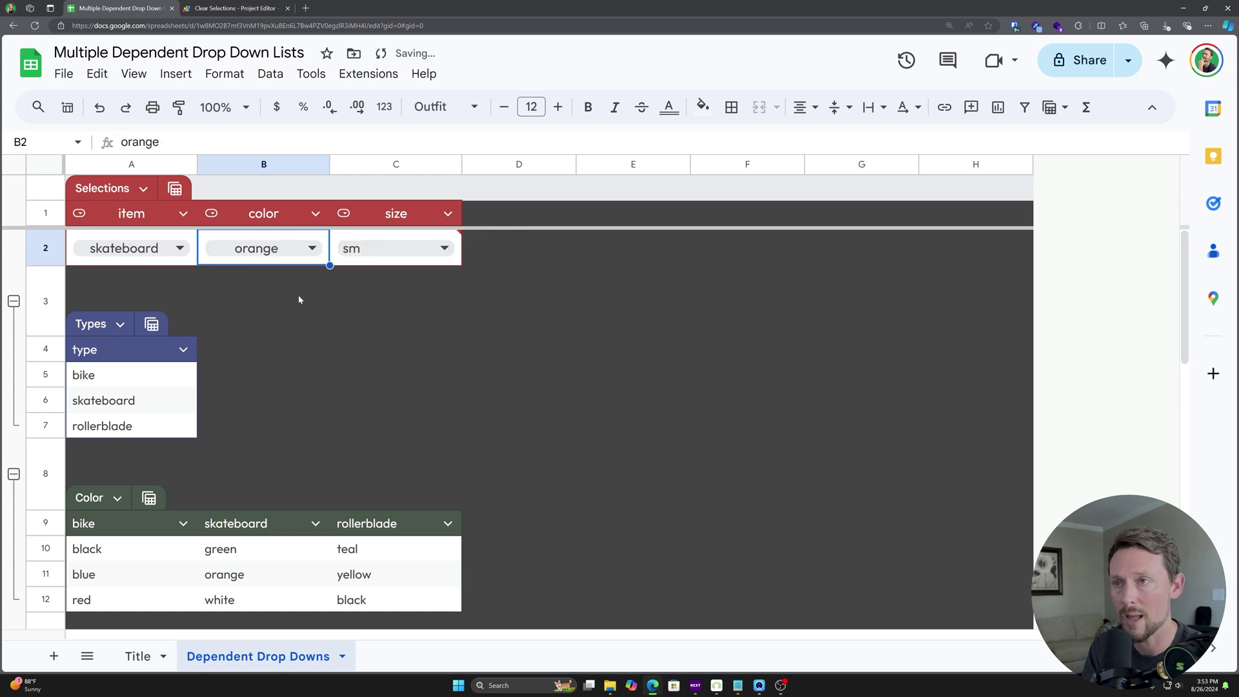
click(393, 248)
click(422, 306)
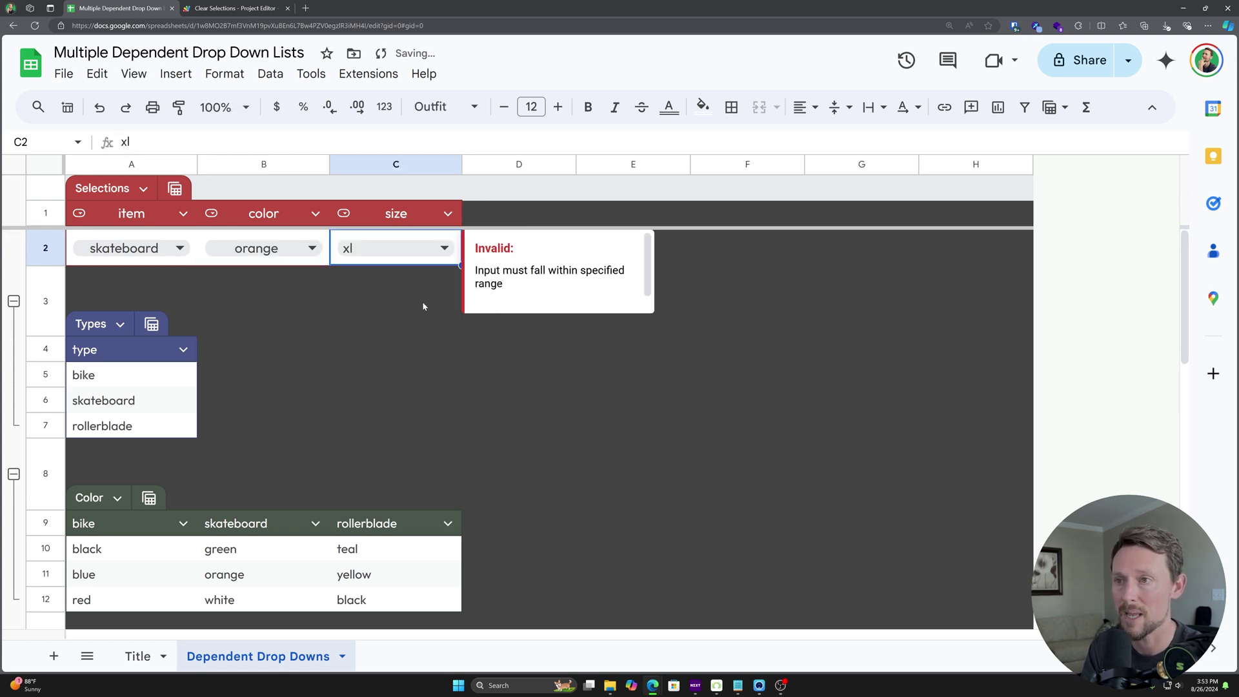
Uncomment the onOpen and onEdit code in the Clear Selections script and save it.
click(243, 6)
key(ctrl+slash)
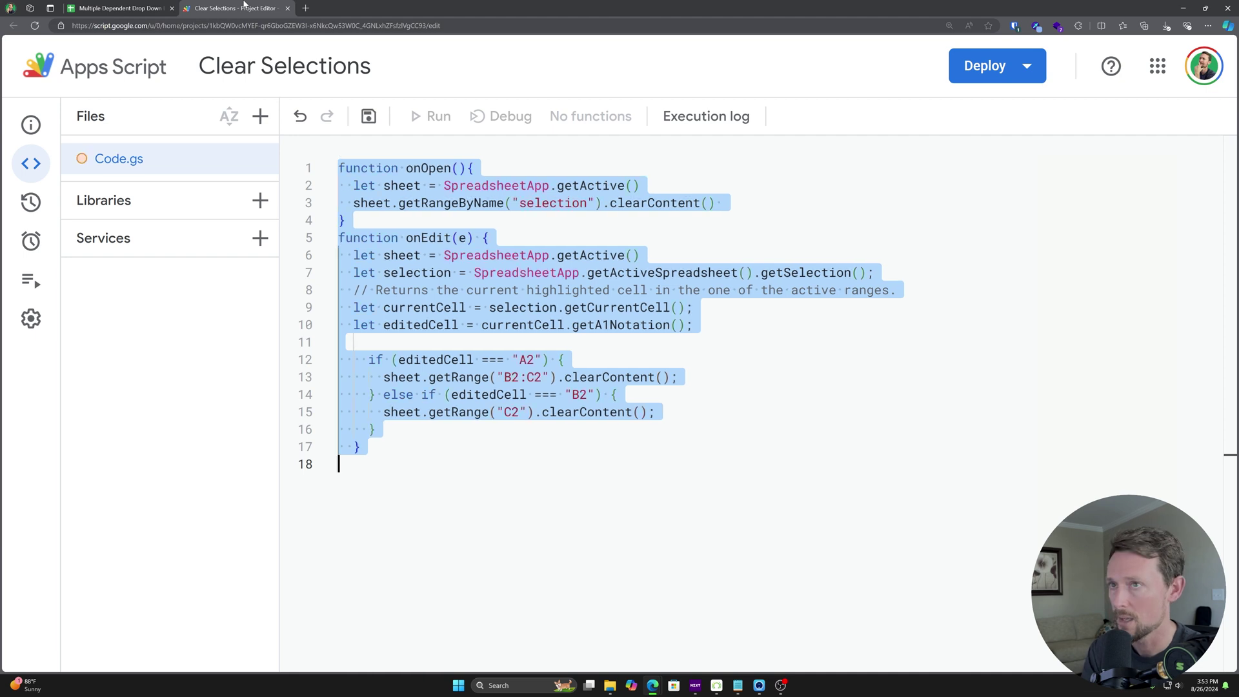
key(ctrl+s)
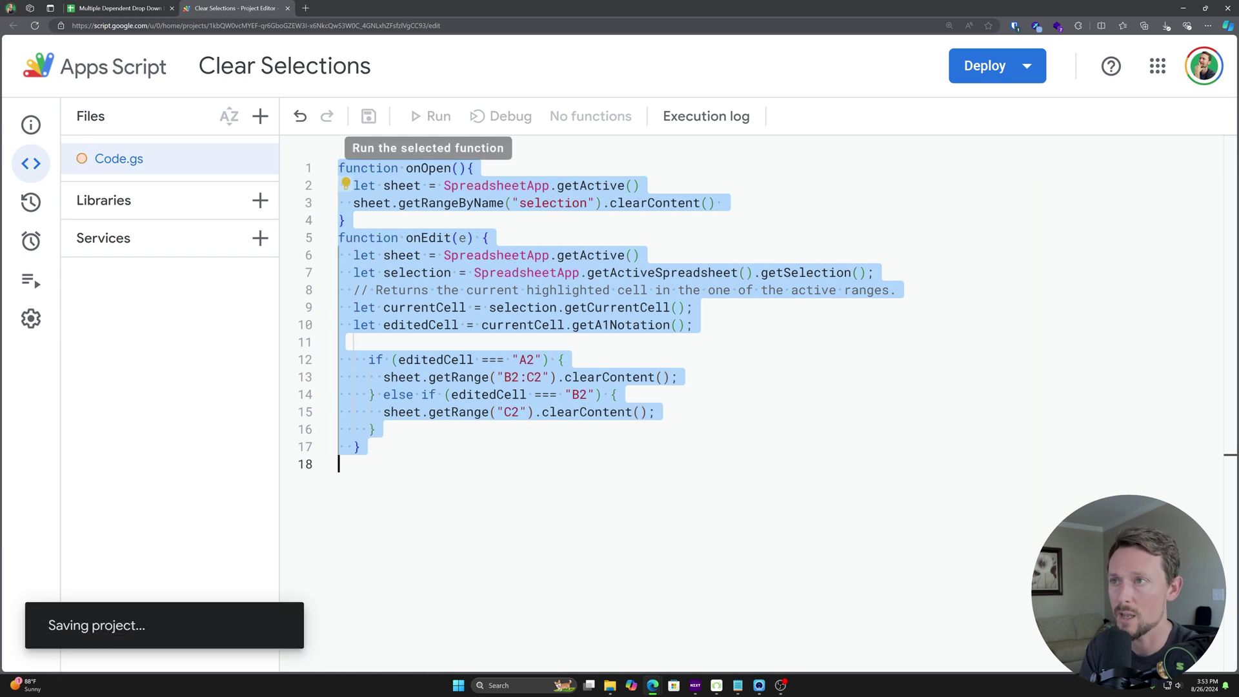
click(346, 220)
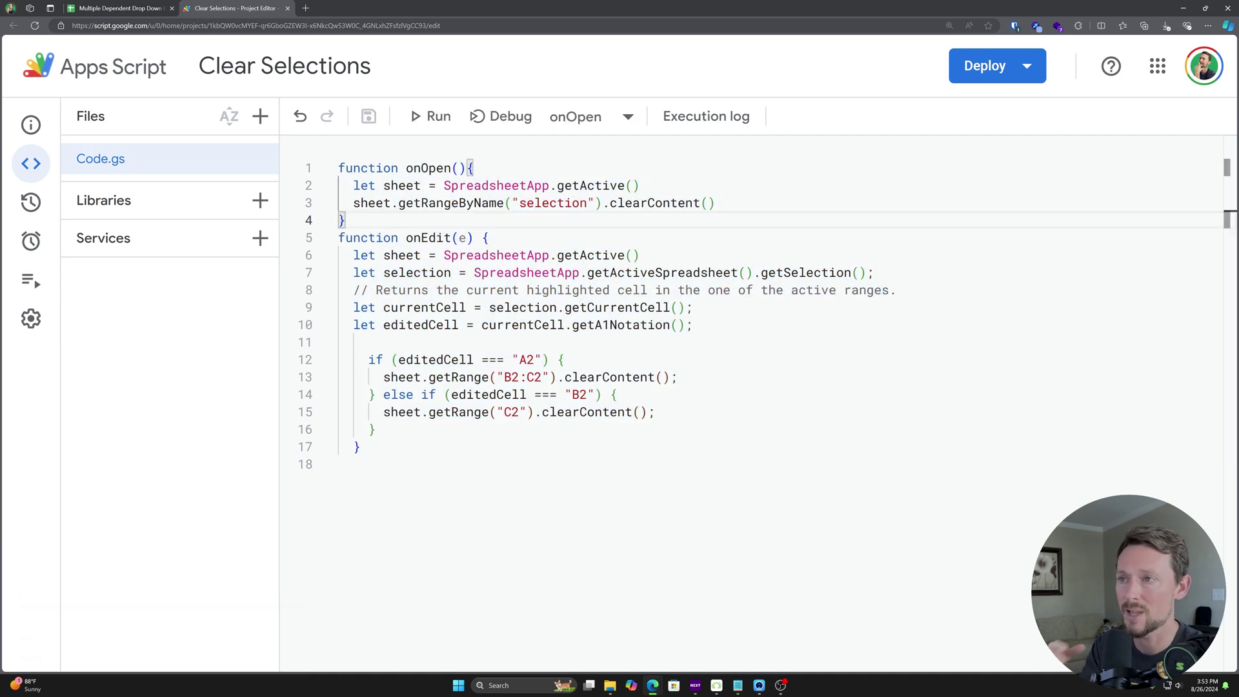
Back in the sheet, confirm A2 stays skateboard and B2 stays orange.
click(120, 8)
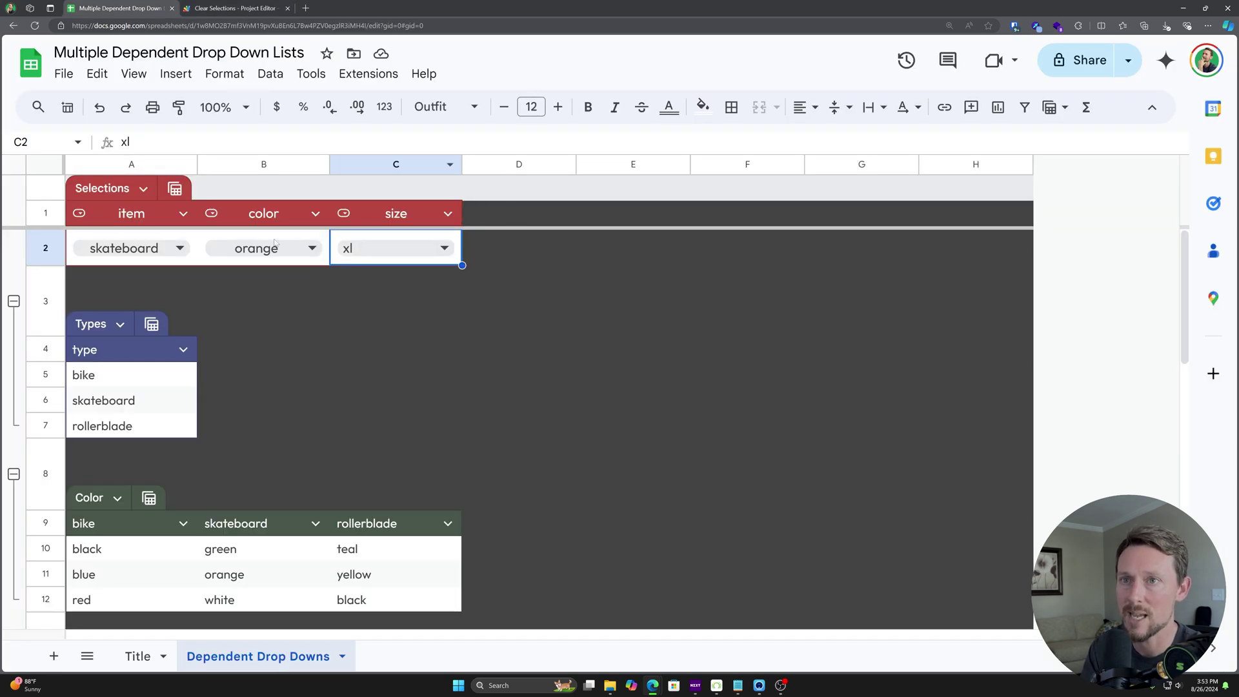
click(163, 253)
click(234, 253)
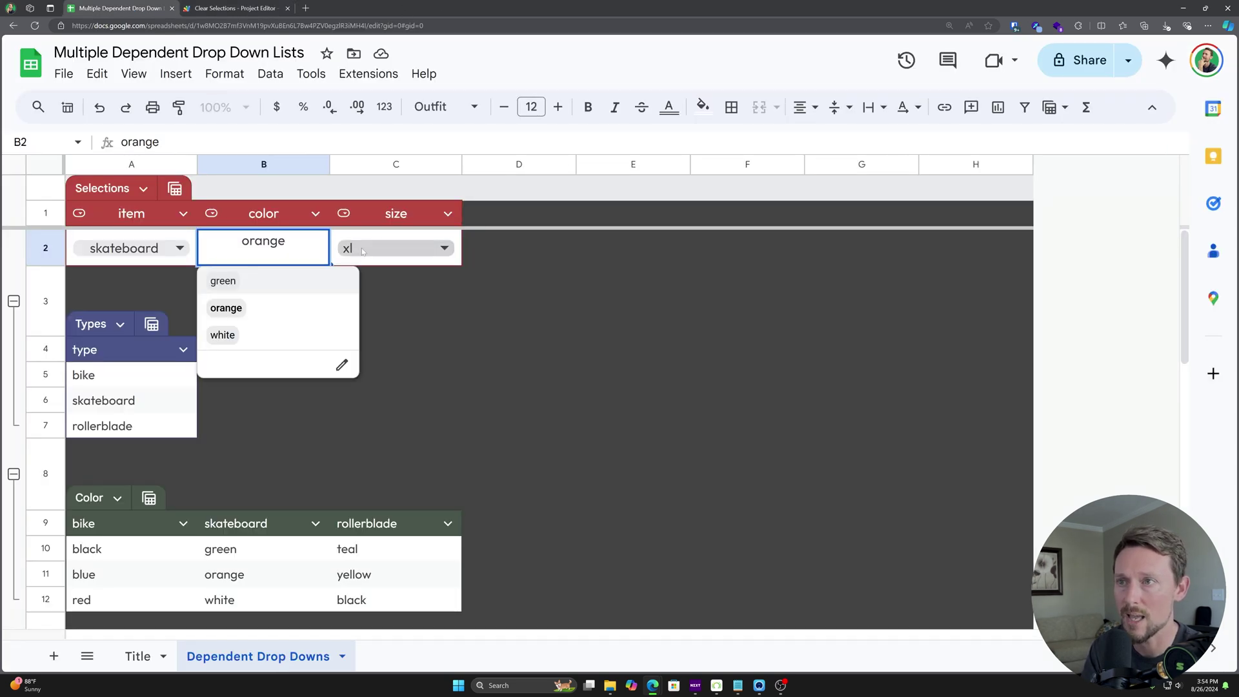
click(295, 263)
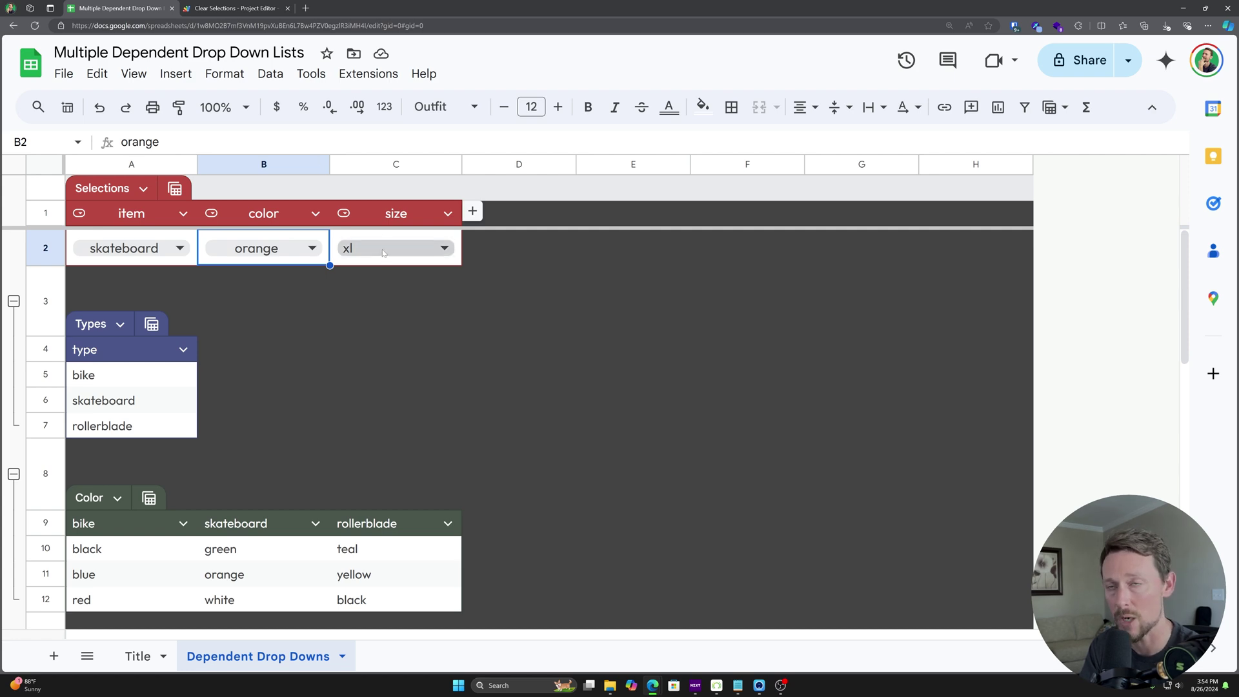
click(236, 7)
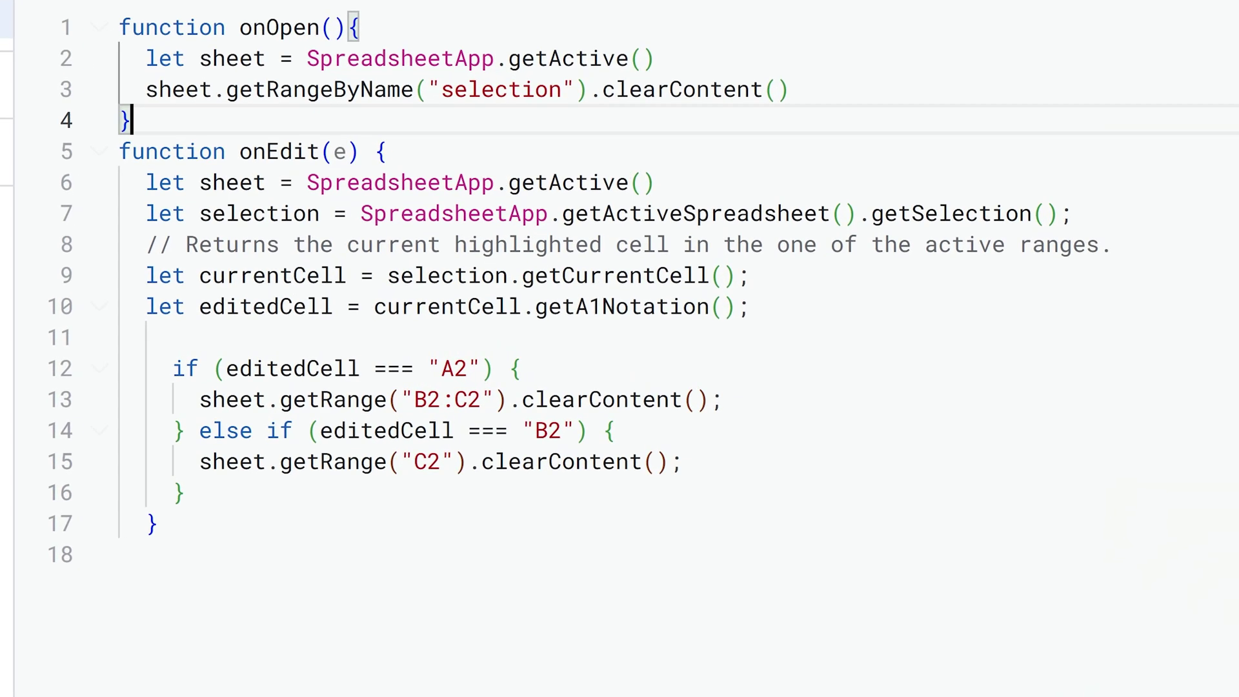
key(ctrl+shift+Home)
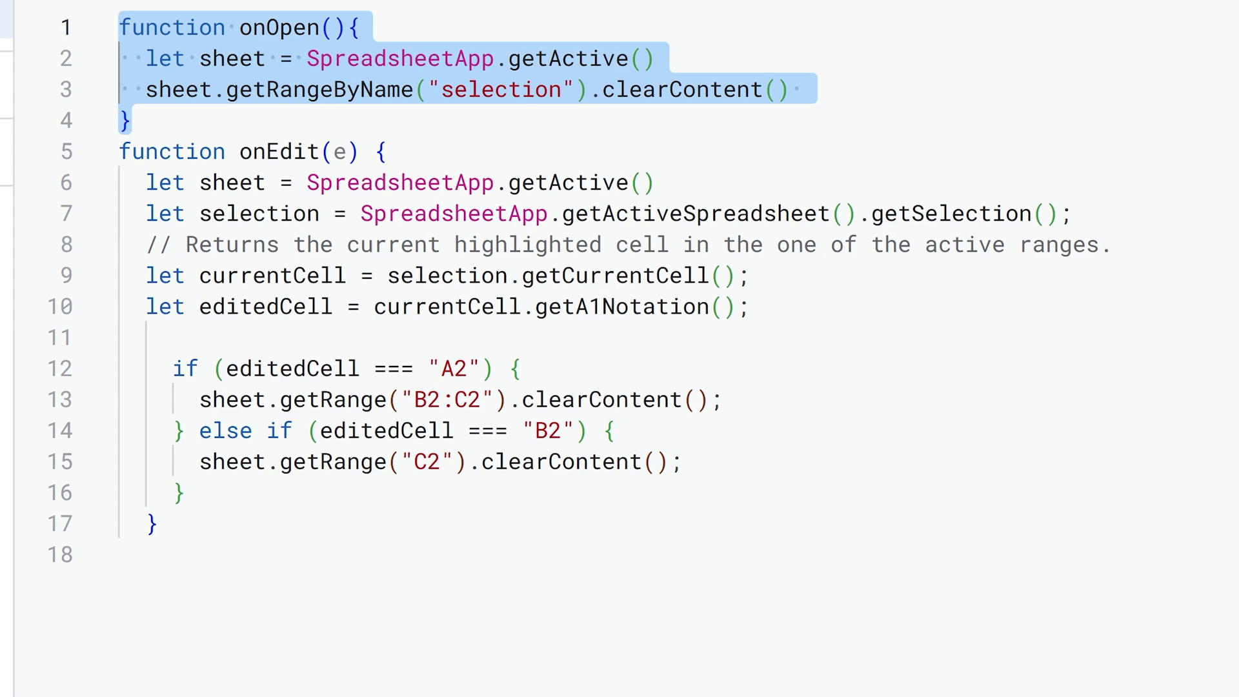
Select the named range 'selection' (A2:C2) from the Name box list.
click(117, 8)
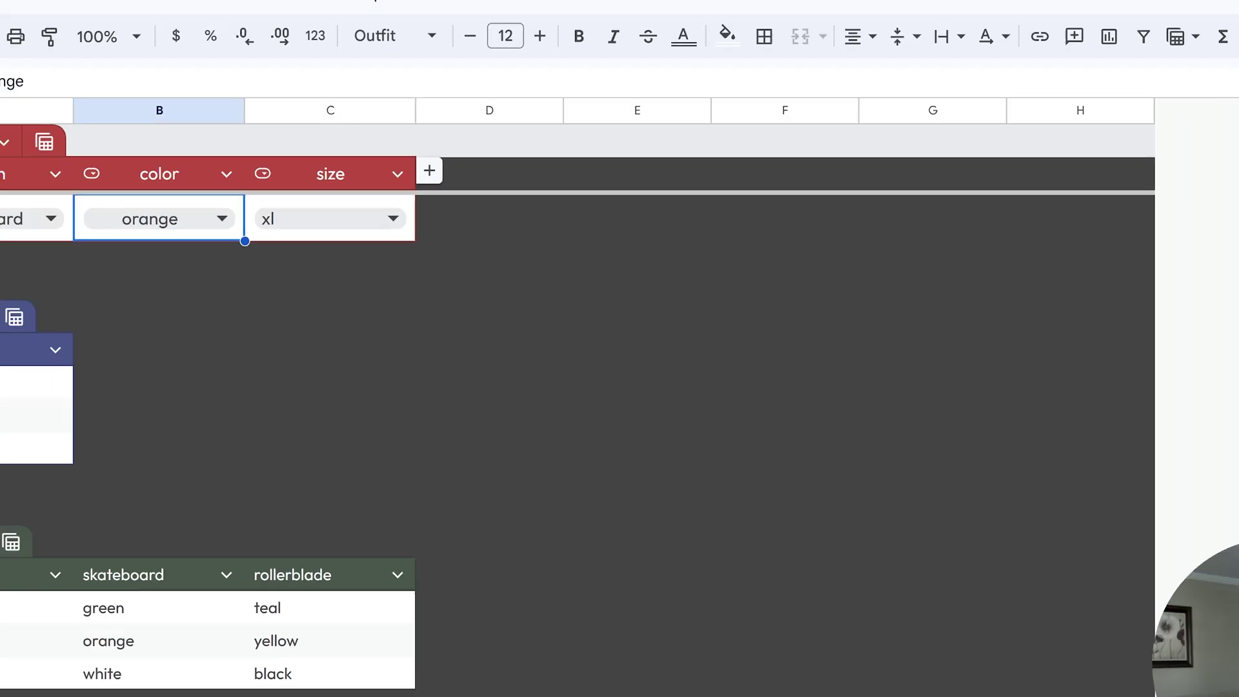
click(78, 142)
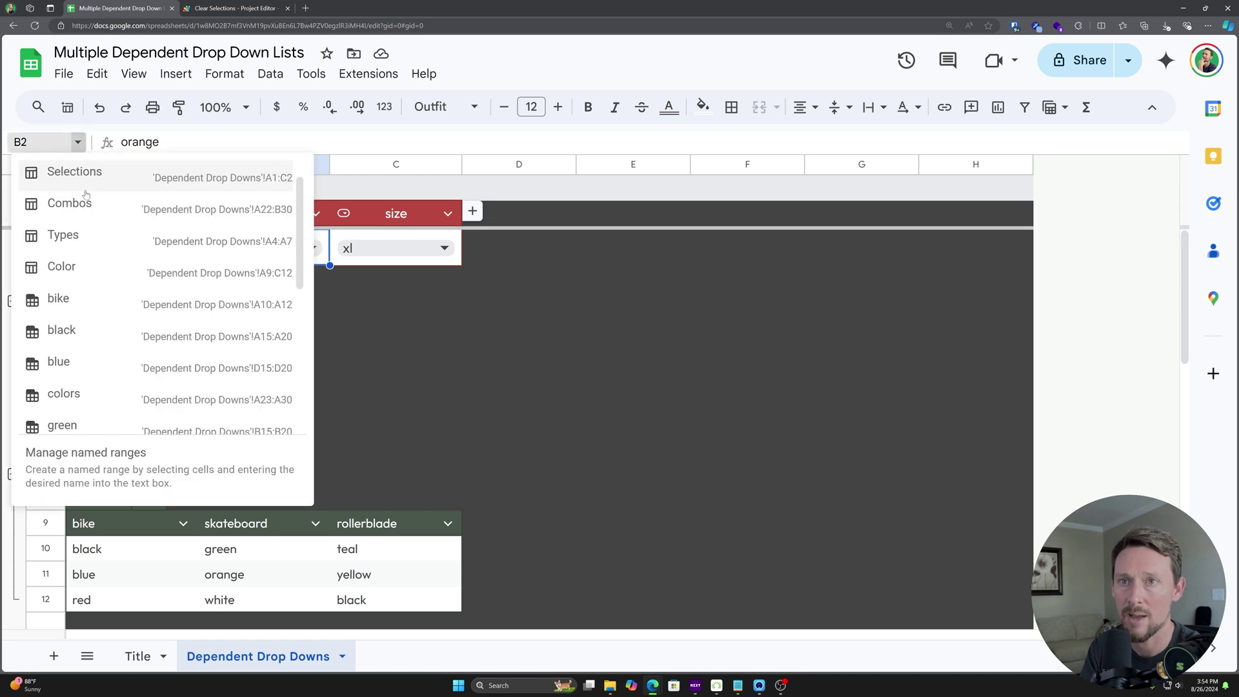
scroll(83, 194, down, 3)
scroll(84, 297, down, 2)
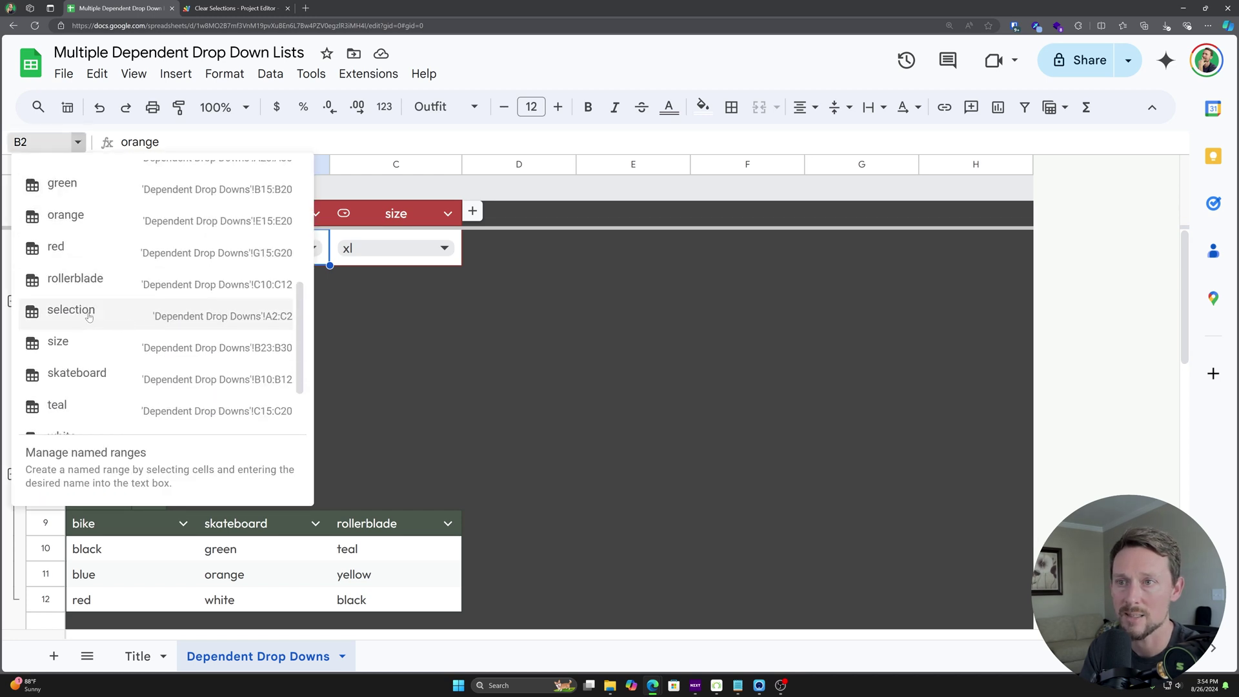
click(89, 316)
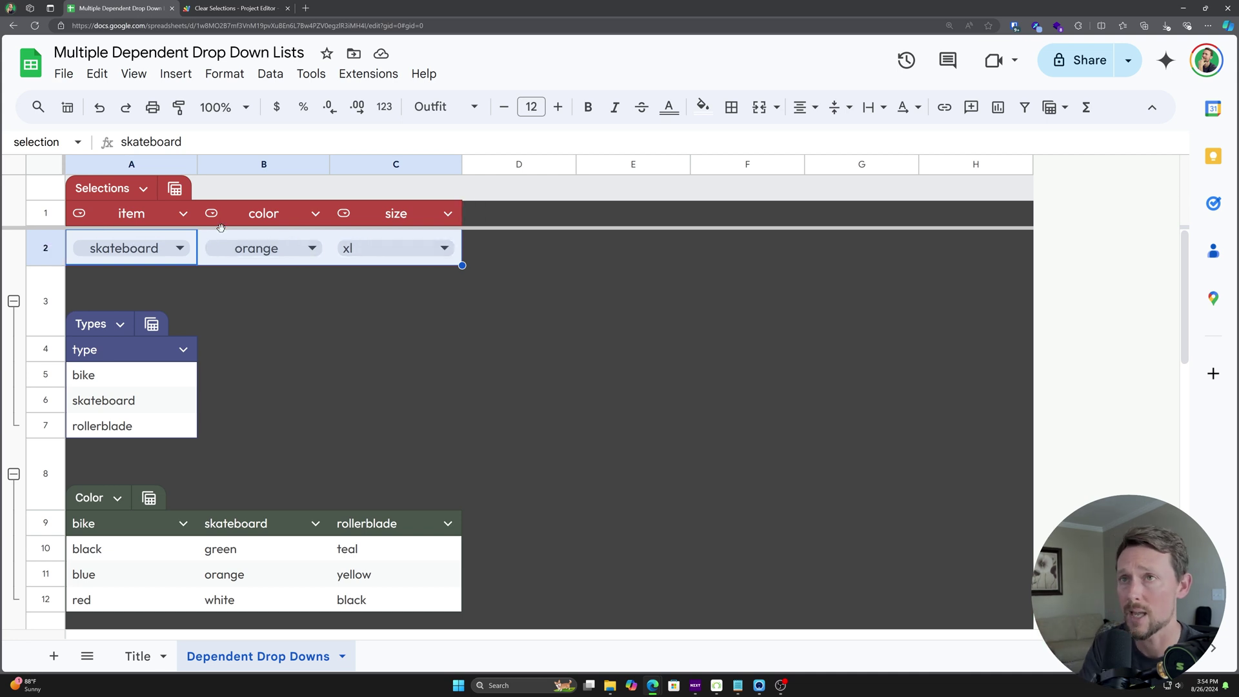
Reload the spreadsheet so onOpen blanks A2:C2, then reopen the bound Apps Script project.
key(F5)
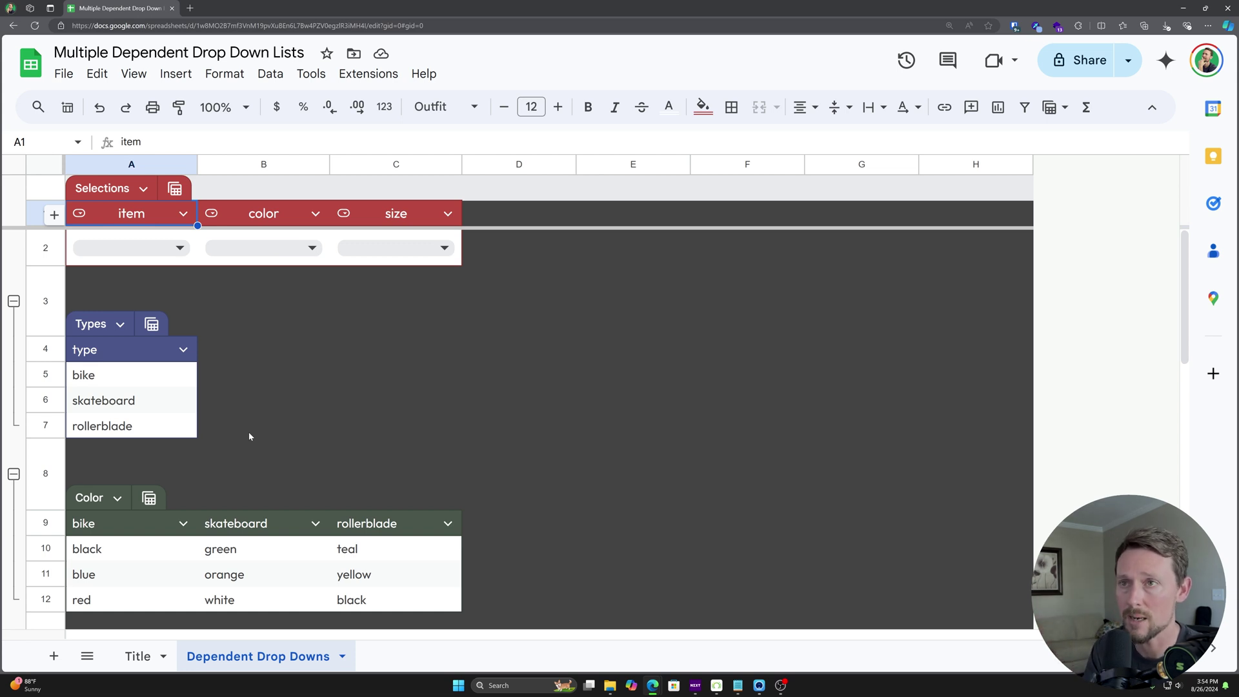
click(368, 74)
click(393, 161)
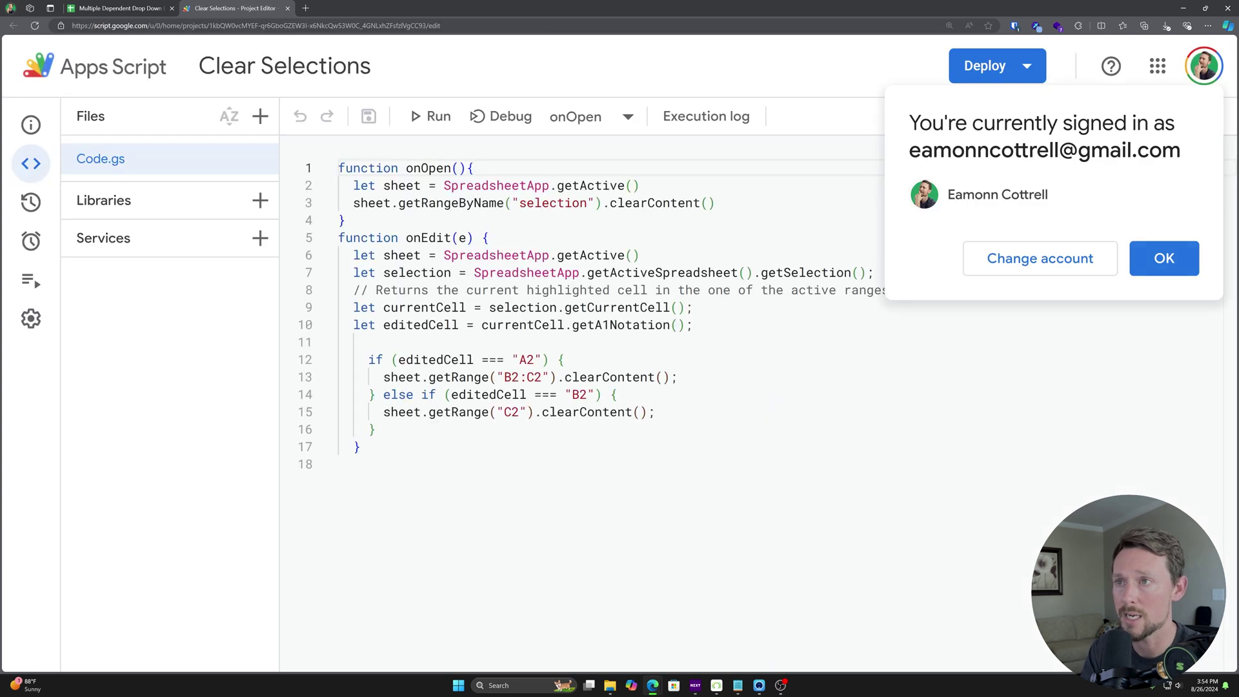
Walk through onEdit's sheet, selection, currentCell and editedCell (getA1Notation) lines.
drag(368, 238, 442, 238)
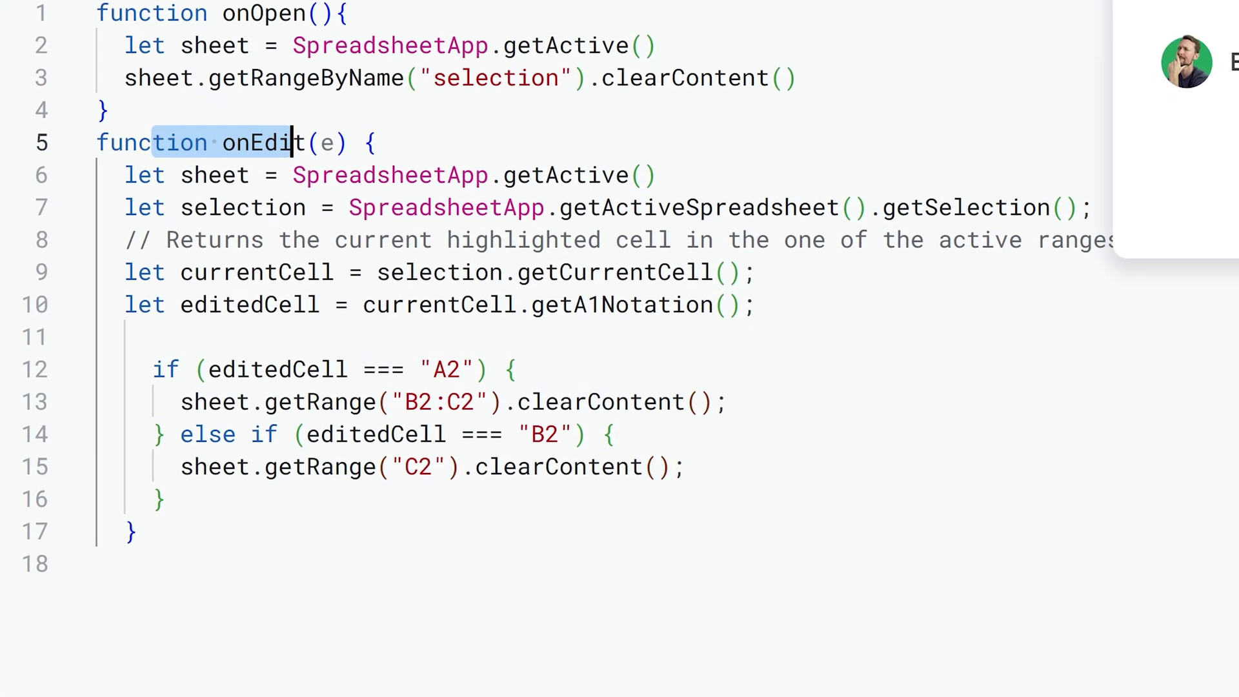
drag(151, 175, 376, 174)
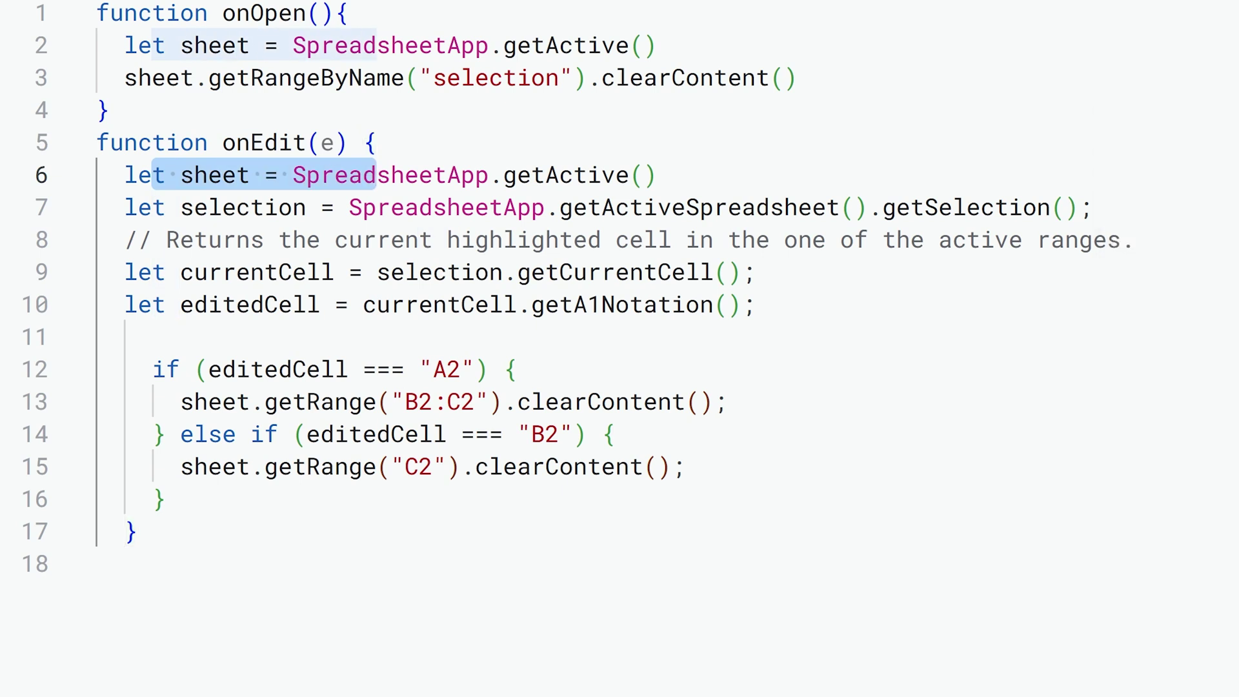
drag(151, 207, 1065, 207)
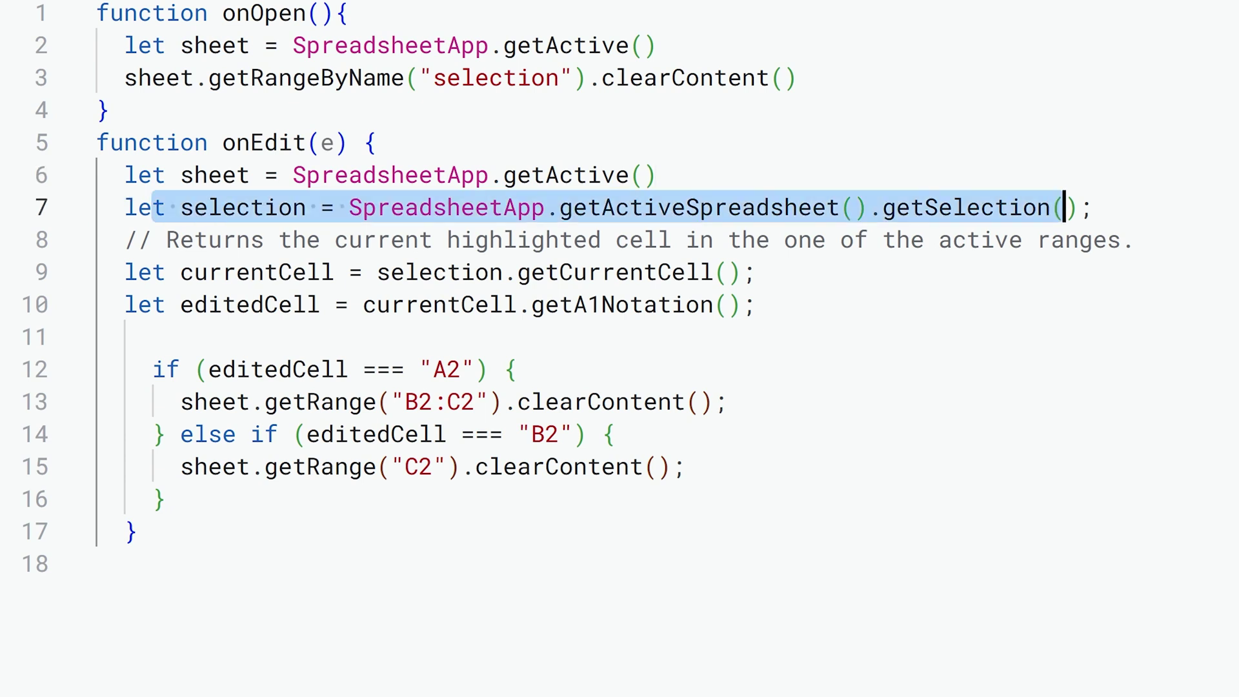
drag(125, 272, 672, 272)
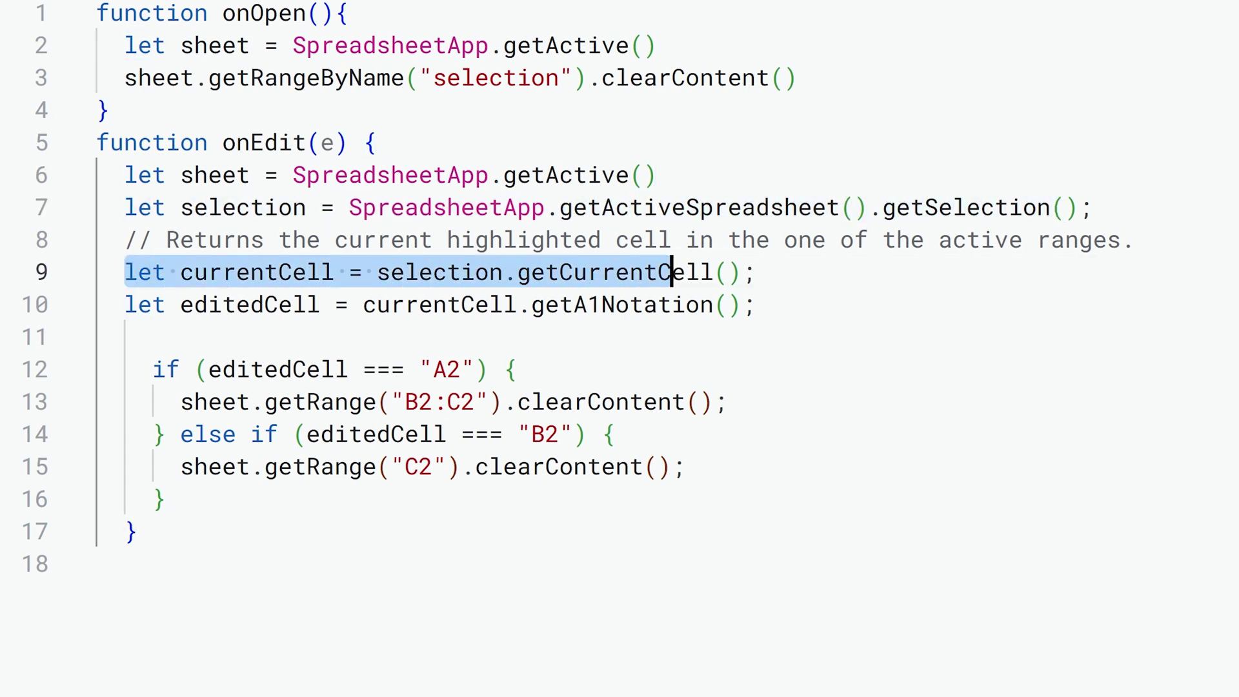
drag(125, 304, 672, 304)
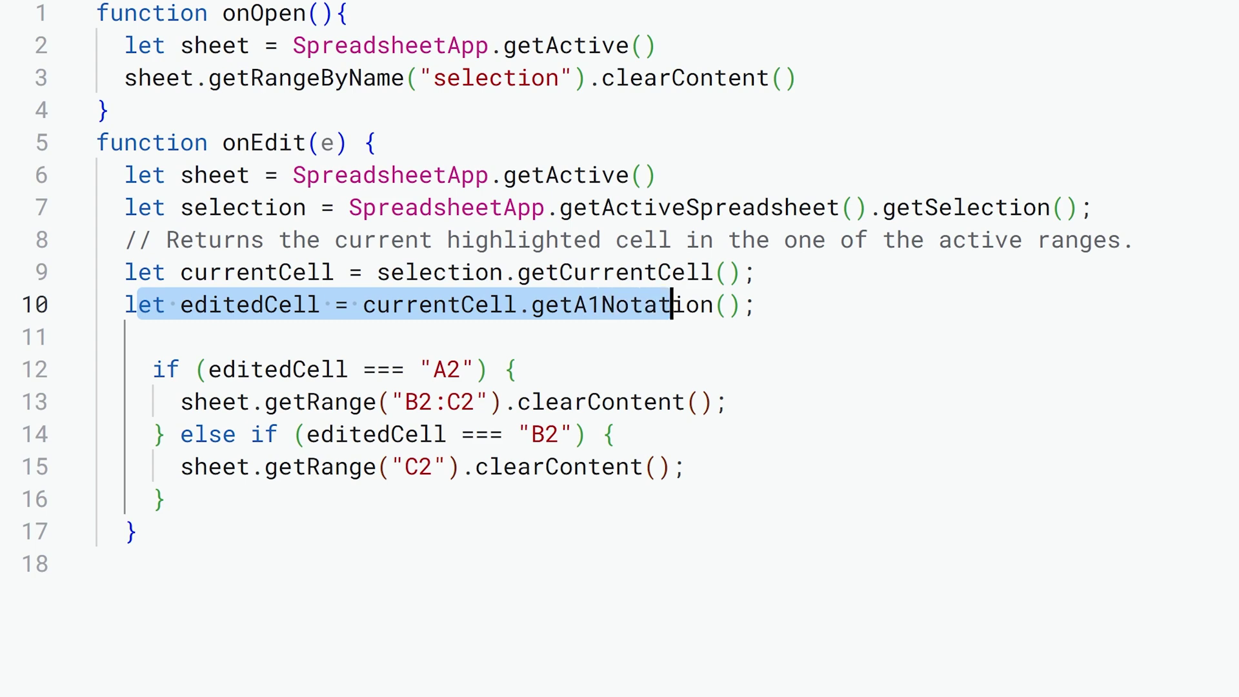
drag(531, 304, 699, 304)
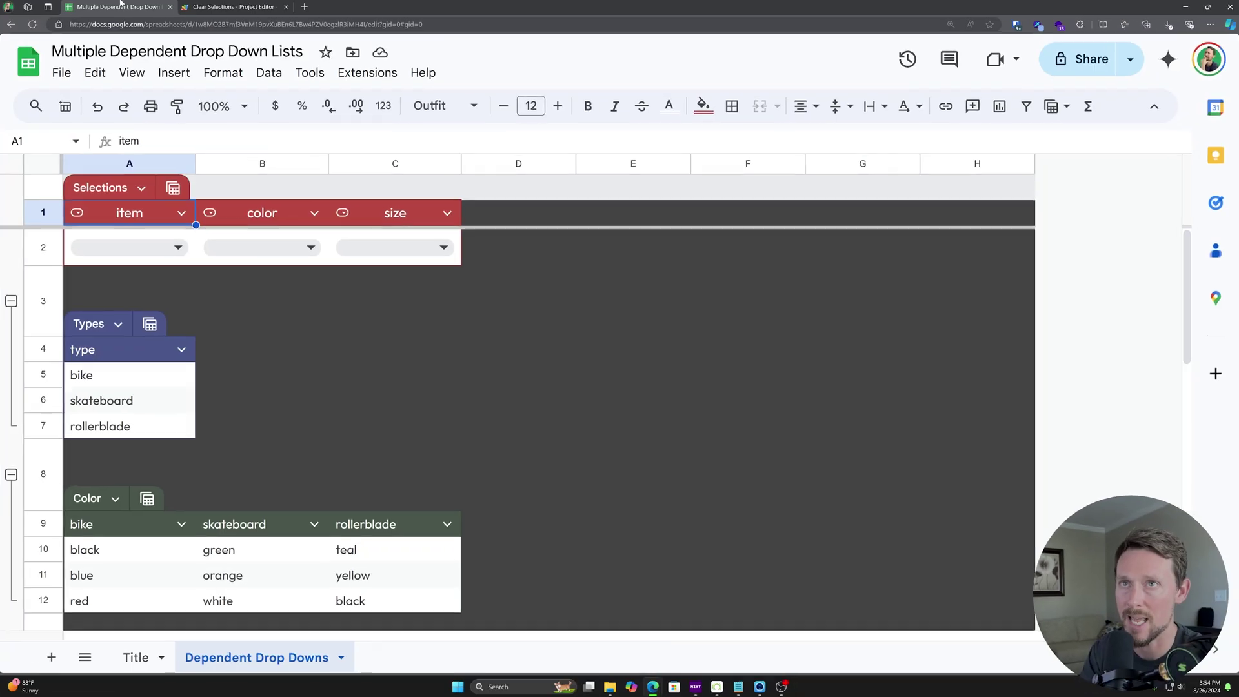
Review the A2 condition that clears B2:C2, then return to the blank row 2.
click(272, 269)
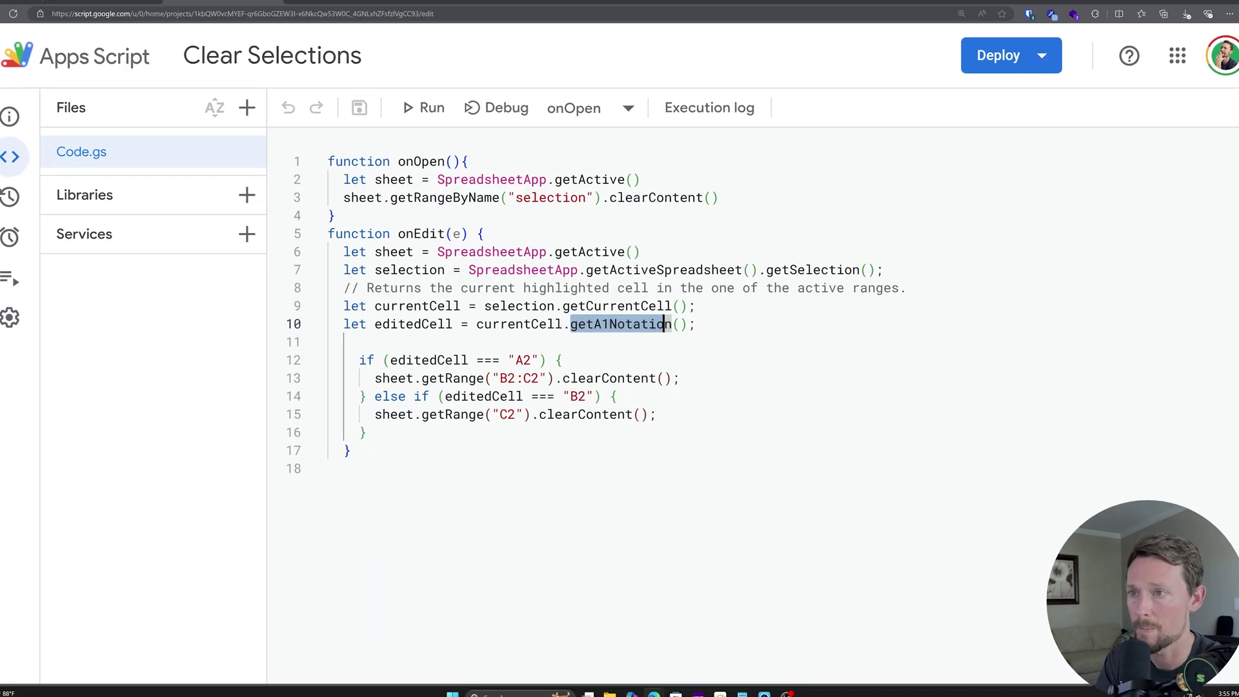
drag(375, 360, 339, 343)
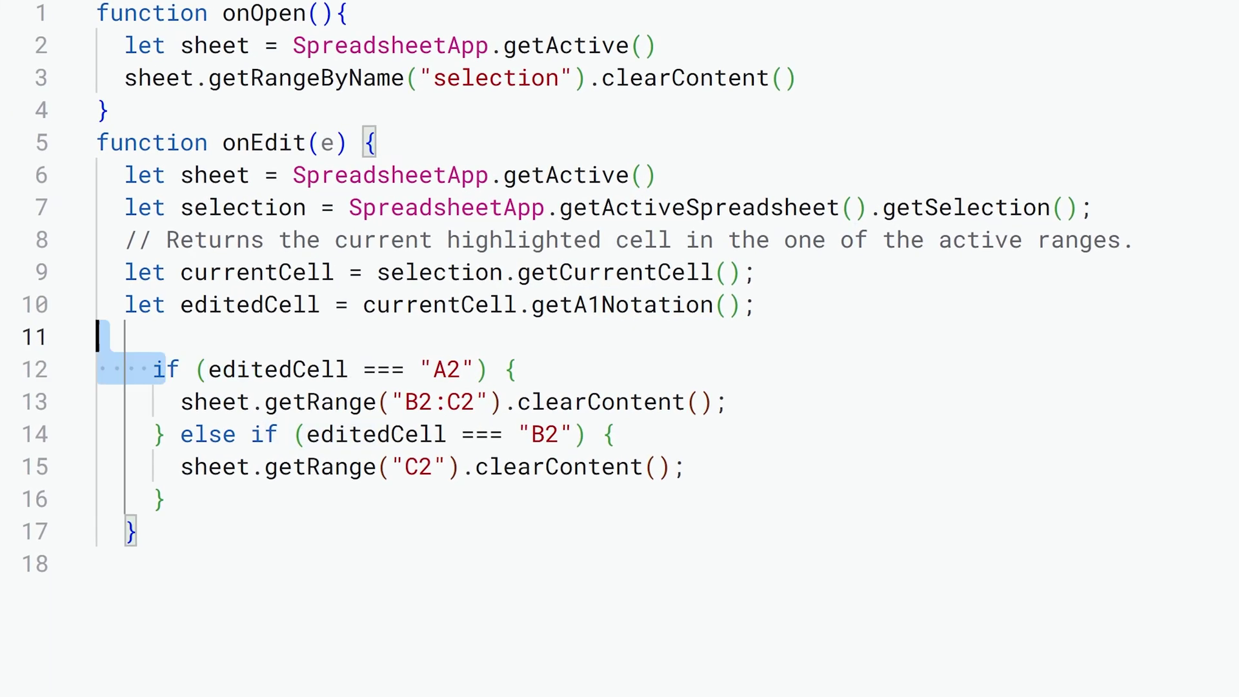
drag(166, 369, 476, 369)
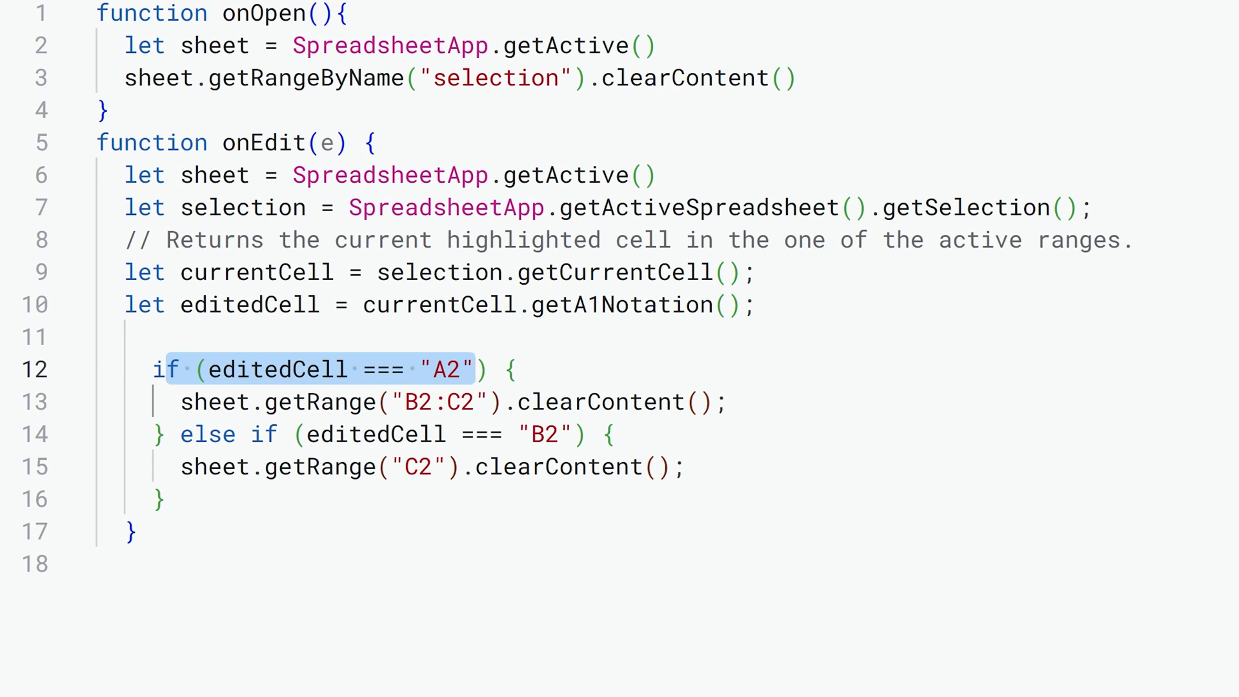
drag(208, 401, 713, 401)
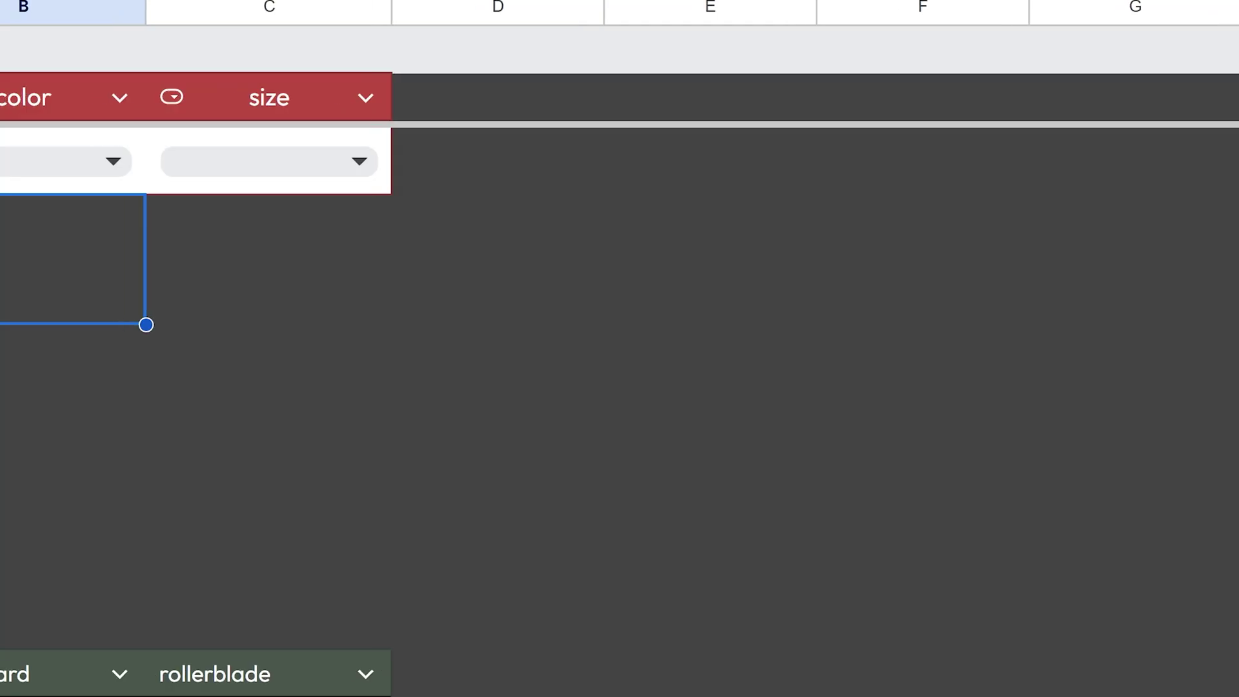
click(253, 152)
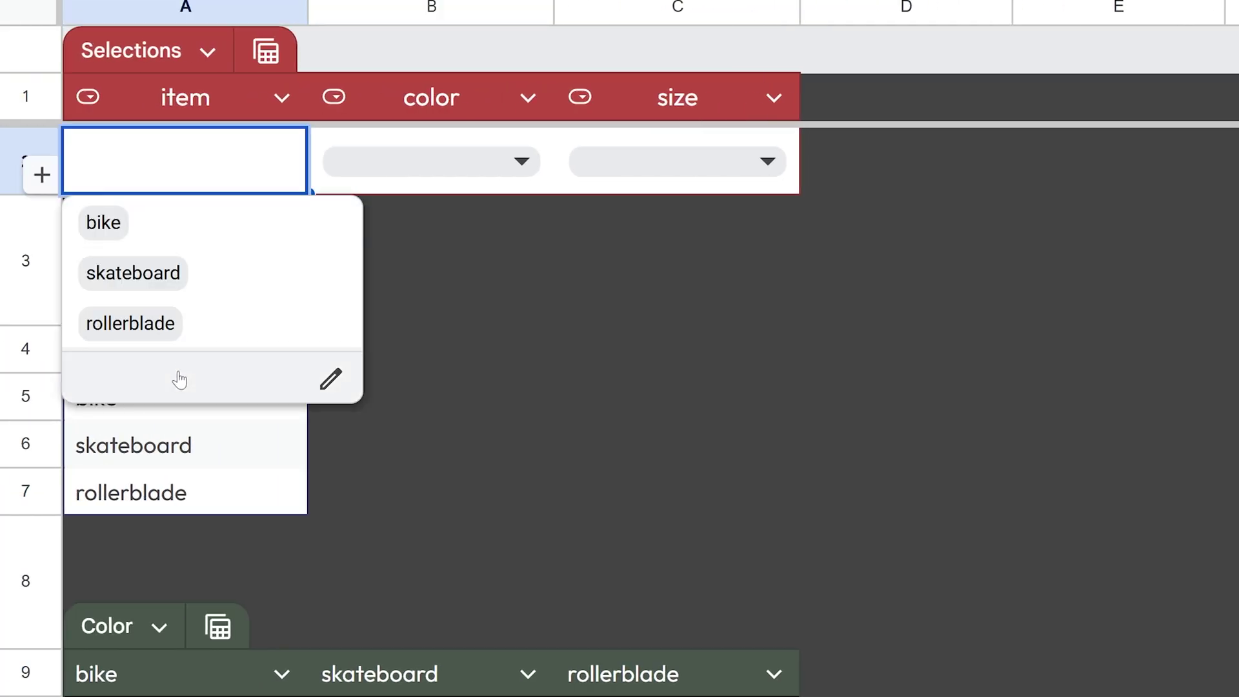
Fill row 2 with skateboard, orange and xl.
click(207, 287)
click(375, 169)
click(361, 273)
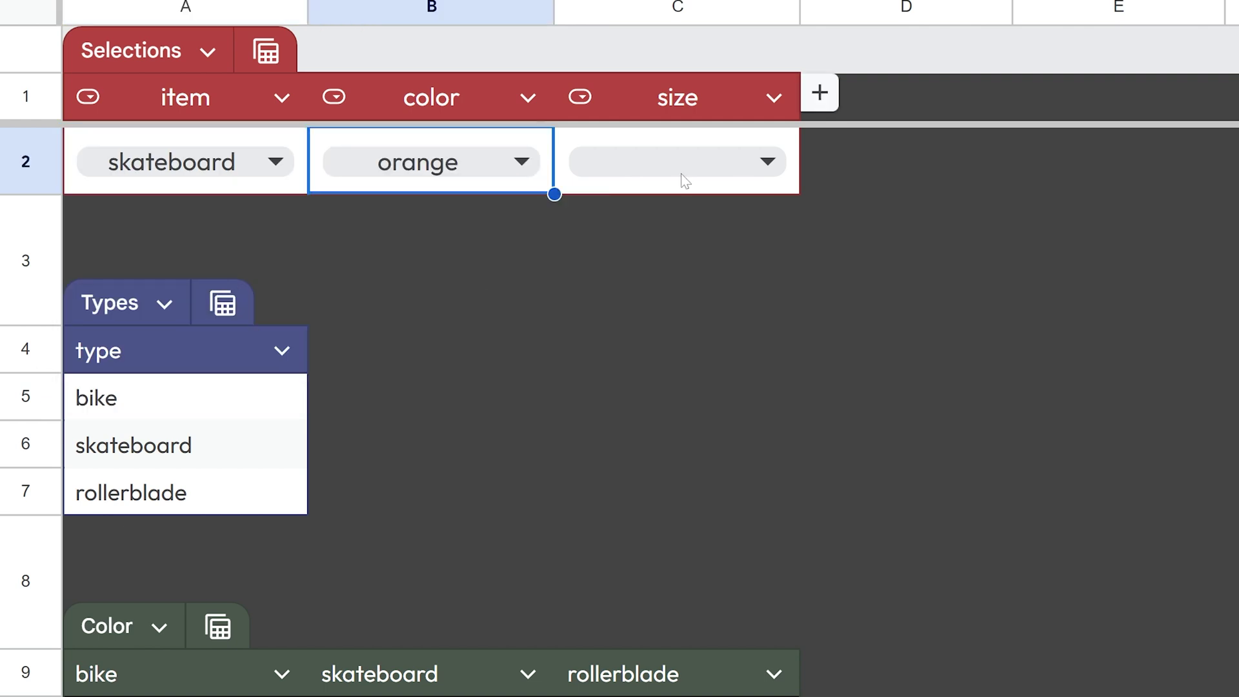
click(680, 173)
click(676, 273)
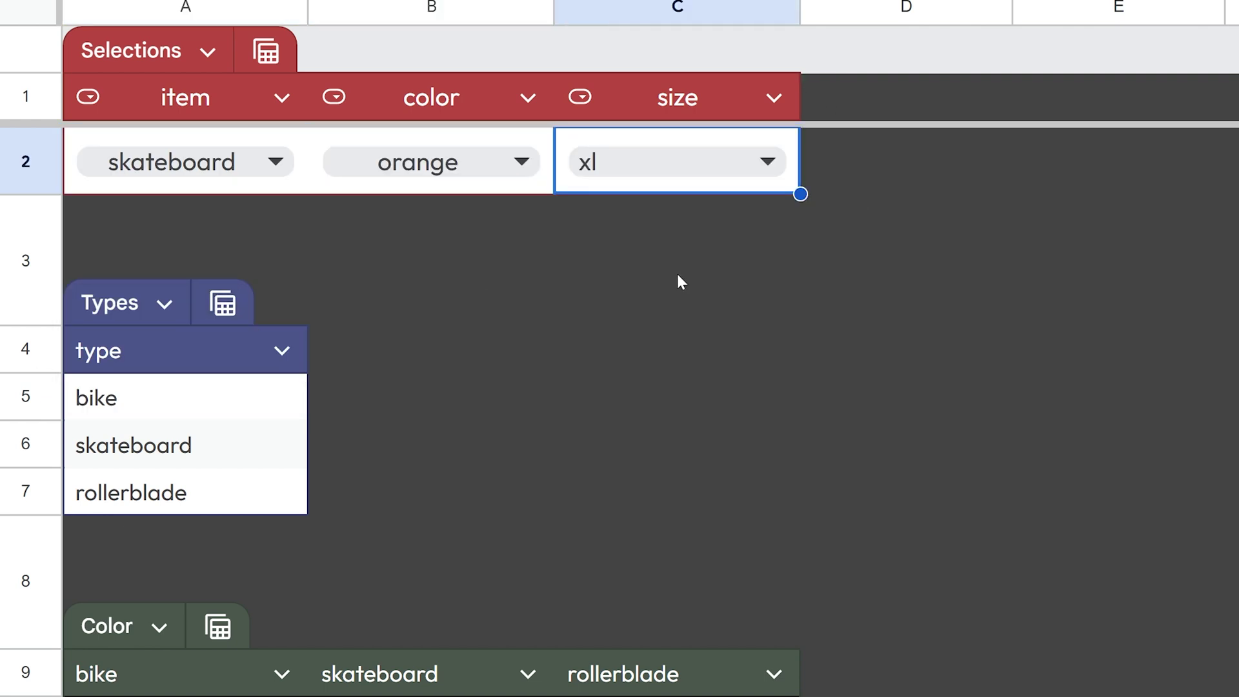
Change the item to bike, confirm B2 and C2 cleared, and review the B2-clears-C2 code.
click(202, 174)
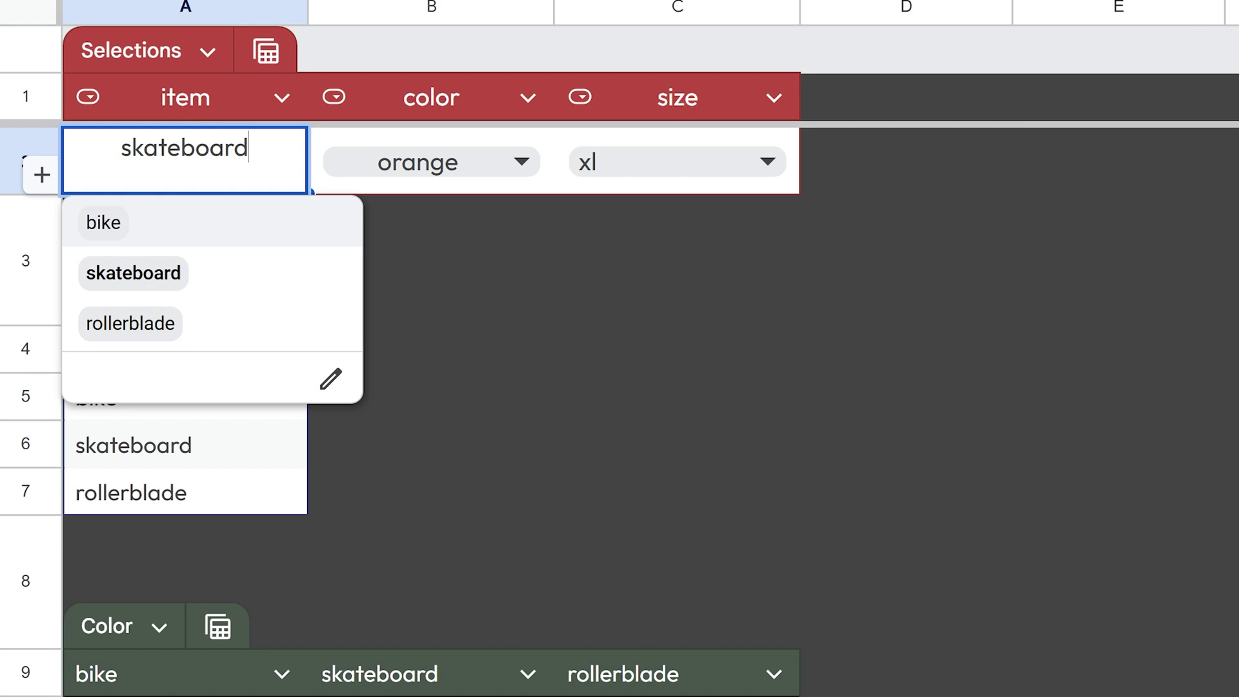
click(152, 229)
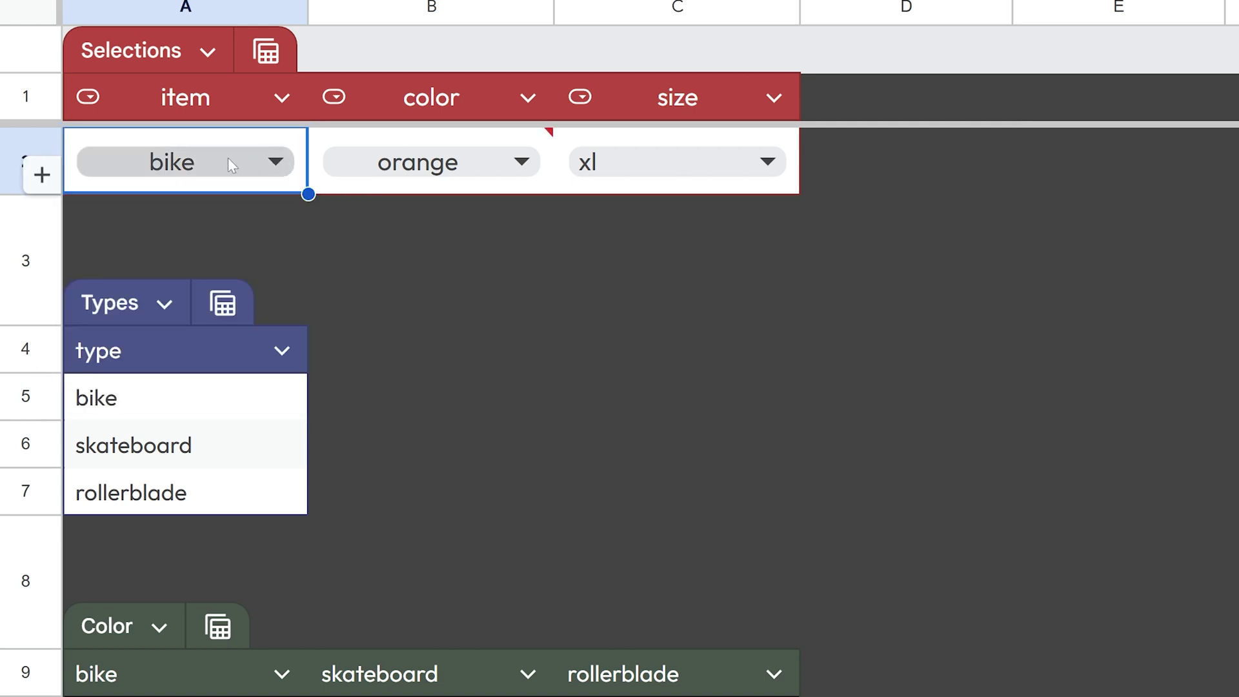
click(361, 146)
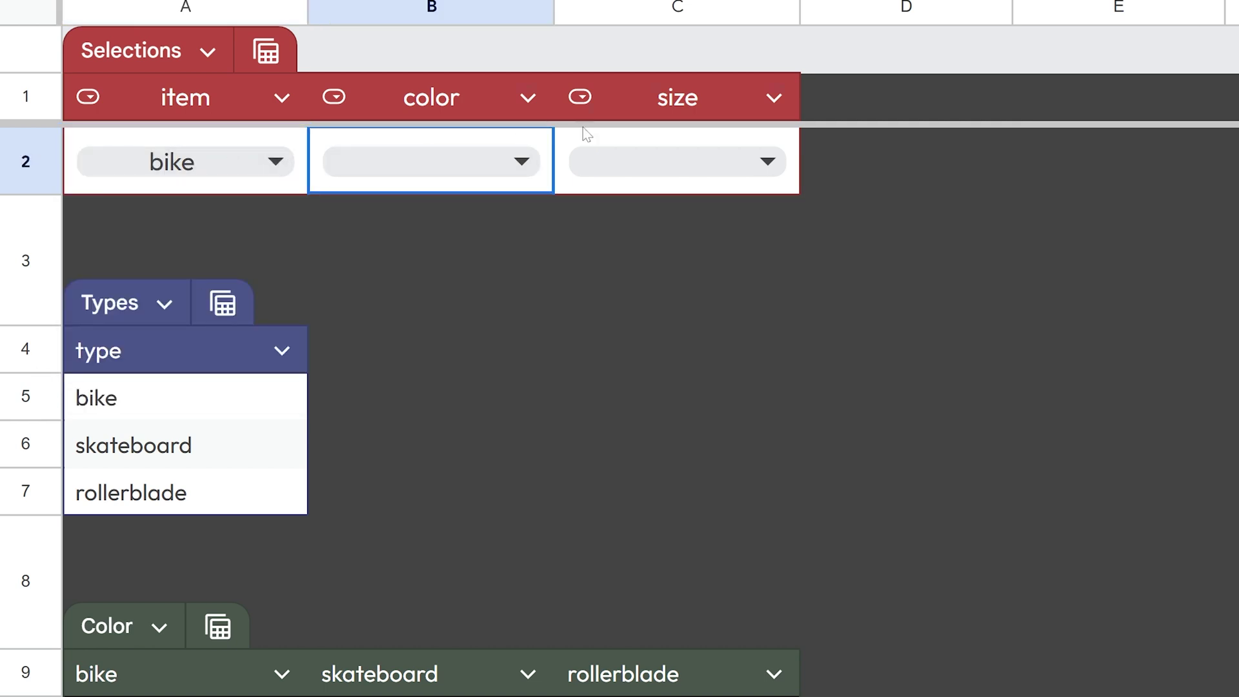
shift+click(736, 163)
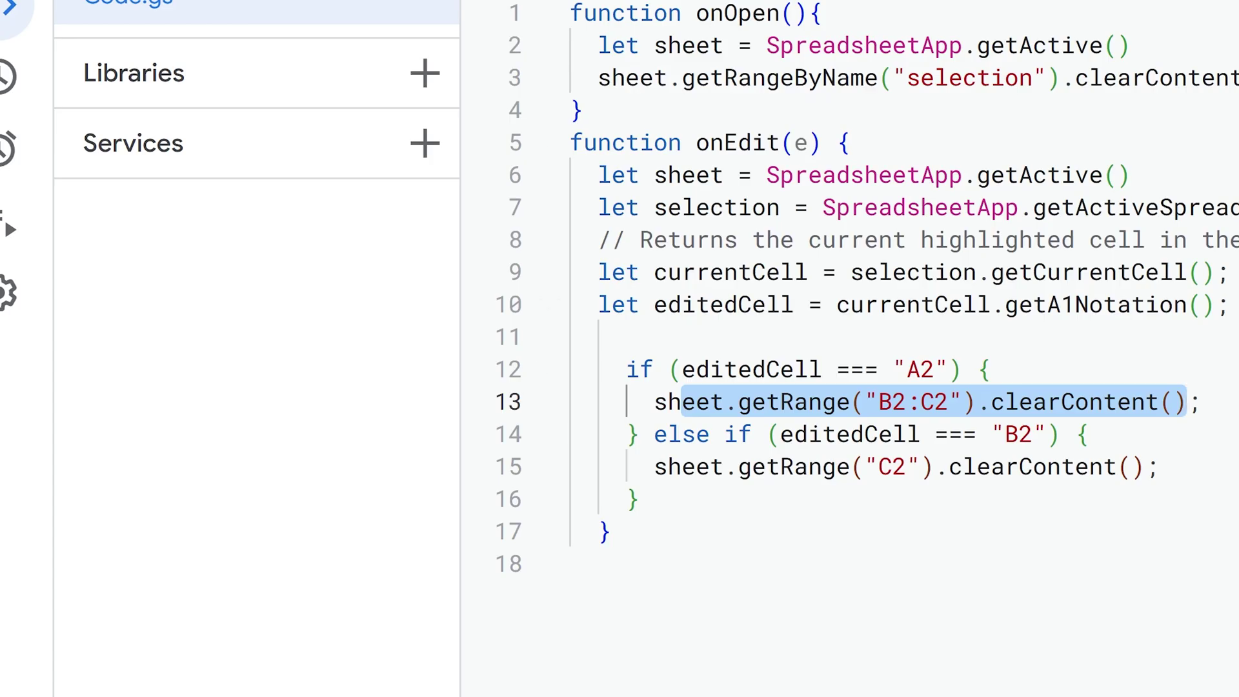
drag(653, 433, 1061, 433)
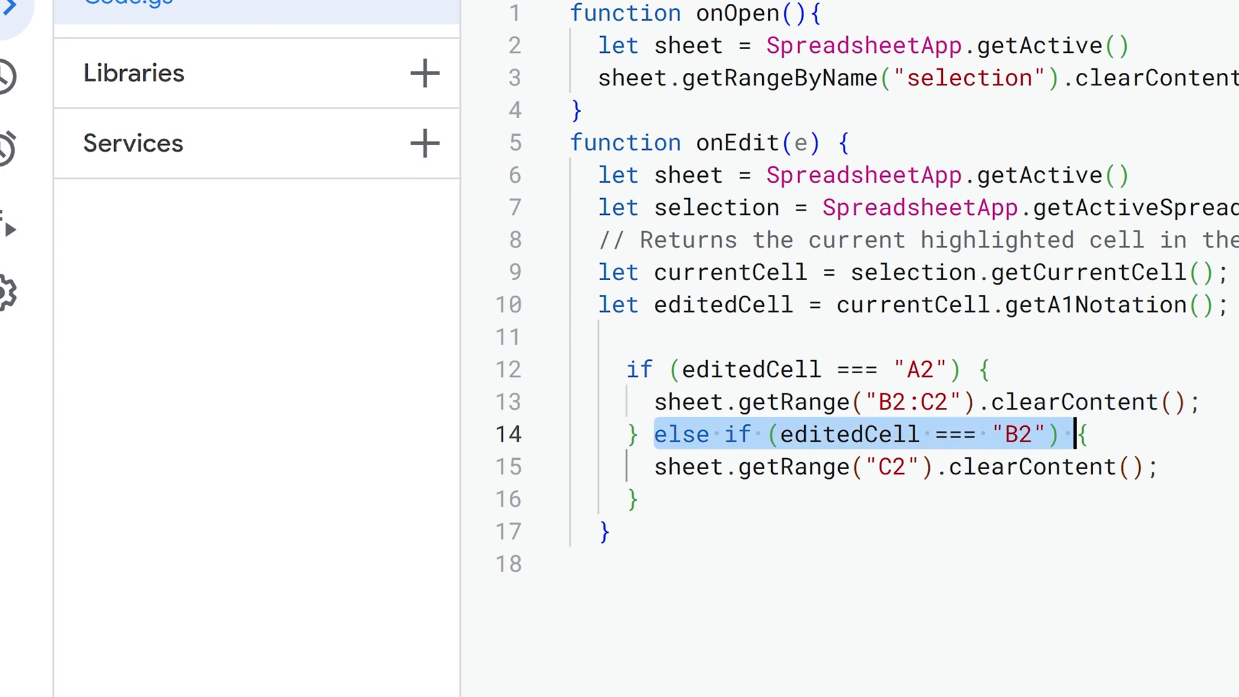
click(1060, 434)
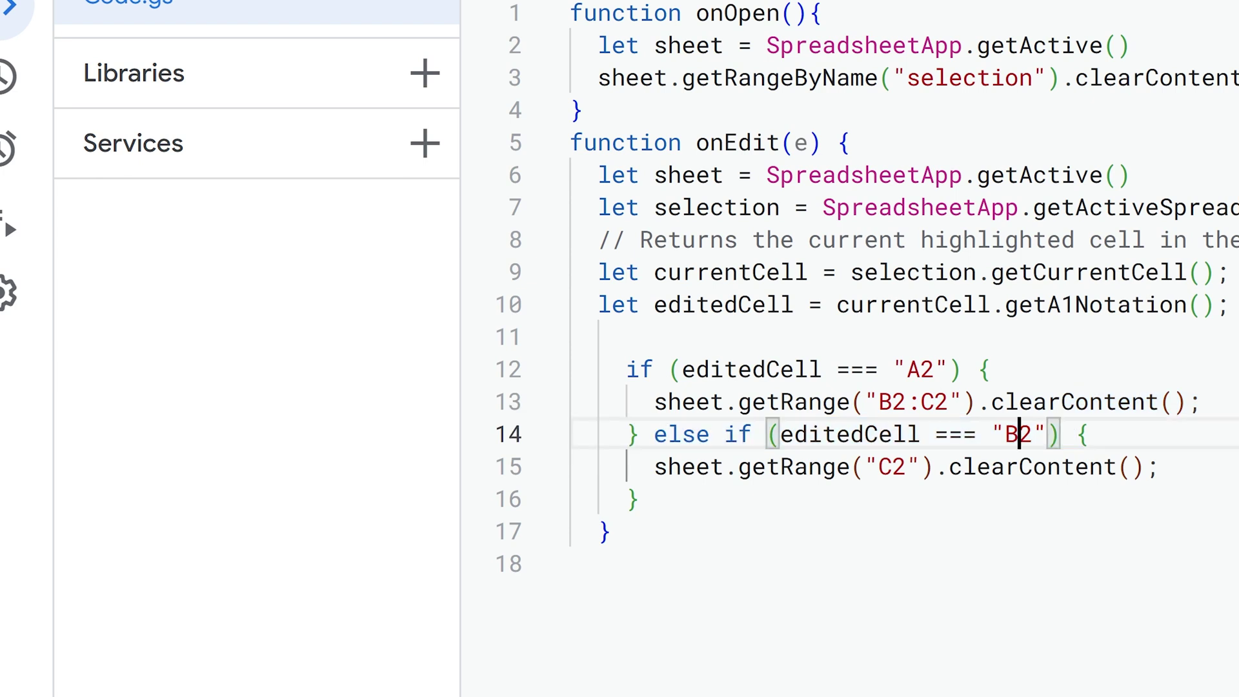
drag(752, 466, 1075, 466)
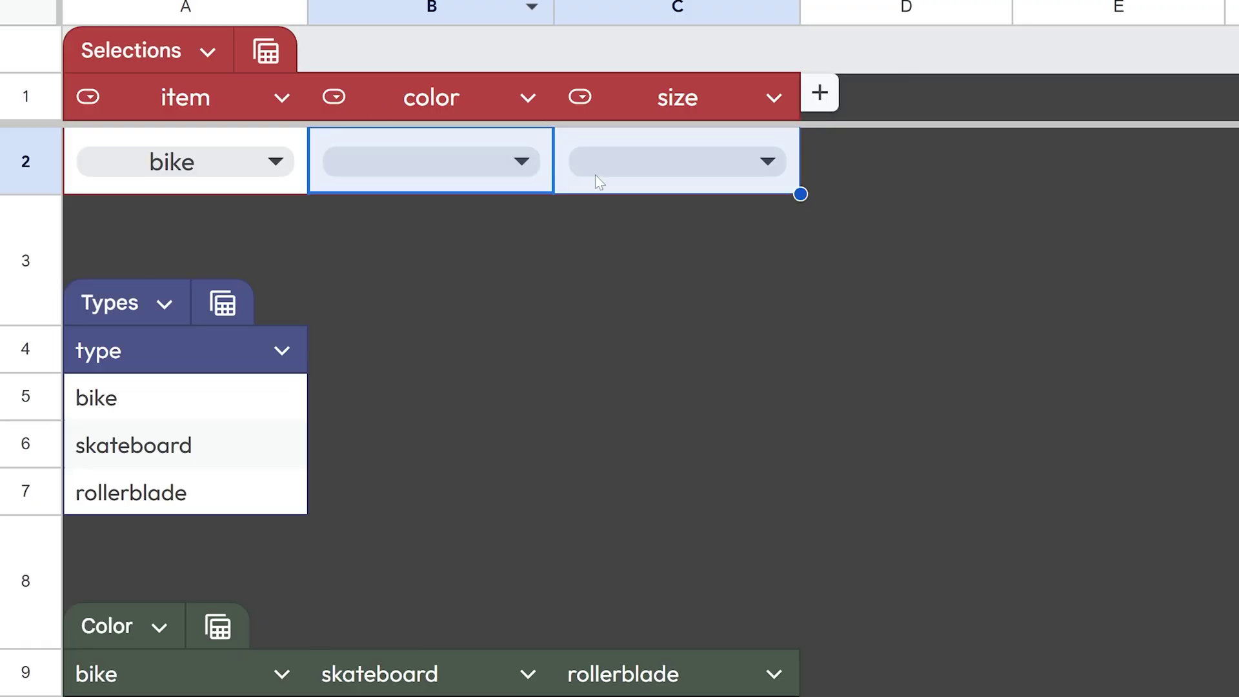
Pick blue and size sm, then change the color to red so size clears.
click(653, 160)
click(496, 184)
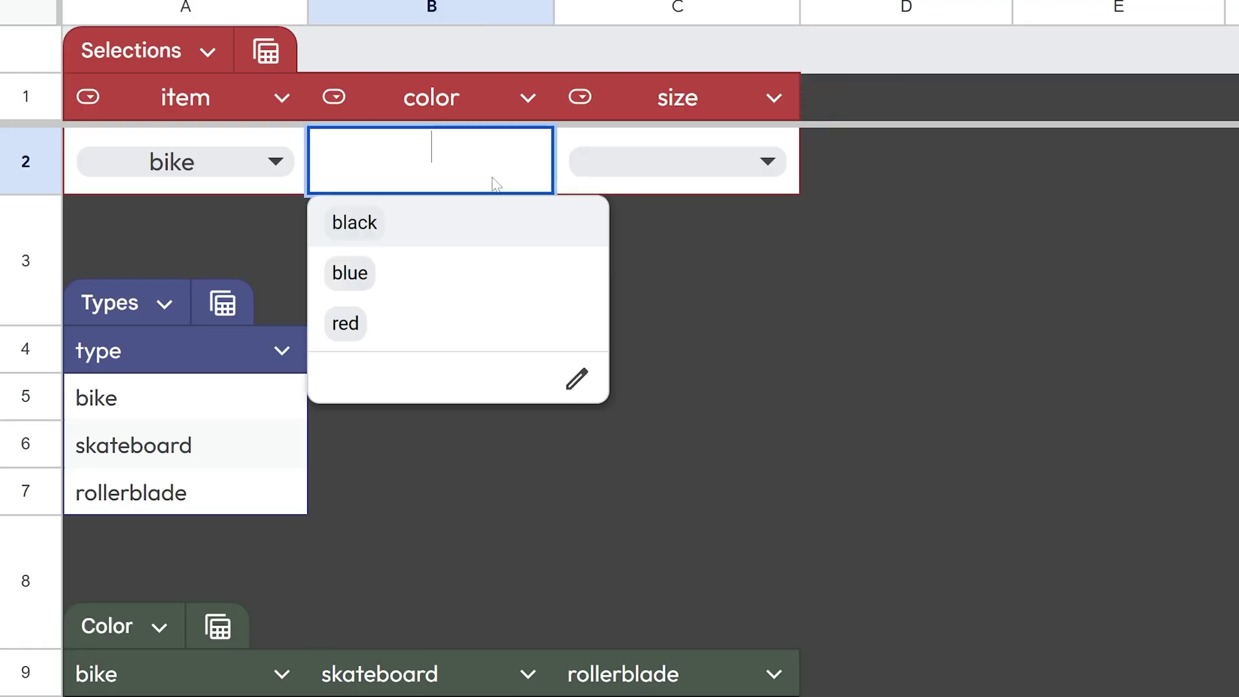
click(452, 258)
click(653, 179)
click(639, 239)
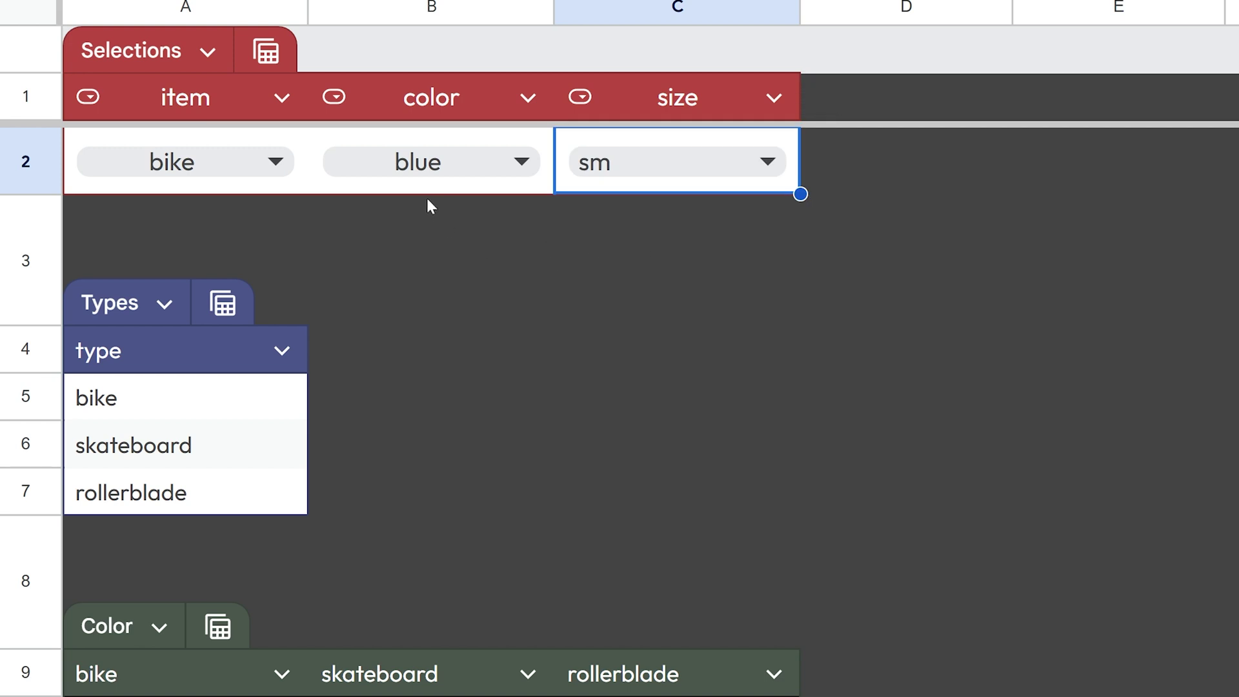
click(438, 181)
click(419, 323)
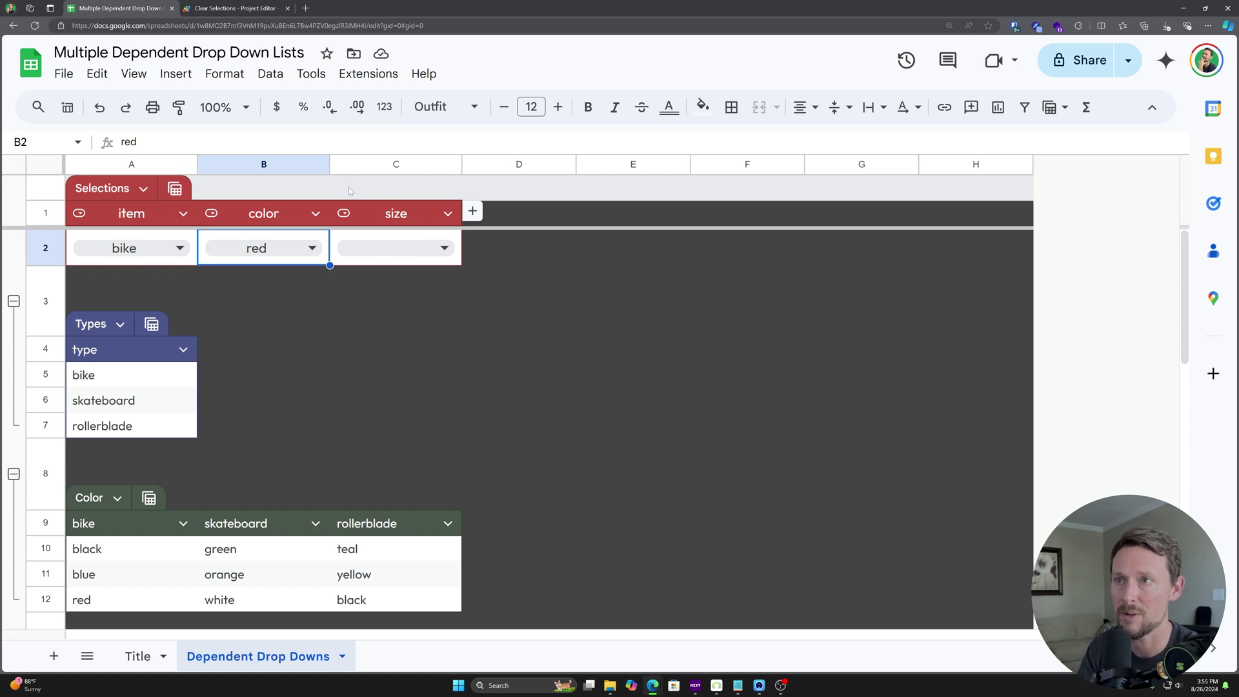
scroll(354, 308, down, 8)
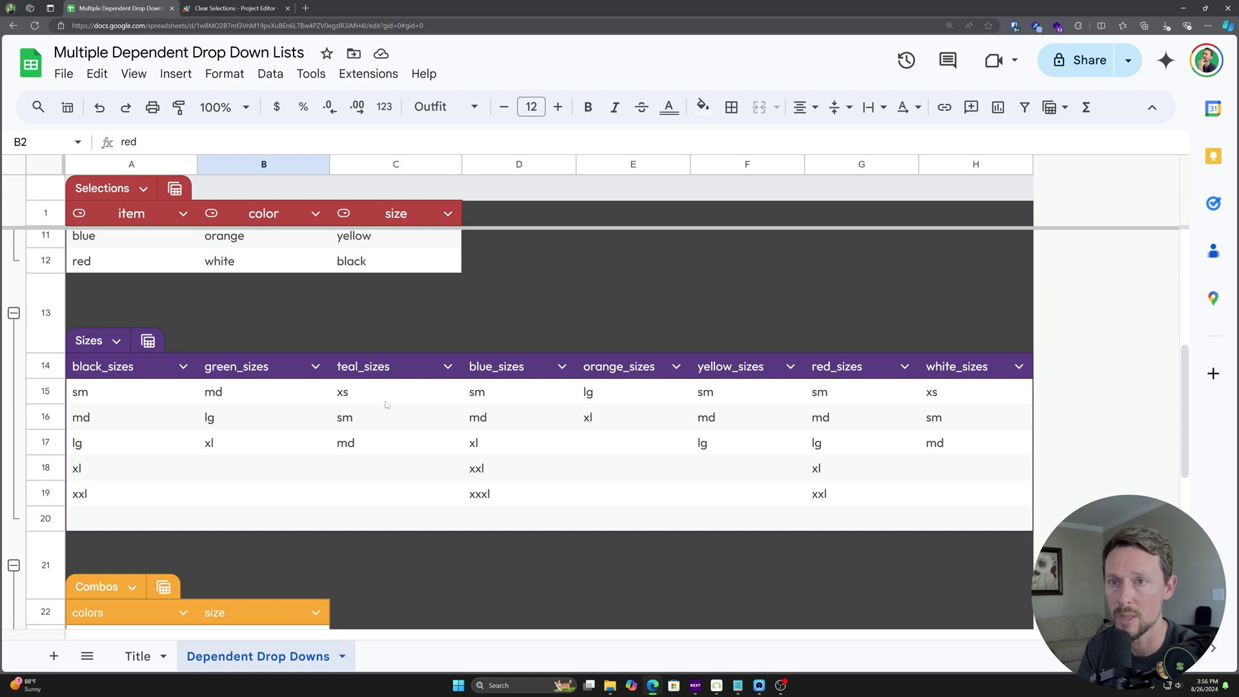
scroll(386, 404, up, 5)
scroll(366, 519, down, 3)
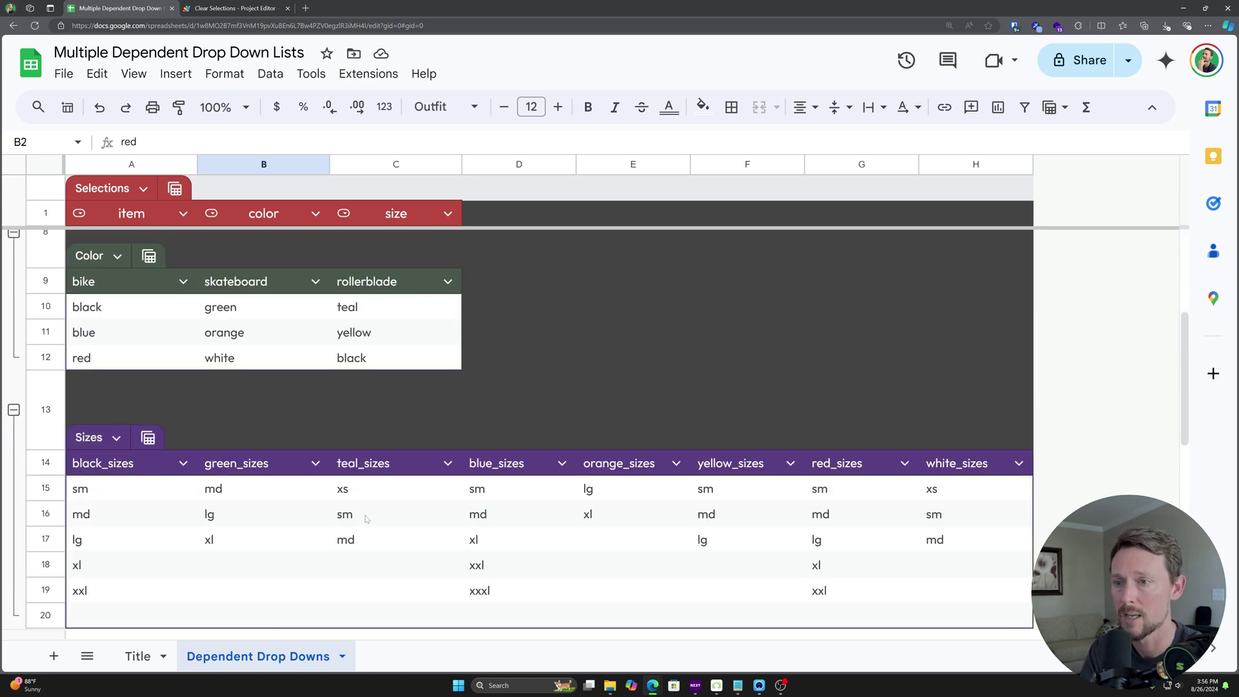
scroll(371, 515, down, 3)
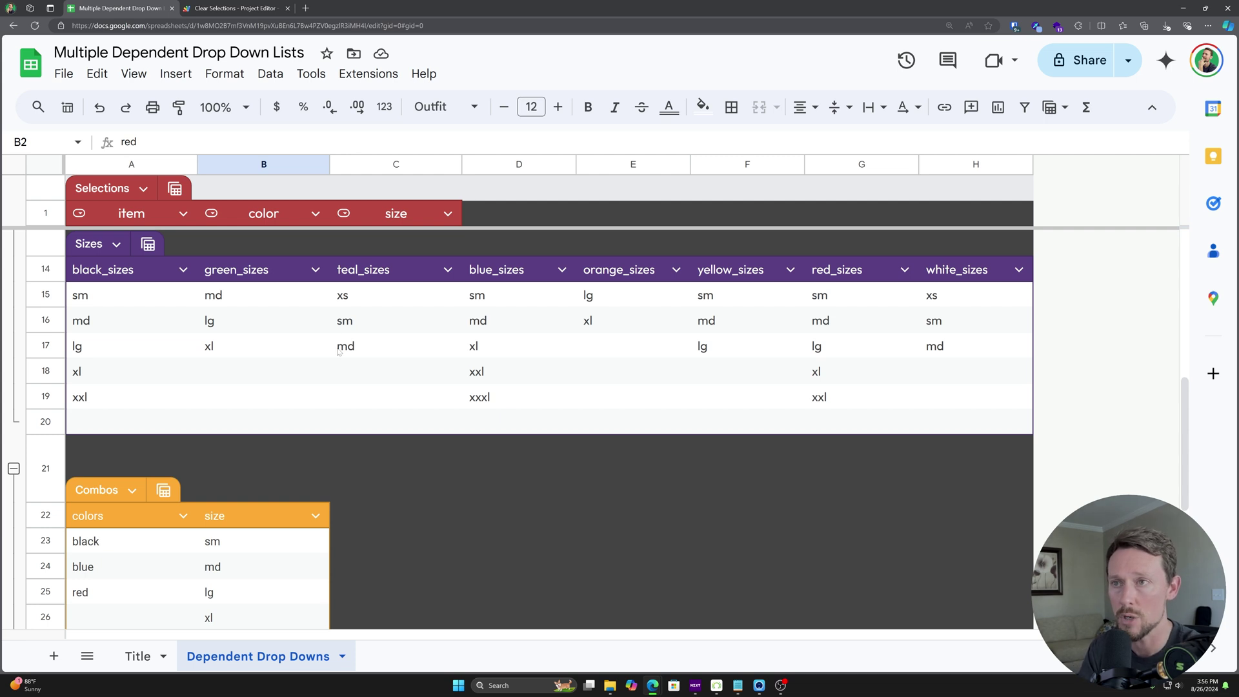
scroll(343, 354, down, 4)
scroll(346, 354, up, 10)
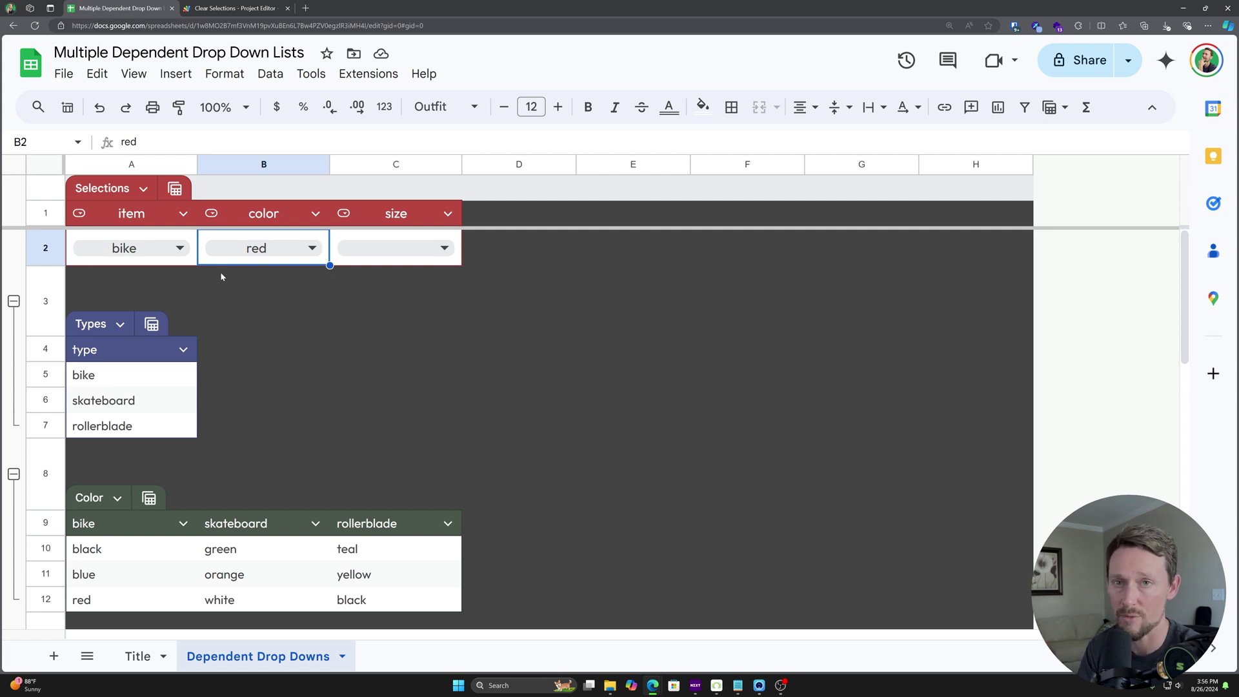
click(487, 271)
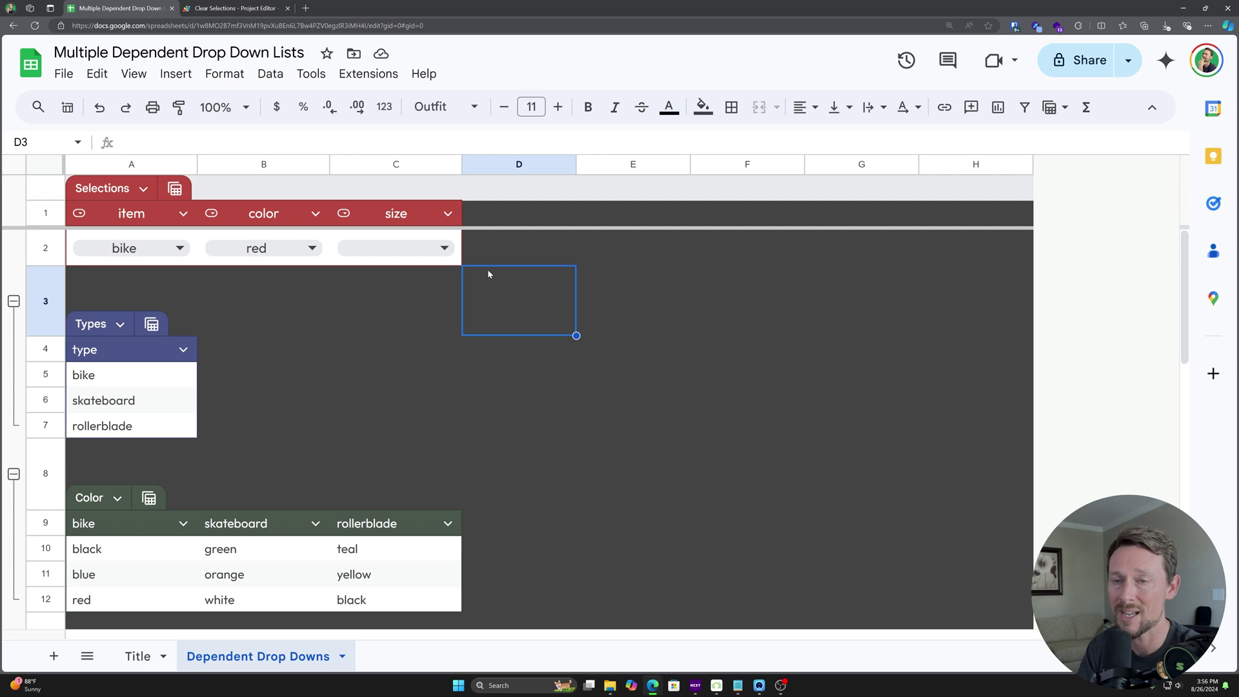
click(416, 288)
click(281, 307)
click(153, 304)
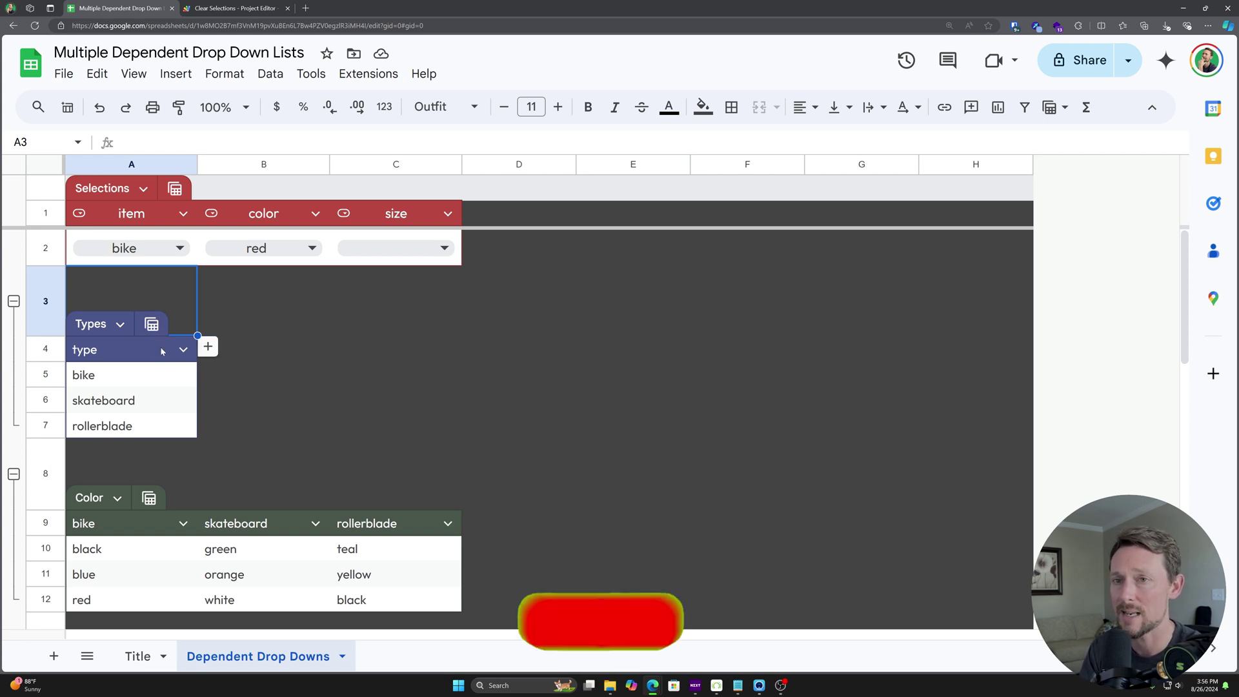
click(426, 294)
drag(427, 296, 326, 288)
click(360, 367)
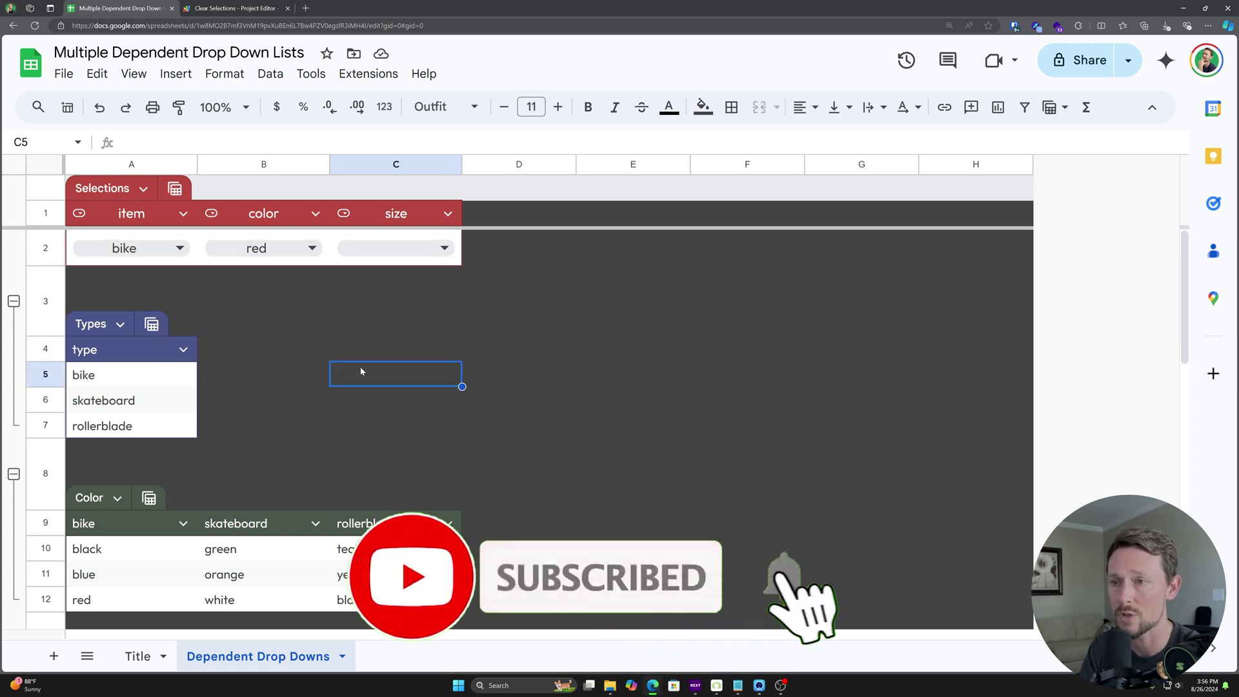
click(229, 373)
click(229, 401)
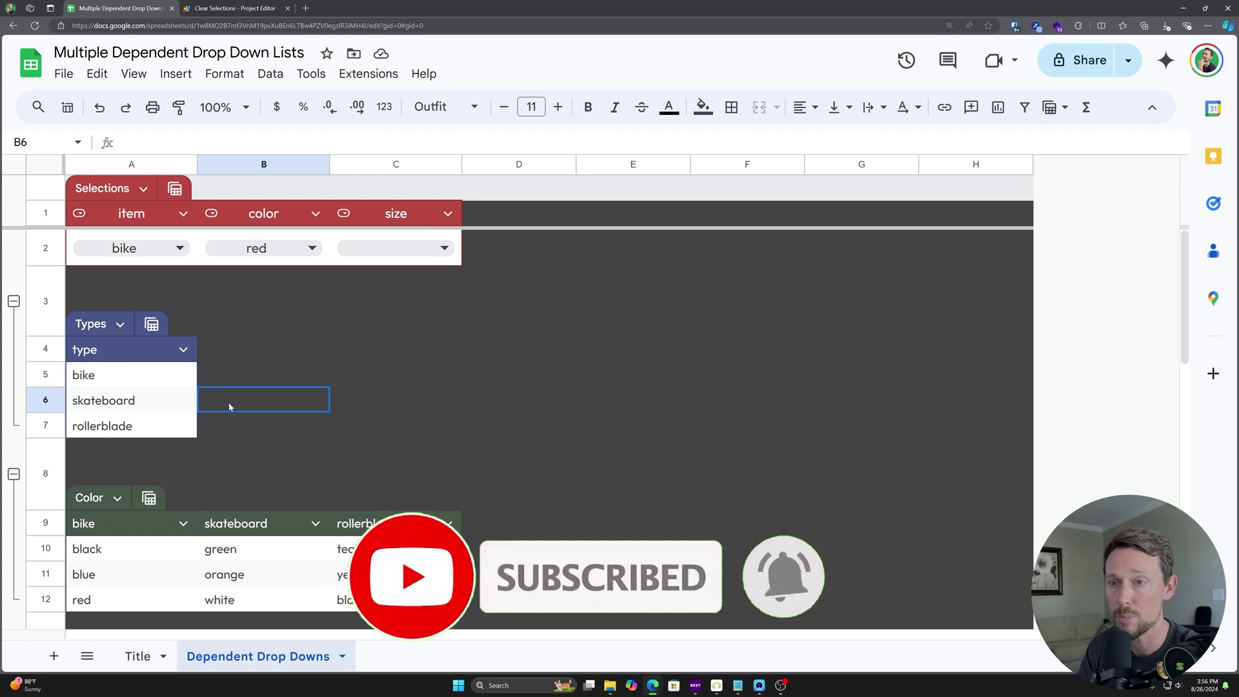
click(244, 423)
click(373, 373)
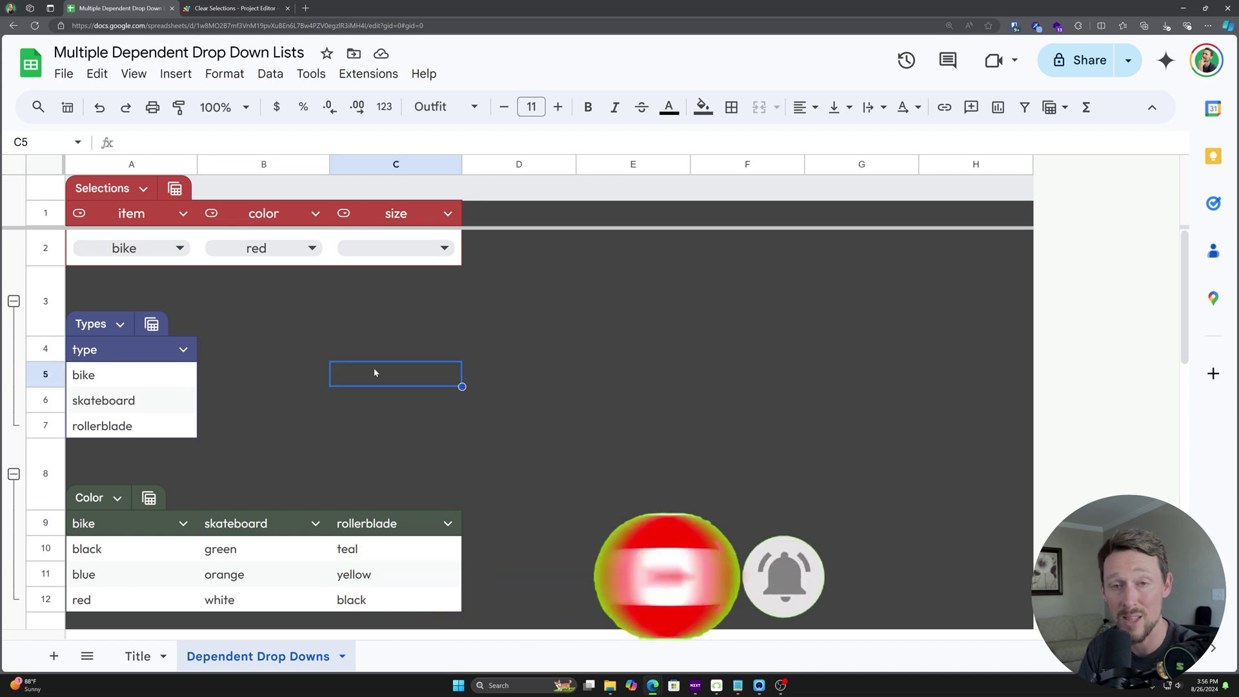